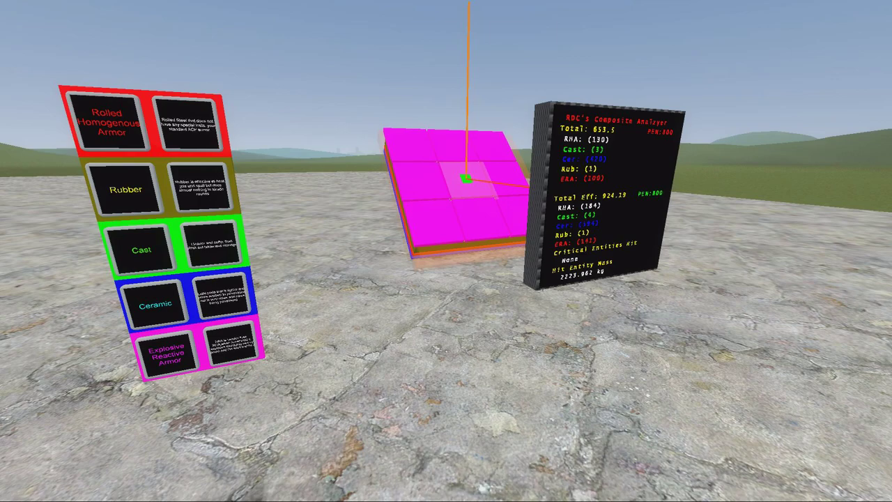
Examine the armor type board, the tilted layered armor block and the composite analyzer display from several sides
{"action": "key", "text": "d"}
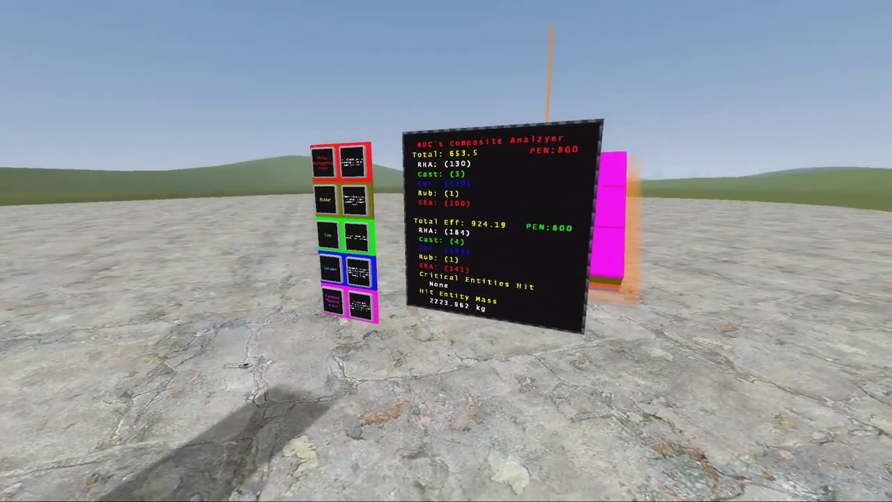
{"action": "key", "text": "a"}
{"action": "key", "text": "w"}
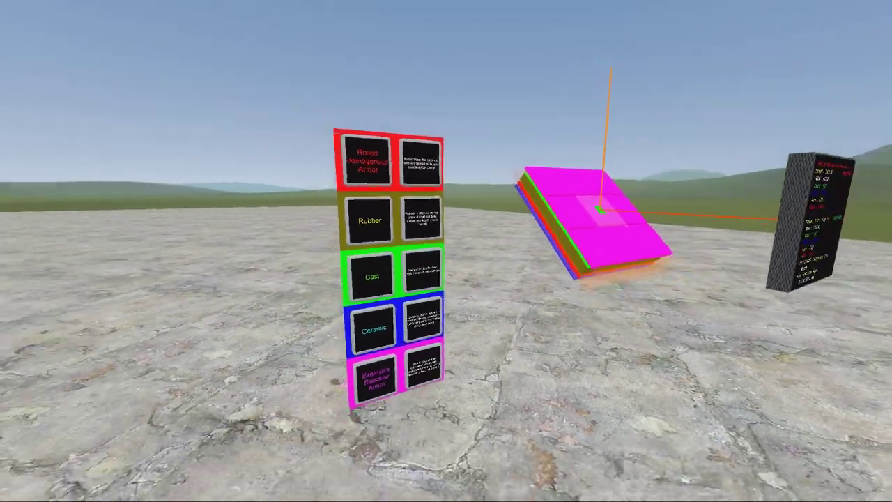
{"action": "key", "text": "d"}
{"action": "key", "text": "w"}
{"action": "key", "text": "a"}
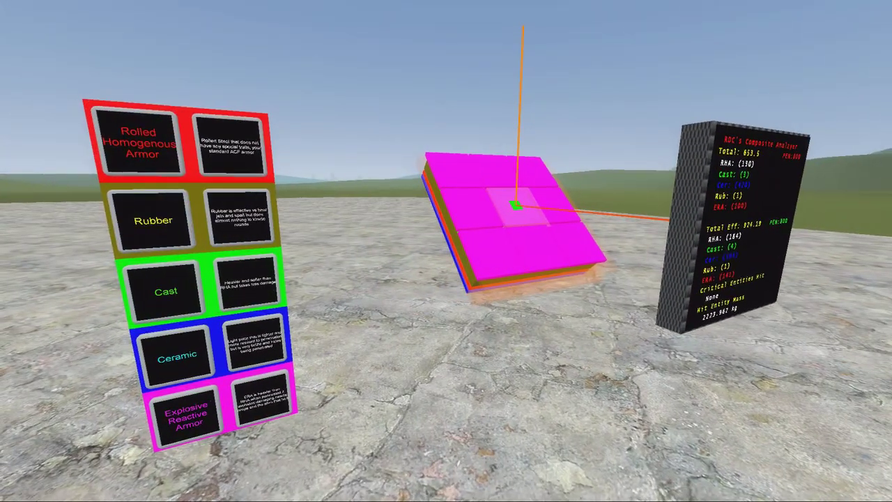
{"action": "key", "text": "d"}
{"action": "key", "text": "s"}
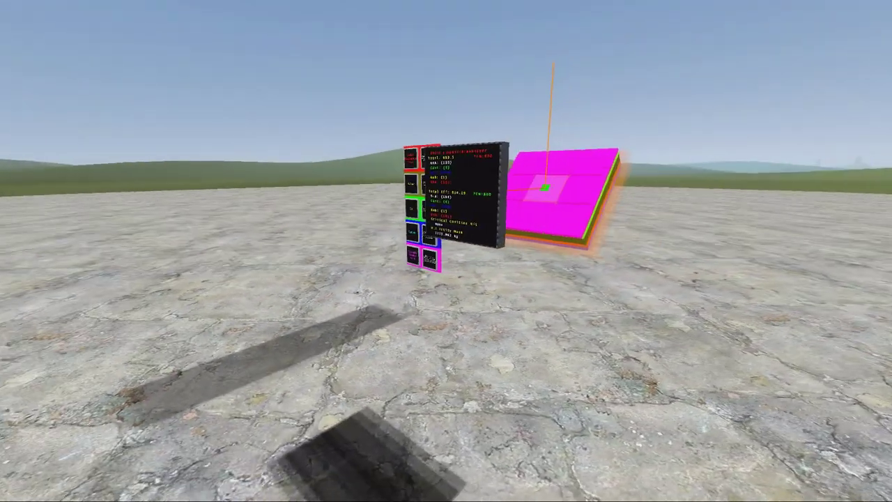
{"action": "key", "text": "w"}
{"action": "key", "text": "d"}
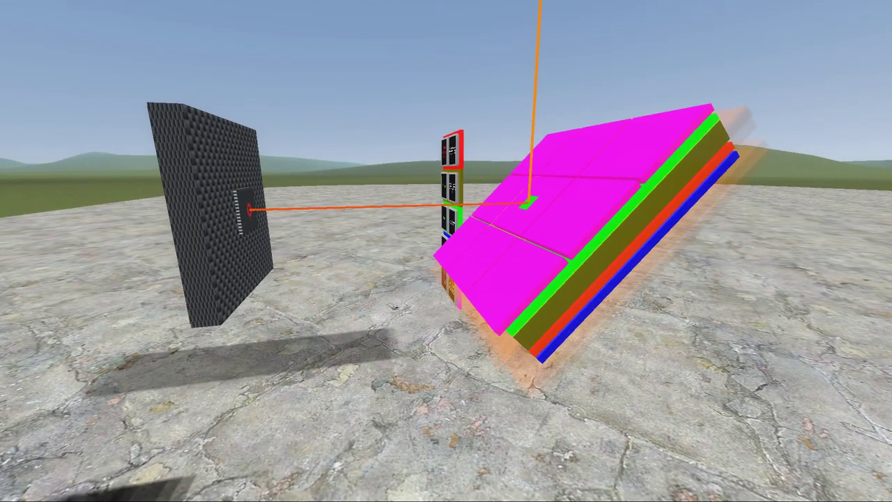
{"action": "key", "text": "a"}
{"action": "key", "text": "s"}
{"action": "key", "text": "w"}
{"action": "key", "text": "d"}
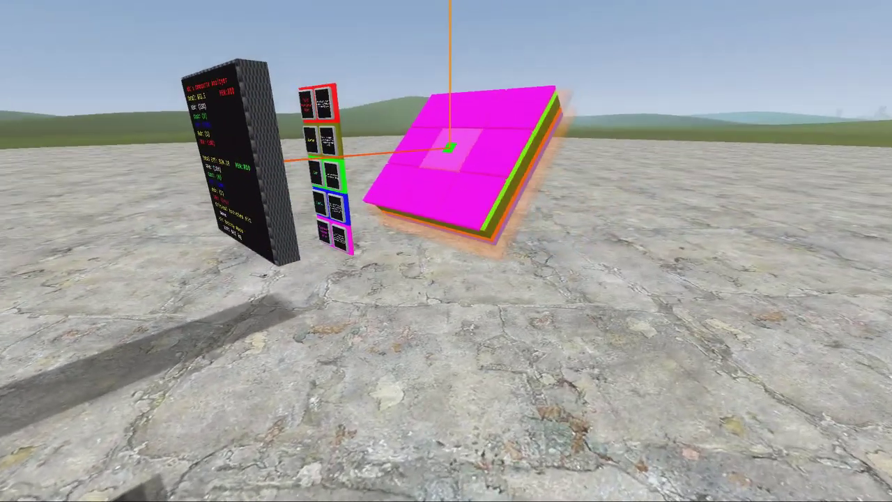
{"action": "key", "text": "a"}
{"action": "key", "text": "s"}
{"action": "key", "text": "w"}
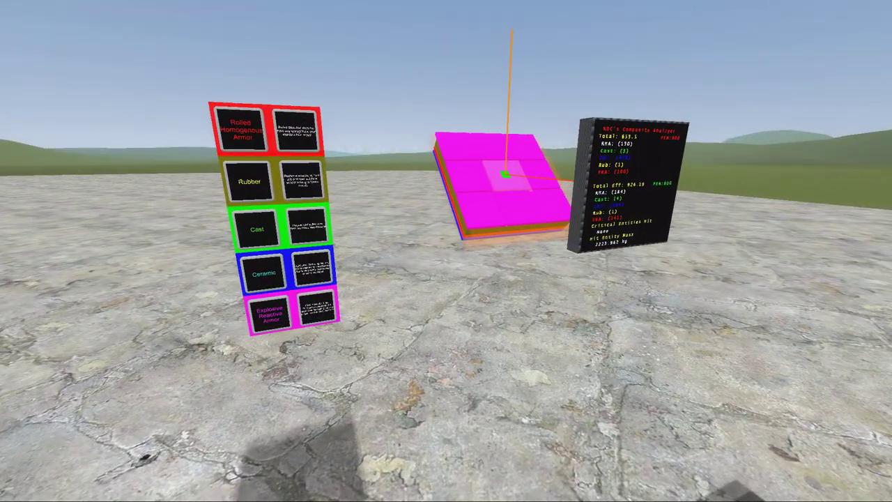
Select the ACF Menu tool and look over its guns, ammo and mobility categories
{"action": "key", "text": "q"}
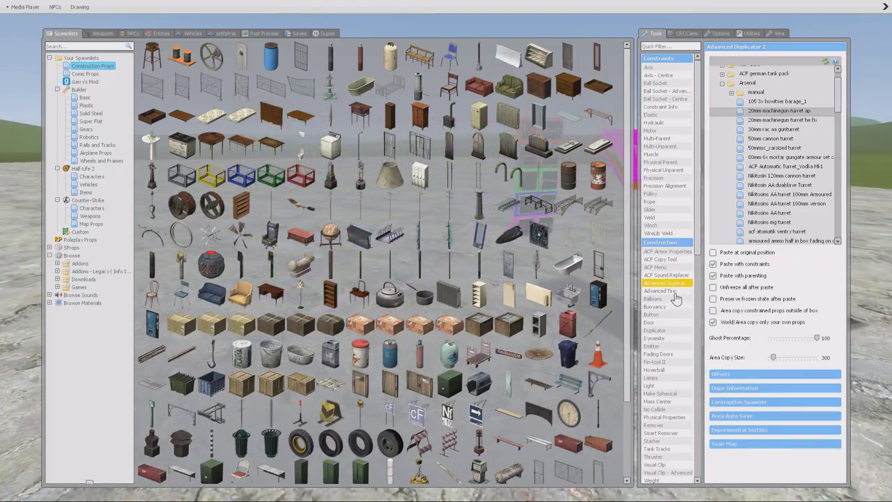
{"action": "left_click", "coordinate": [664, 267]}
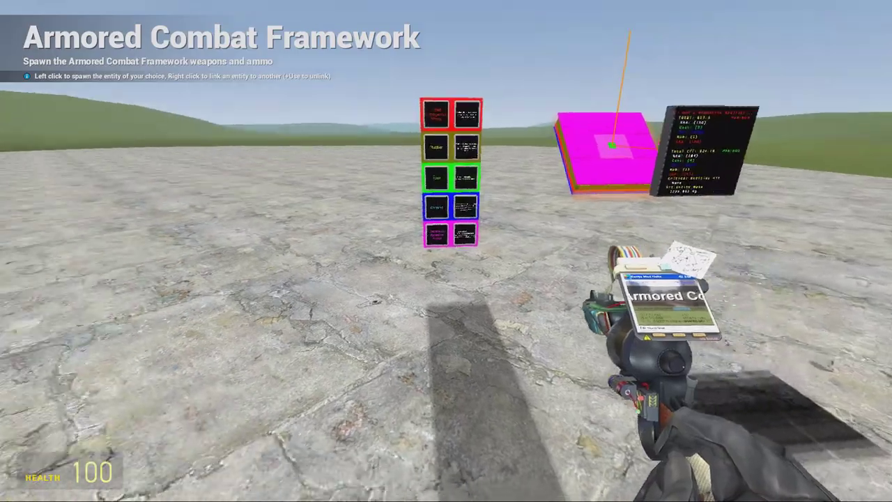
{"action": "key", "text": "q"}
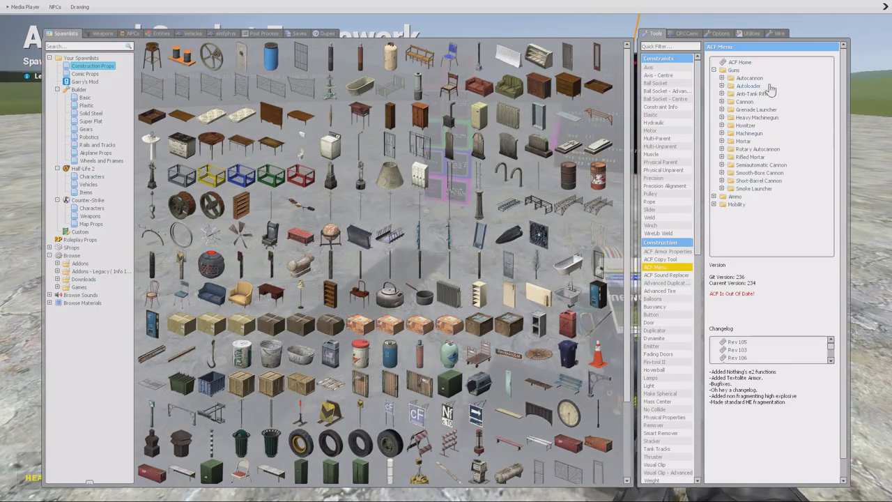
{"action": "key", "text": "q"}
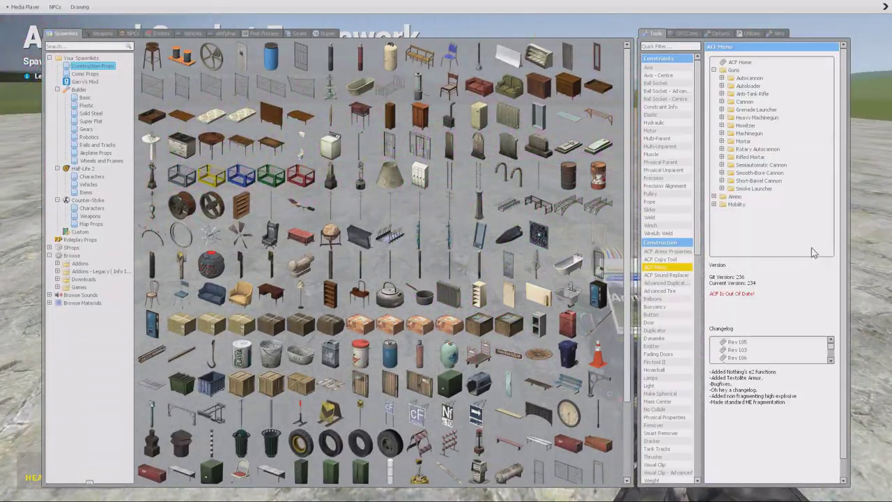
{"action": "key", "text": "q"}
{"action": "key", "text": "q"}
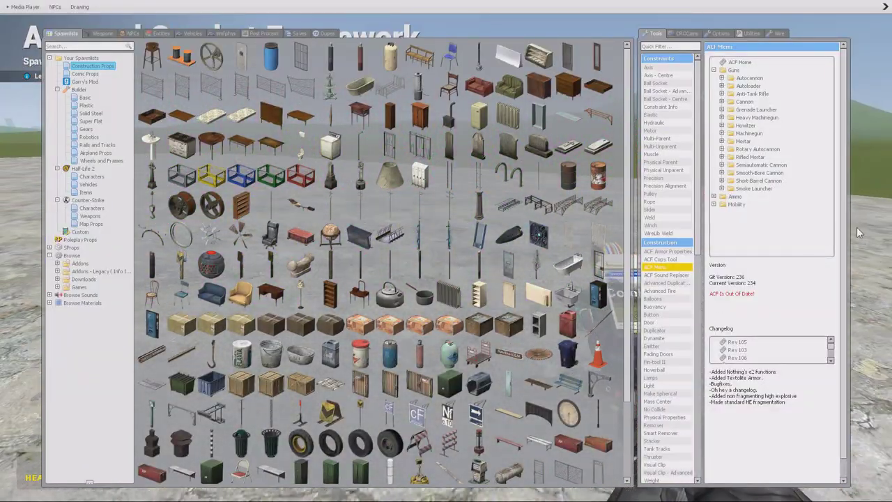
{"action": "key", "text": "q"}
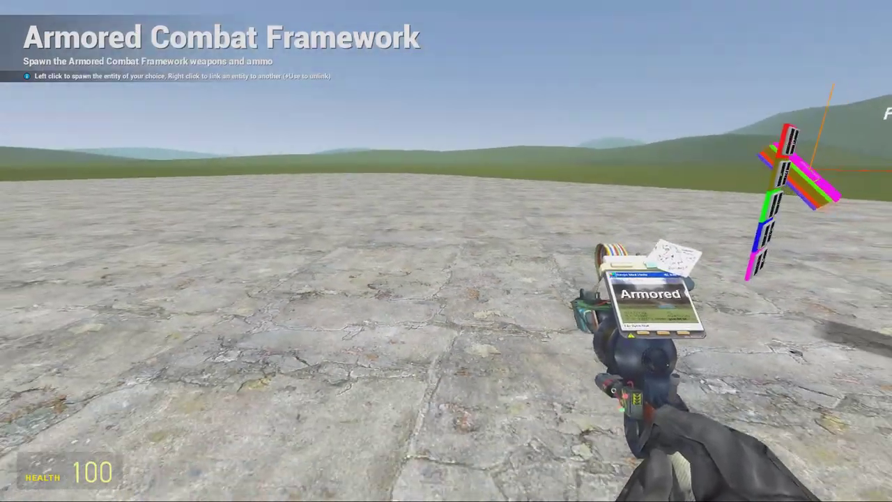
Return to the armor display and equip the physics gun in place of the tool gun
{"action": "key", "text": "s"}
{"action": "key", "text": "d"}
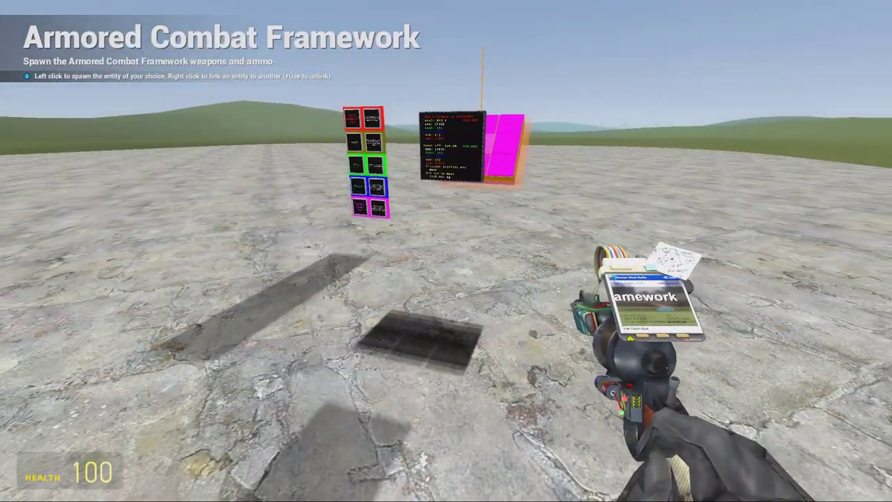
{"action": "key", "text": "a"}
{"action": "key", "text": "w"}
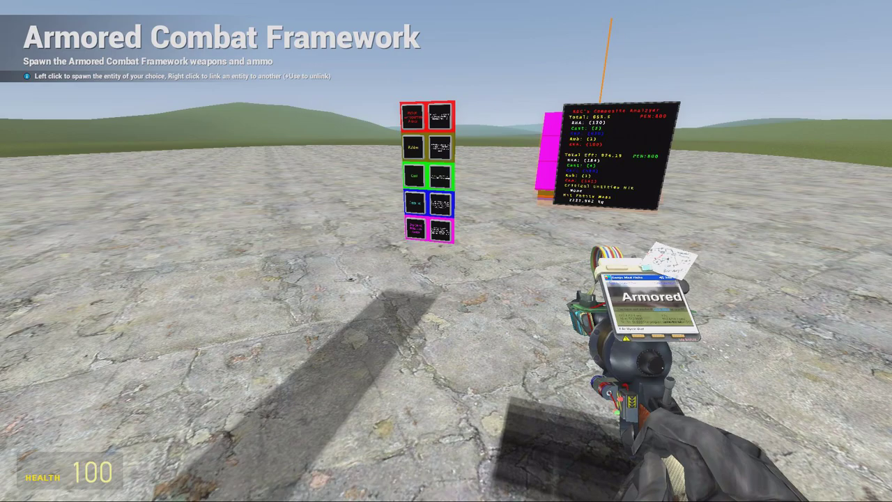
{"action": "scroll", "coordinate": [446, 251], "scroll_direction": "down", "scroll_amount": 4}
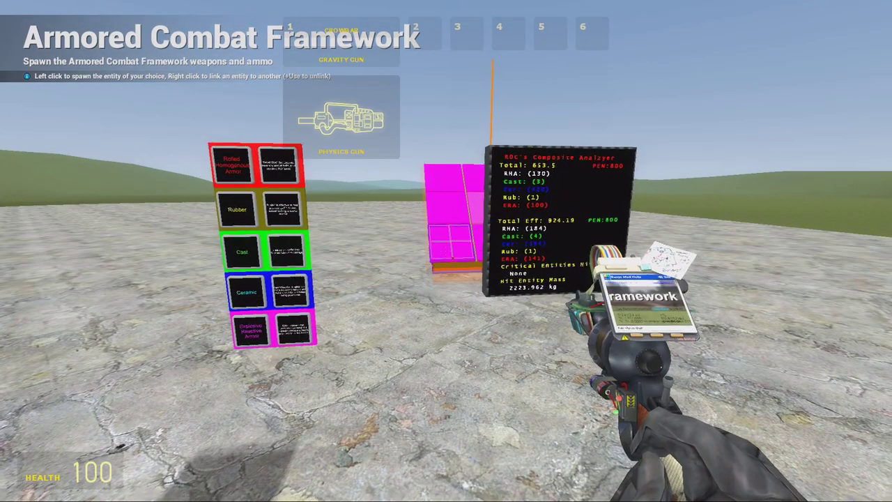
{"action": "left_click", "coordinate": [446, 251]}
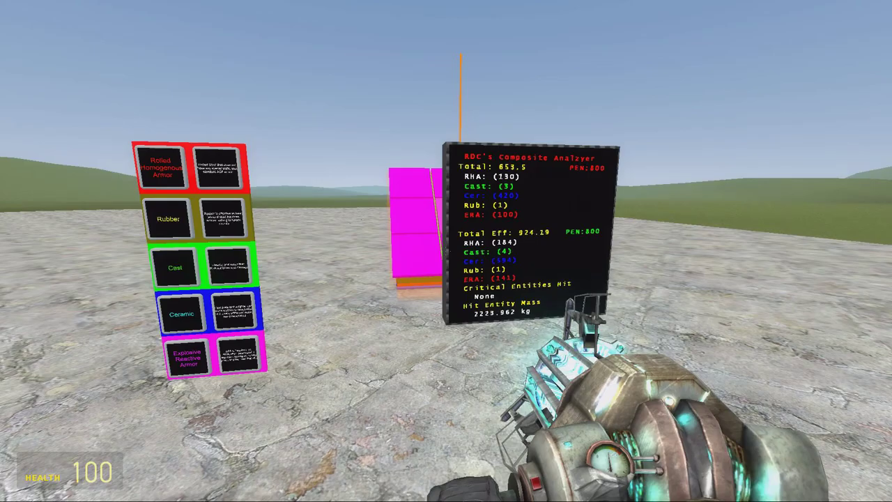
Inspect the layered armor block's coloured layers from the side and back, along with the analyzer's laser
{"action": "key", "text": "a"}
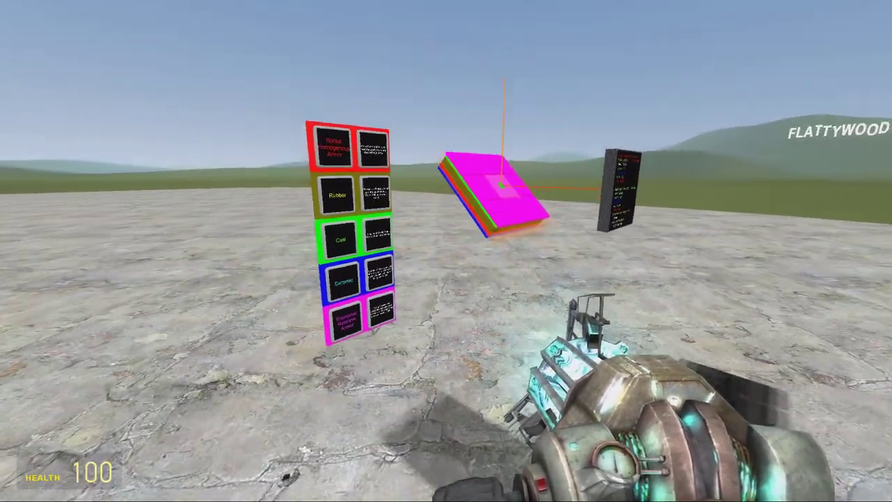
{"action": "key", "text": "w"}
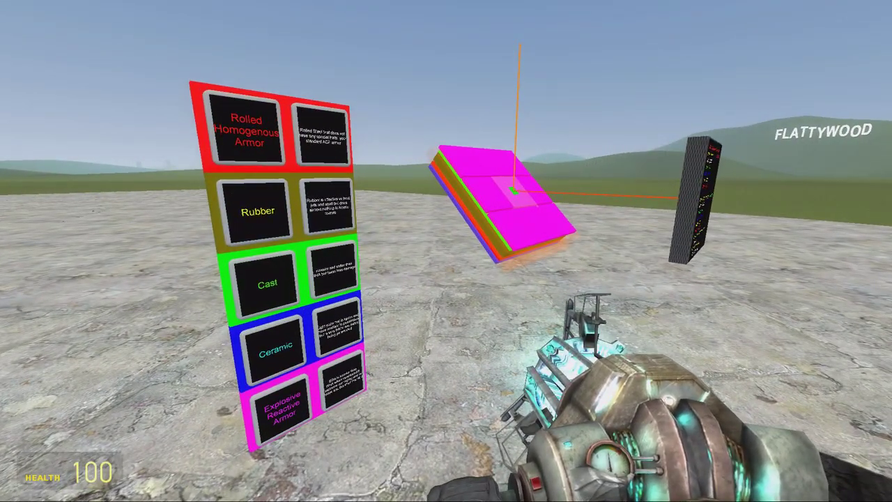
{"action": "key", "text": "a"}
{"action": "key", "text": "w"}
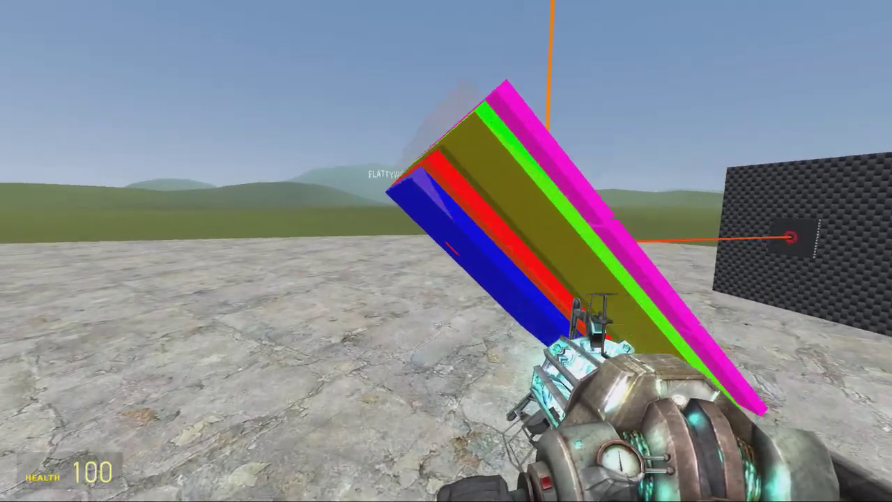
{"action": "key", "text": "d"}
{"action": "key", "text": "a"}
{"action": "key", "text": "s"}
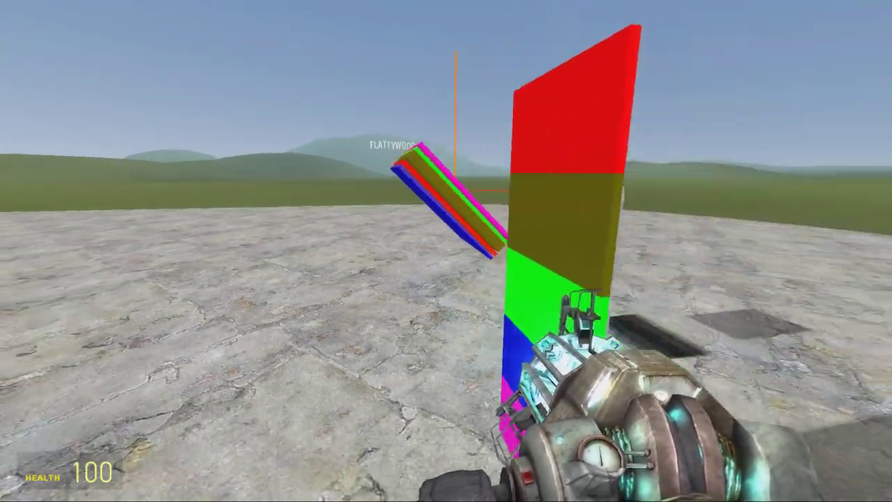
{"action": "key", "text": "d"}
{"action": "key", "text": "w"}
{"action": "key", "text": "s"}
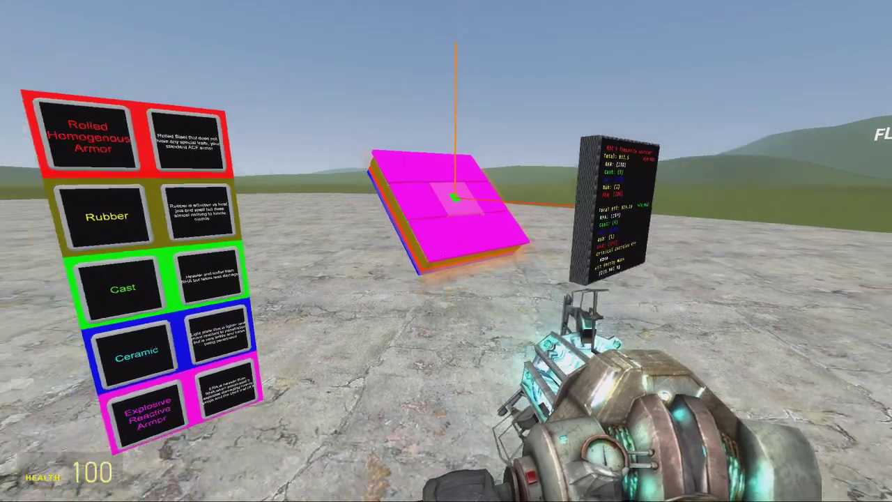
{"action": "key", "text": "s"}
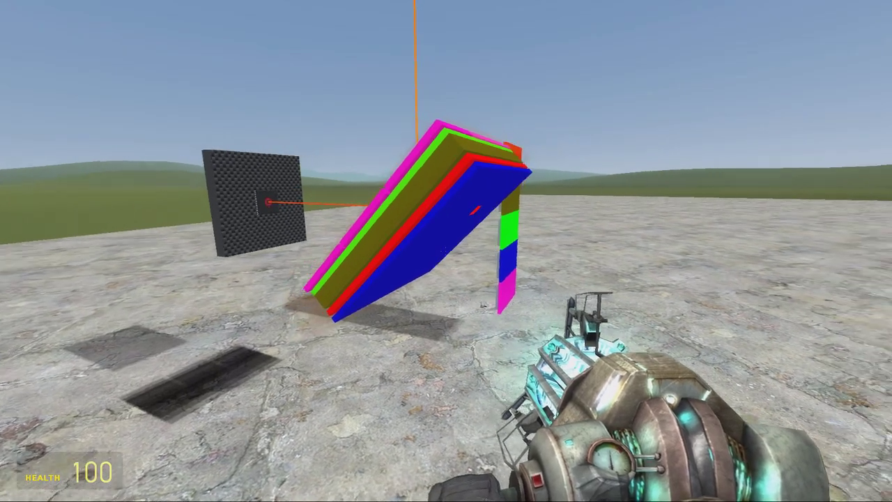
{"action": "key", "text": "a"}
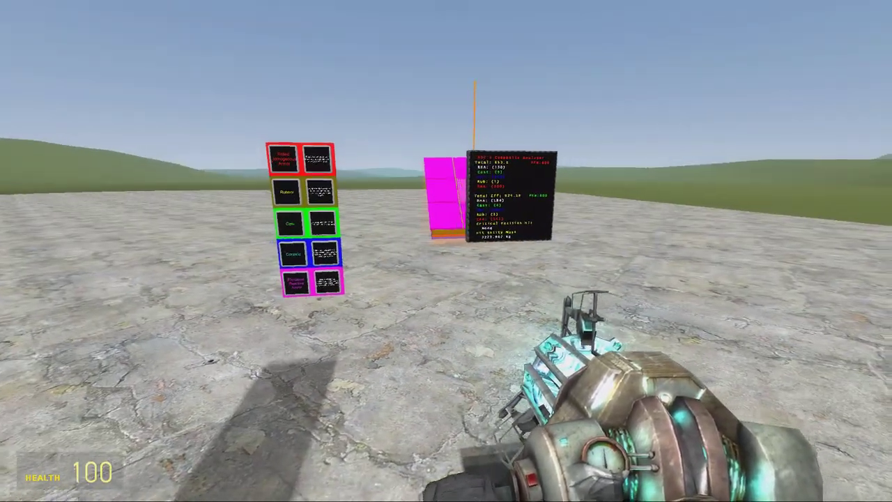
Read the armor type board's descriptions and compare them with the layered block and the analyzer readout
{"action": "key", "text": "w"}
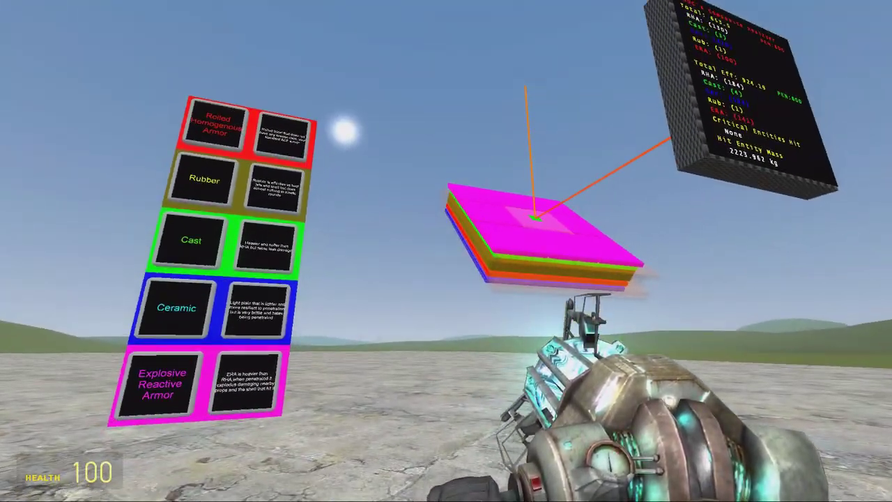
{"action": "key", "text": "s"}
{"action": "key", "text": "w"}
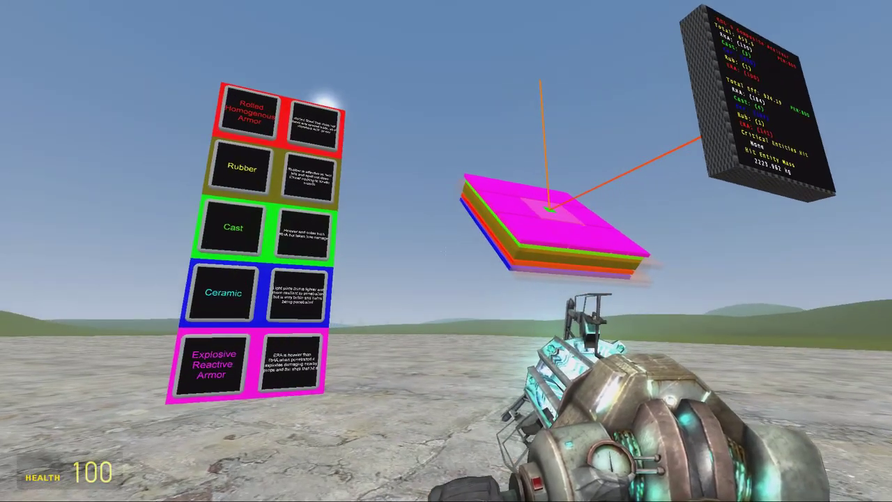
{"action": "key", "text": "d"}
{"action": "key", "text": "a"}
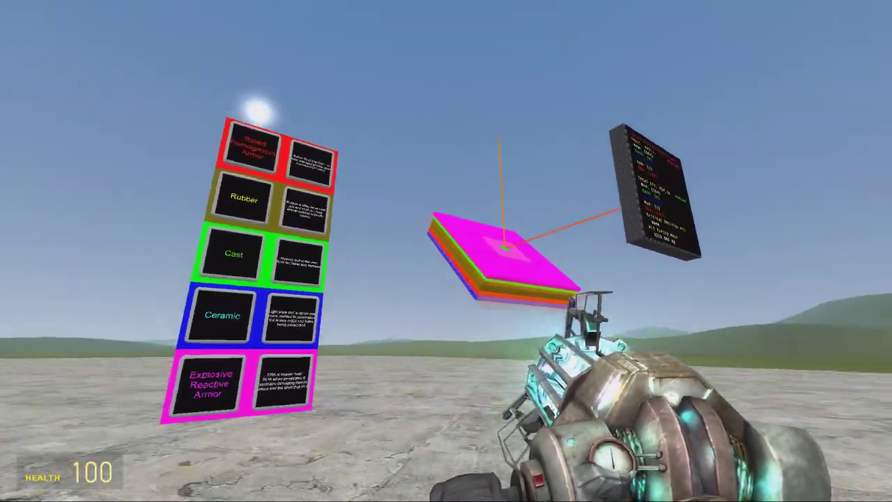
{"action": "key", "text": "s"}
{"action": "key", "text": "w"}
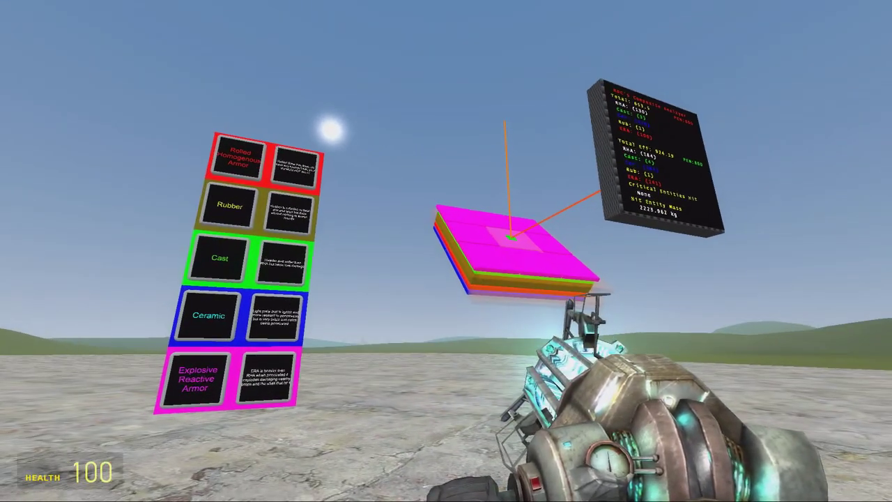
{"action": "key", "text": "a"}
{"action": "key", "text": "d"}
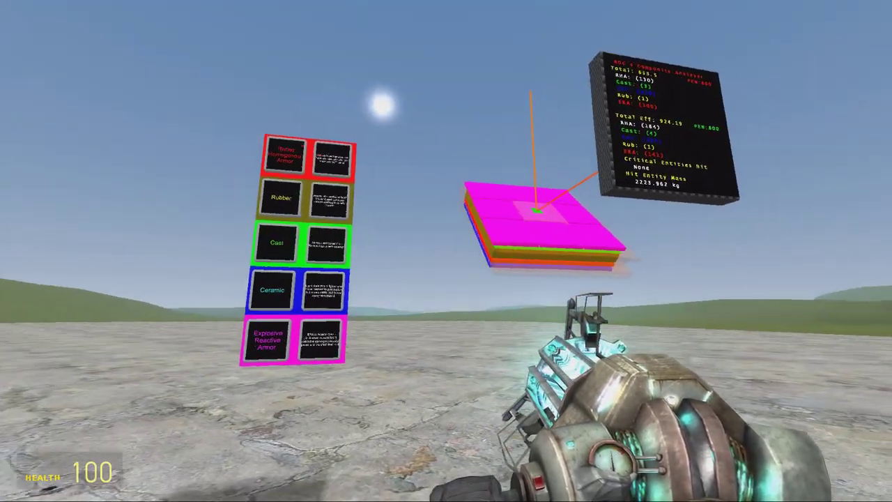
{"action": "key", "text": "d"}
{"action": "key", "text": "space"}
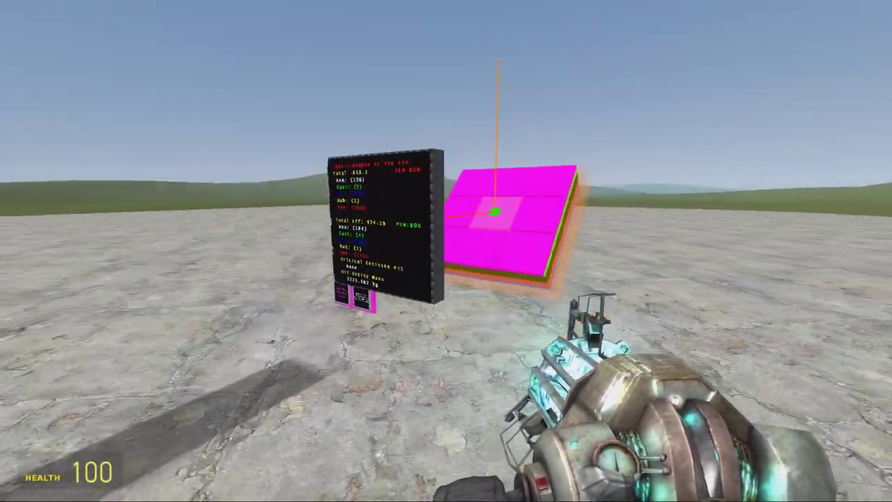
{"action": "key", "text": "a"}
{"action": "key", "text": "w"}
{"action": "key", "text": "a"}
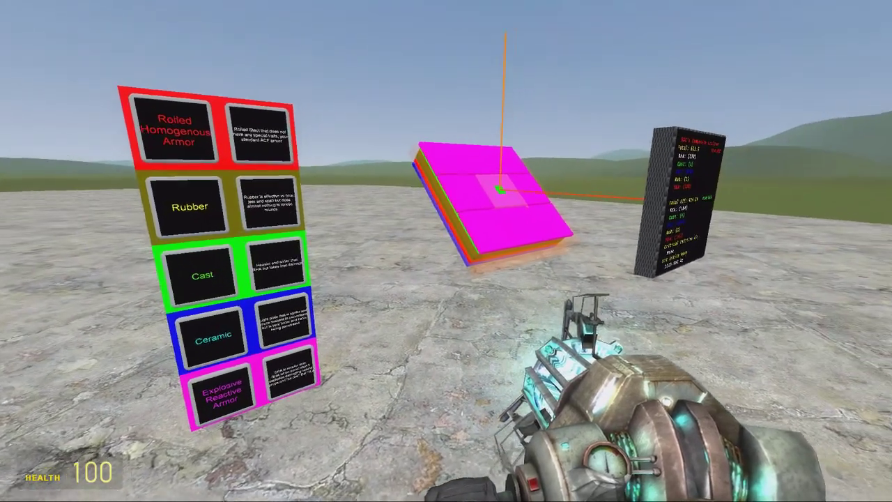
{"action": "key", "text": "s"}
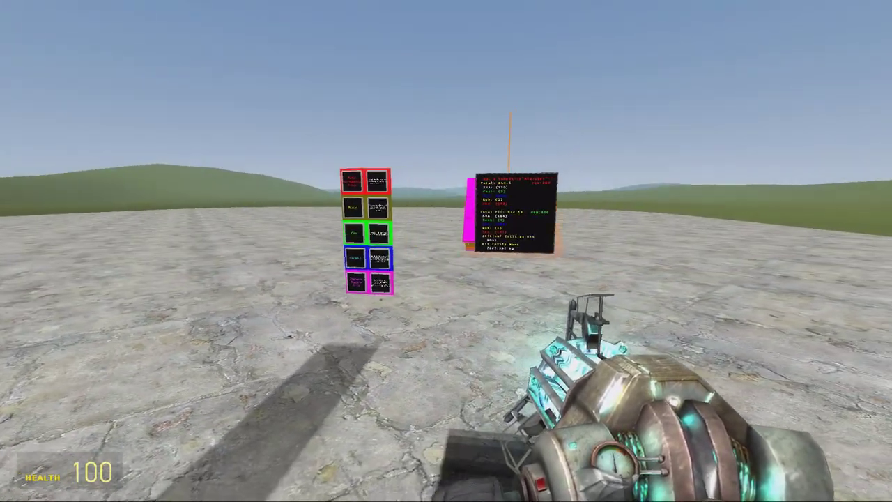
Equip the camera and approach the armor type board for an unobstructed view of its descriptions
{"action": "scroll", "coordinate": [446, 251], "scroll_direction": "up", "scroll_amount": 4}
{"action": "key", "text": "a"}
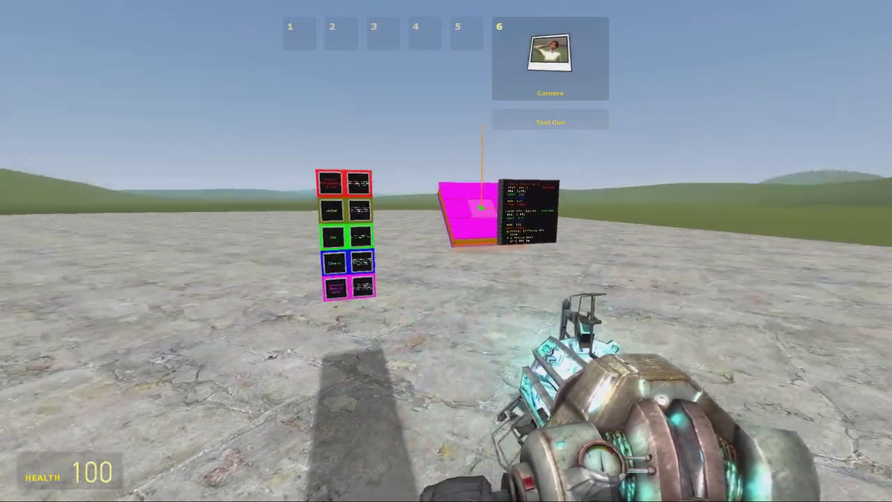
{"action": "left_click", "coordinate": [446, 251]}
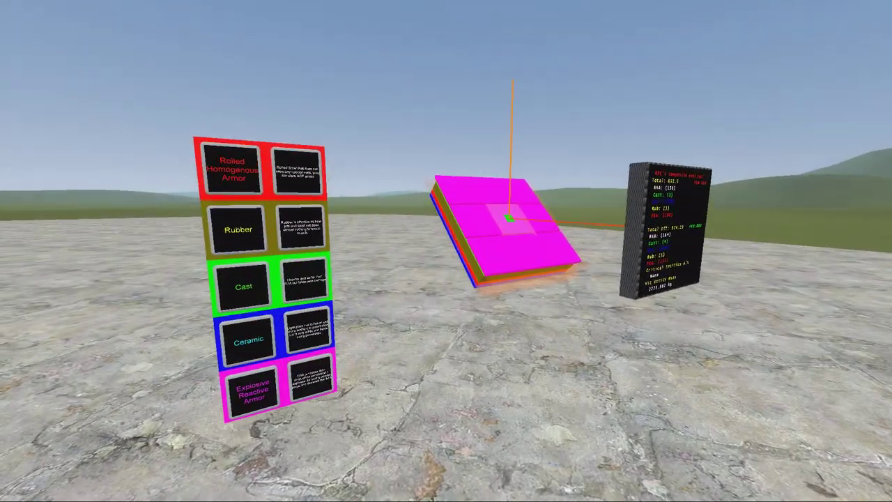
{"action": "key", "text": "w"}
{"action": "key", "text": "s"}
{"action": "key", "text": "a"}
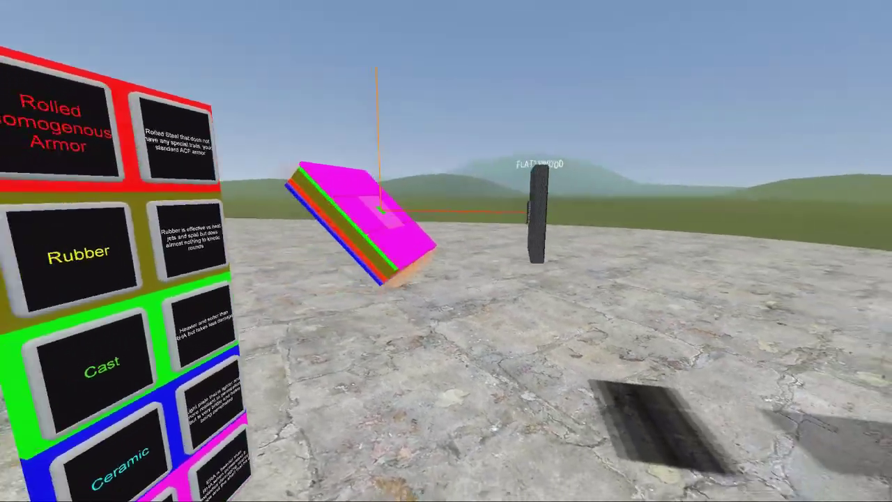
Inspect the layered armor block's coloured edges and blue underside up close from both sides
{"action": "key", "text": "a"}
{"action": "key", "text": "w"}
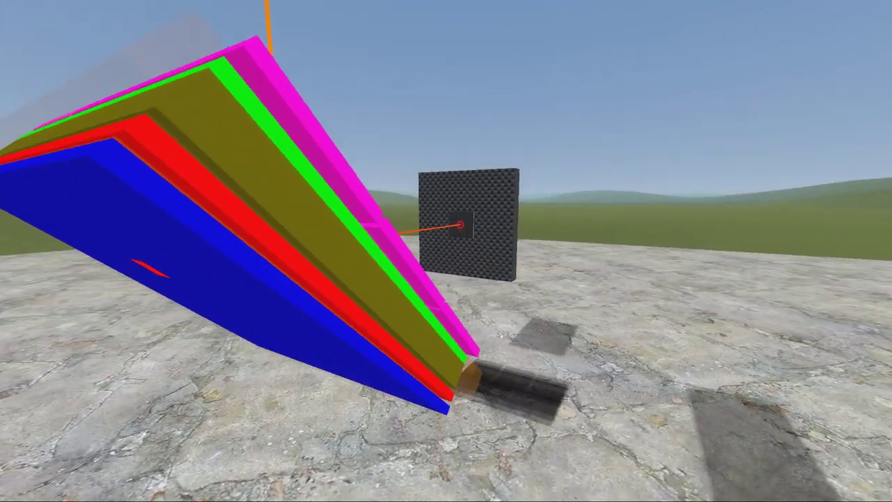
{"action": "key", "text": "a"}
{"action": "key", "text": "s"}
{"action": "key", "text": "w"}
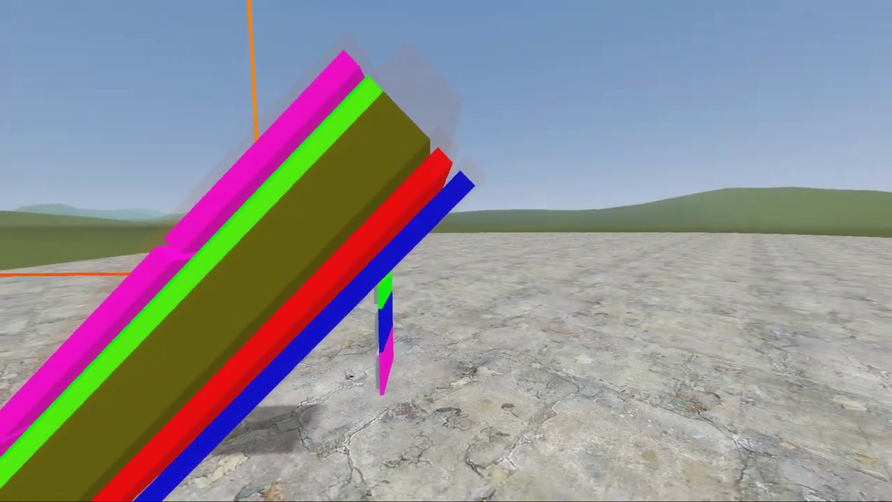
{"action": "key", "text": "s"}
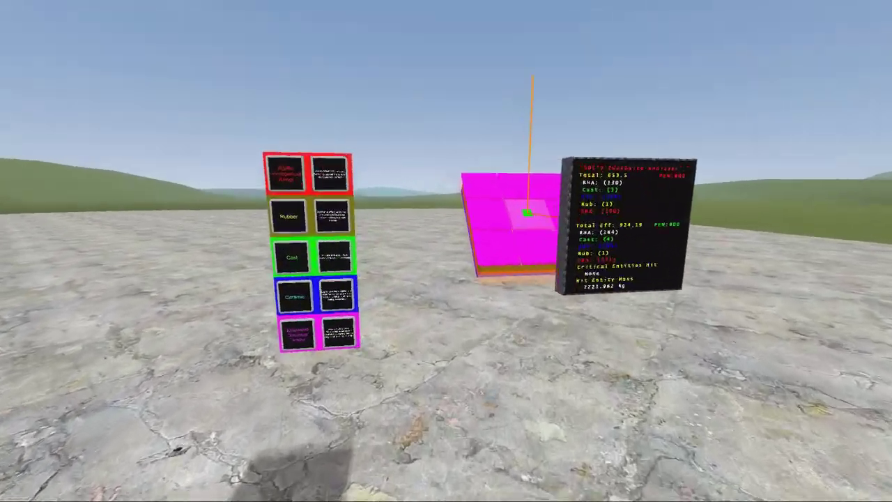
Back away for an overview of the armor display, and examine the armor type board beside the layered block
{"action": "key", "text": "s"}
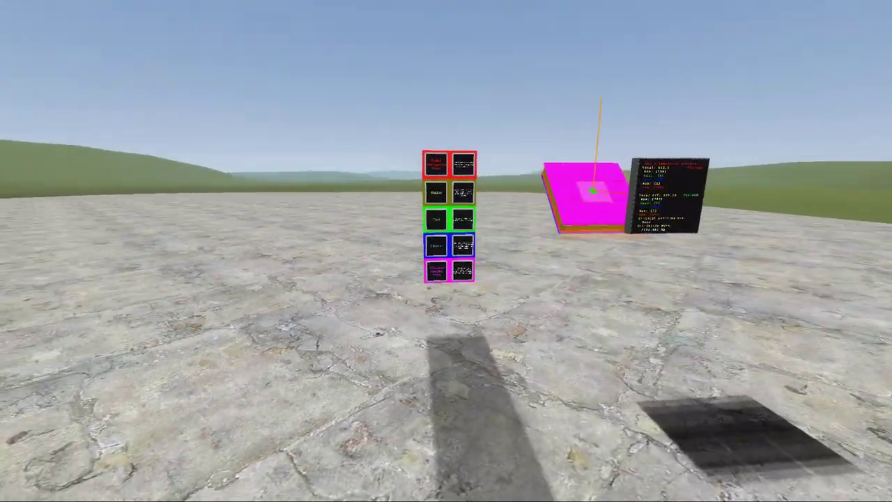
{"action": "key", "text": "a"}
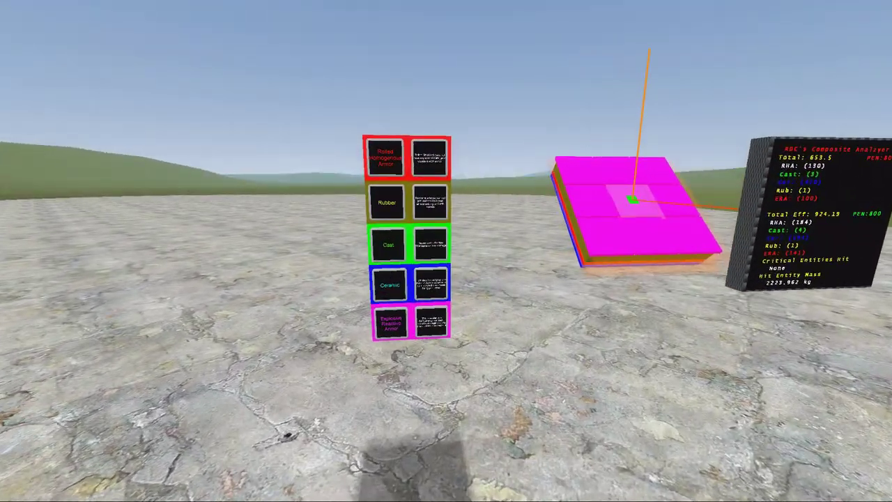
{"action": "key", "text": "w"}
{"action": "key", "text": "a"}
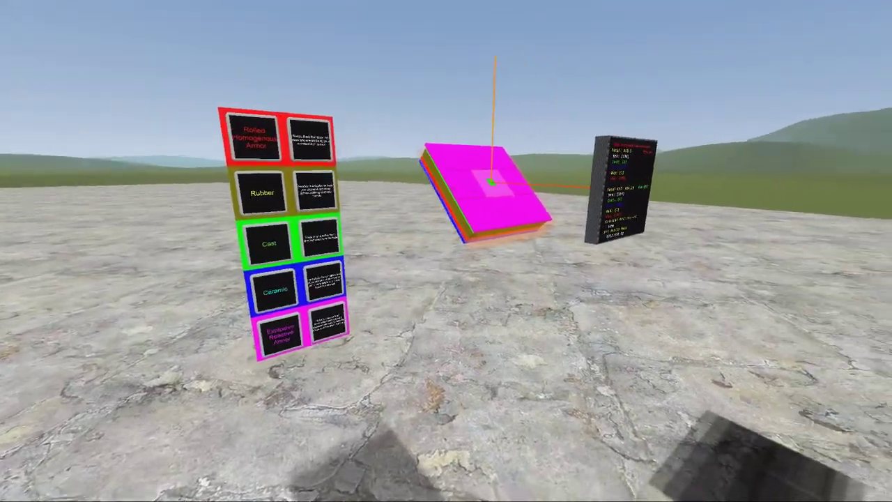
{"action": "key", "text": "d"}
{"action": "key", "text": "w"}
{"action": "key", "text": "d"}
{"action": "key", "text": "a"}
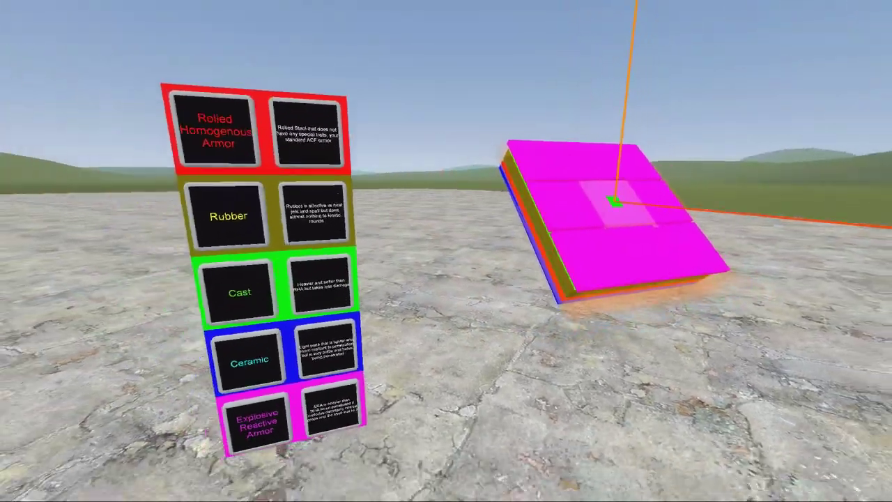
{"action": "key", "text": "s"}
{"action": "key", "text": "a"}
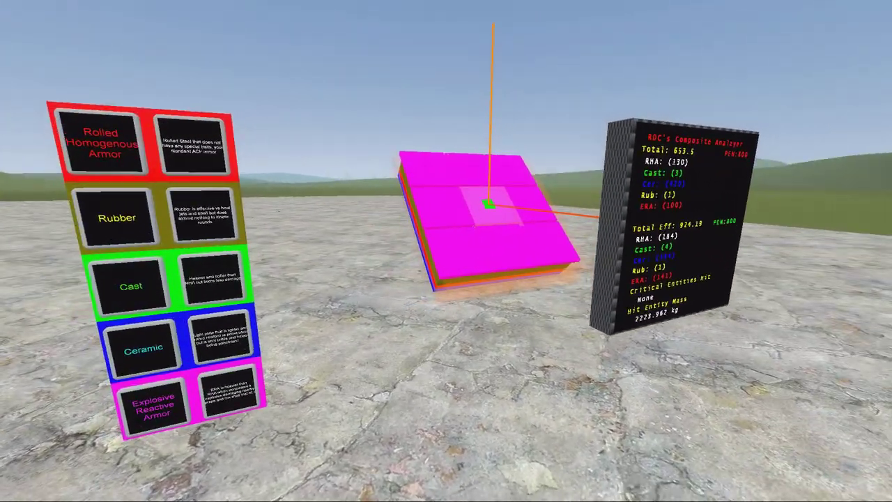
Compare the composite analyzer's readout with the layered block and the armor type board from several angles
{"action": "key", "text": "a"}
{"action": "key", "text": "d"}
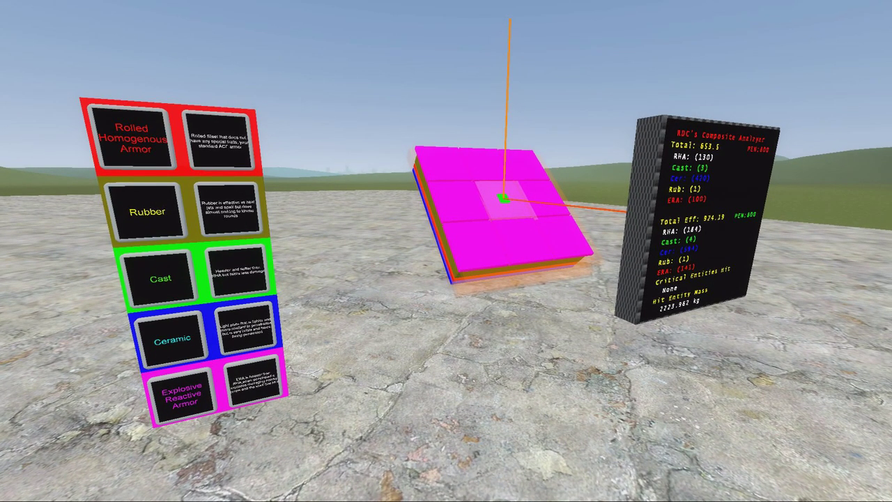
{"action": "key", "text": "s"}
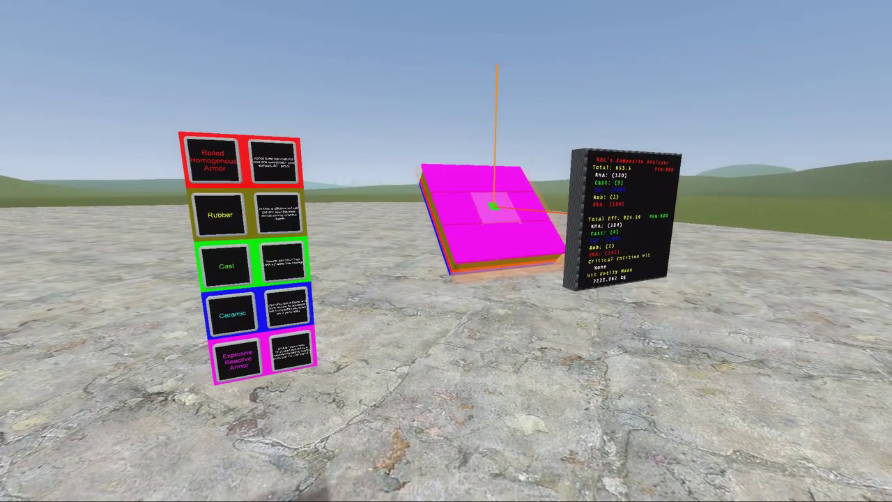
{"action": "key", "text": "w"}
{"action": "key", "text": "s"}
{"action": "key", "text": "d"}
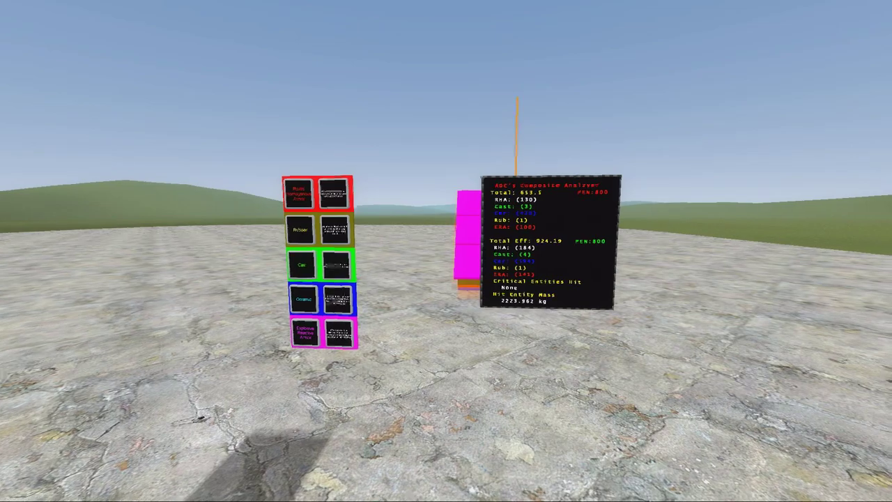
{"action": "key", "text": "a"}
{"action": "key", "text": "w"}
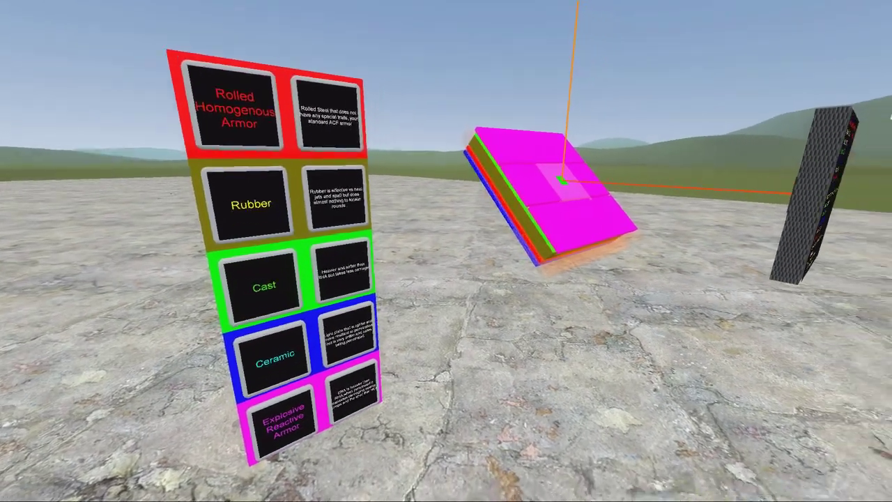
{"action": "key", "text": "s"}
{"action": "key", "text": "d"}
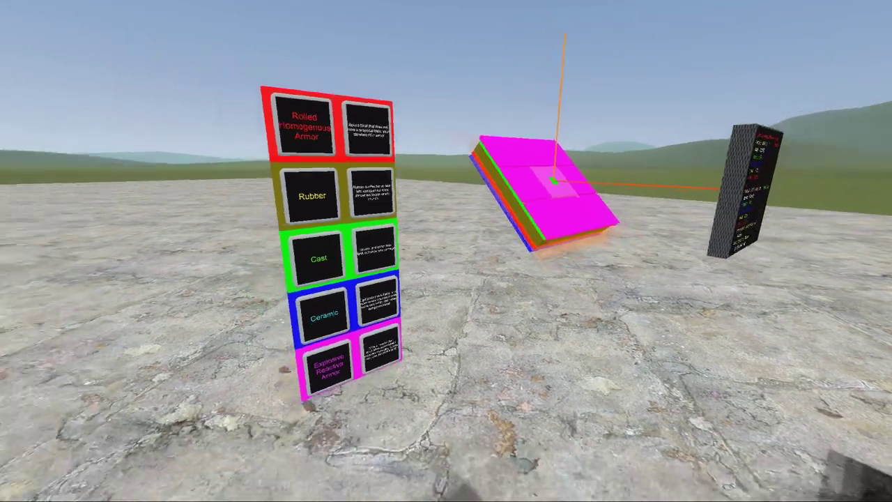
Check the ACF Menu tool's page and return to the front of the composite analyzer
{"action": "key", "text": "q"}
{"action": "key", "text": "w"}
{"action": "key", "text": "s"}
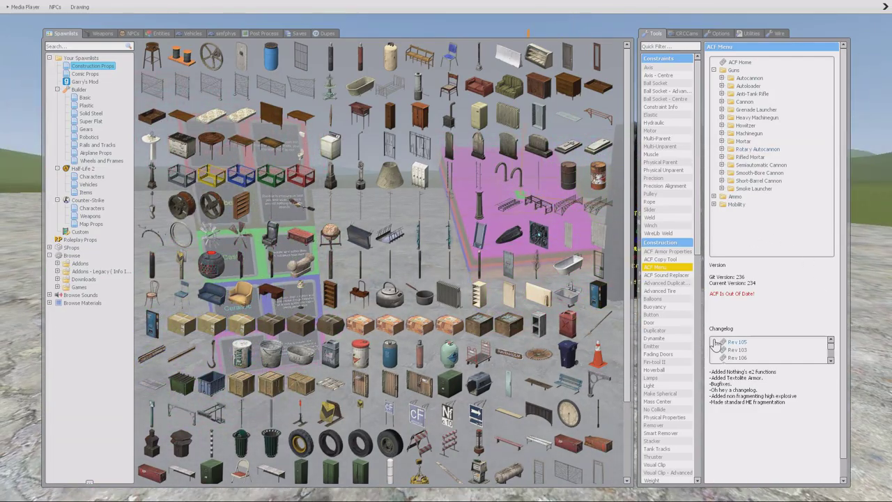
{"action": "key", "text": "w"}
{"action": "key", "text": "a"}
{"action": "key", "text": "d"}
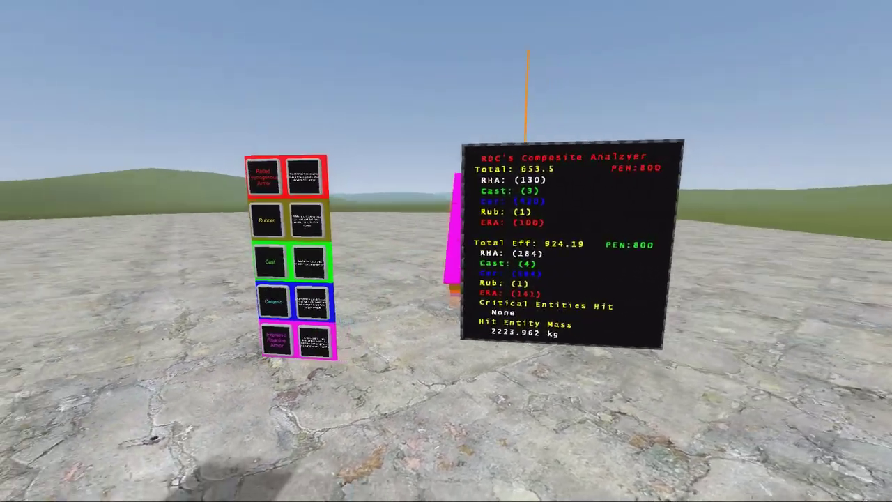
{"action": "key", "text": "s"}
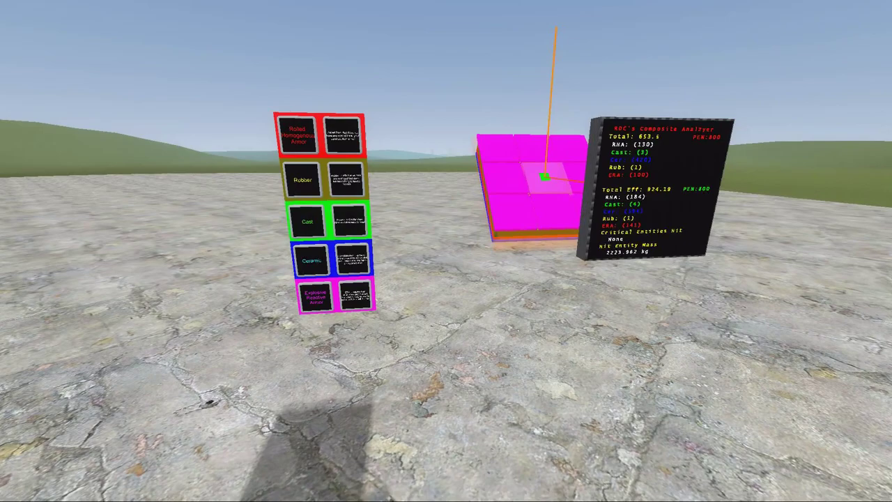
Try the ACF Armor Properties and Advanced Duplicator 2 tools, and equip the ACF Menu tool
{"action": "key", "text": "q"}
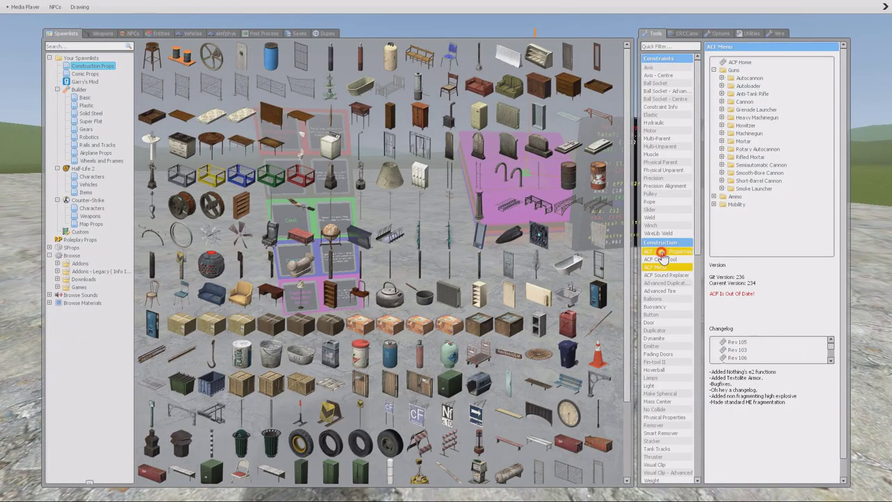
{"action": "left_click", "coordinate": [661, 252]}
{"action": "left_click", "coordinate": [665, 283]}
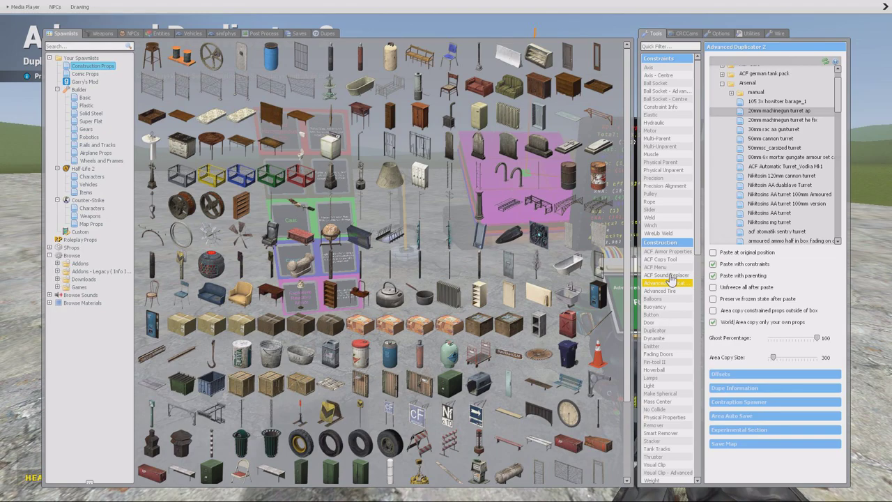
{"action": "left_click", "coordinate": [665, 267]}
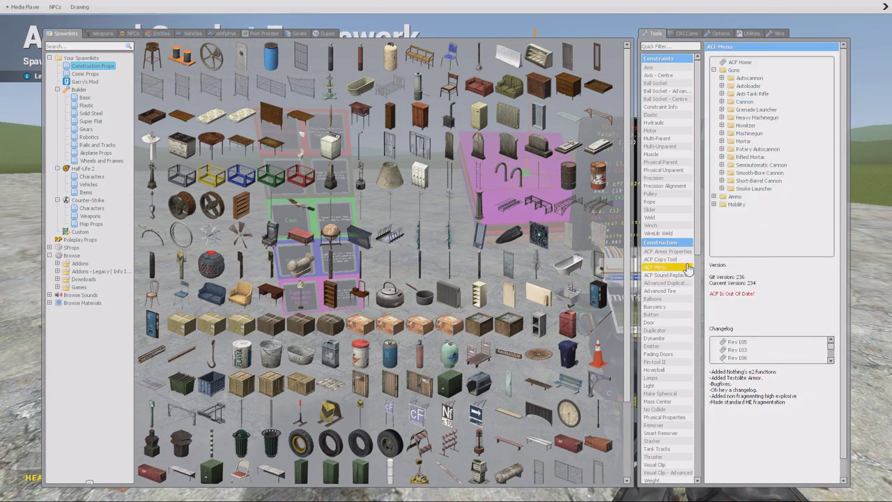
{"action": "key", "text": "q"}
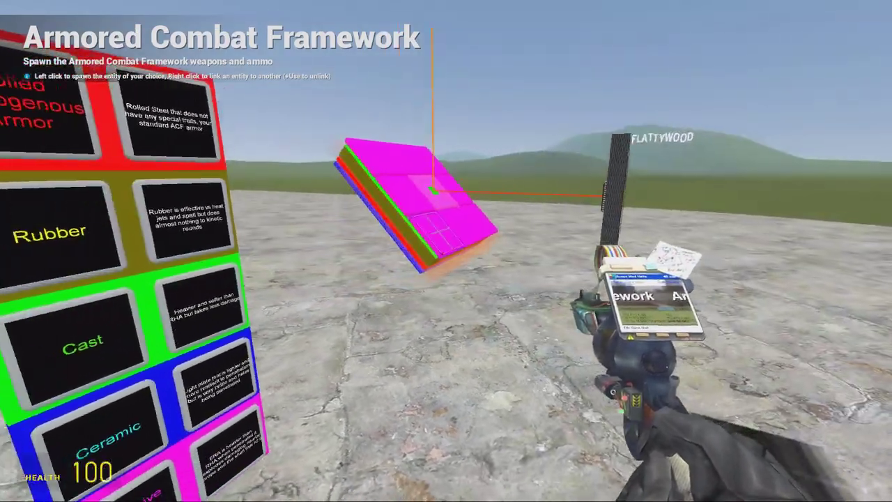
Survey the armor type board, layered block and analyzer with the ACF Menu tool in hand
{"action": "key", "text": "s"}
{"action": "key", "text": "d"}
{"action": "key", "text": "w"}
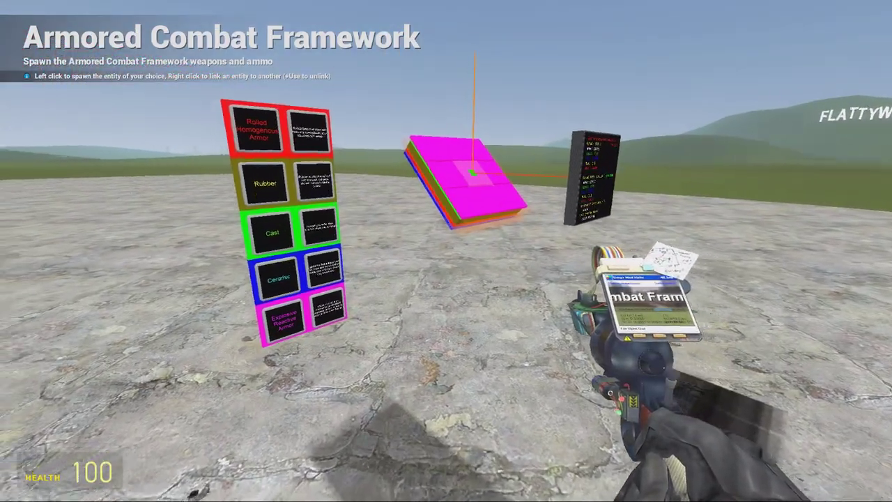
{"action": "key", "text": "d"}
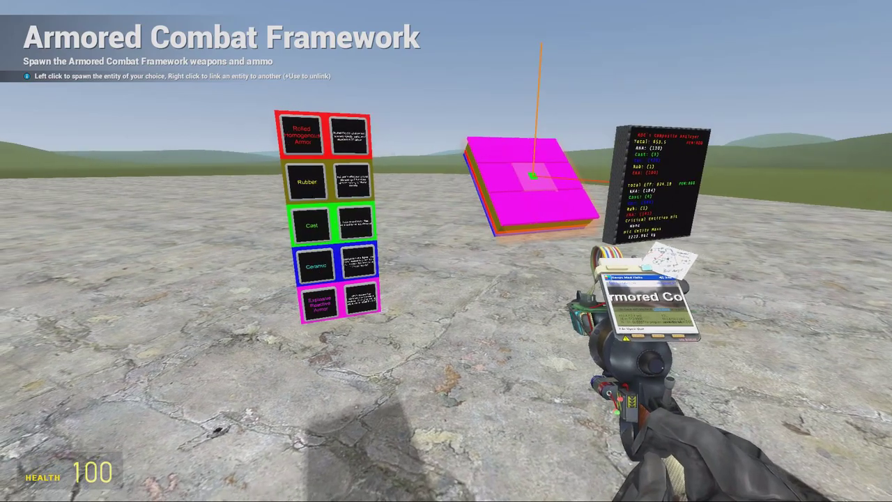
{"action": "key", "text": "w"}
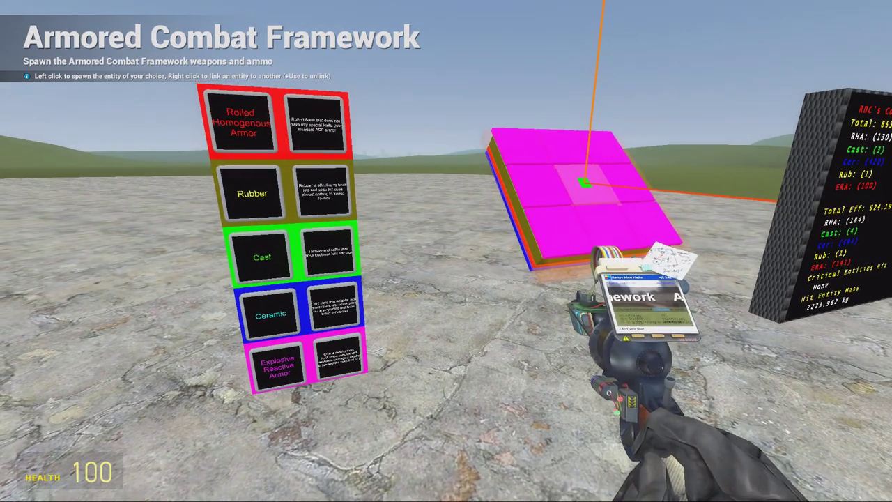
{"action": "key", "text": "s"}
Equip the ACF Armor Properties tool in place of the ACF Menu tool
{"action": "key", "text": "q"}
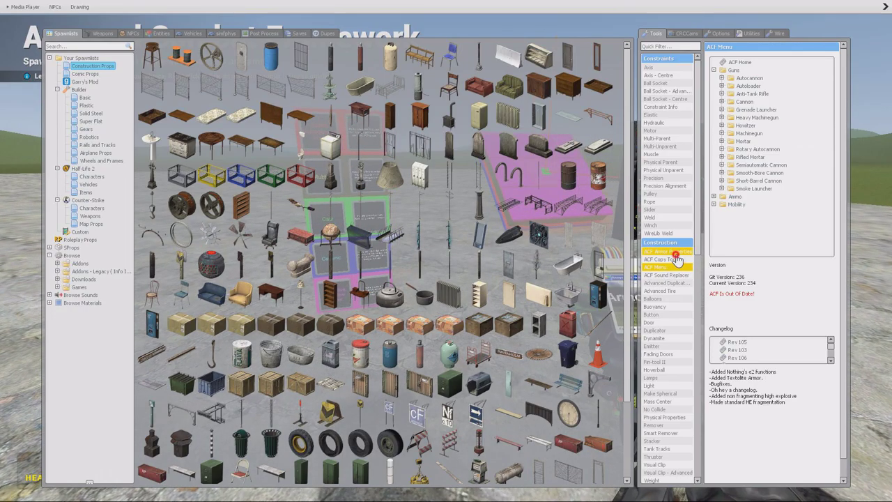
{"action": "left_click", "coordinate": [673, 252]}
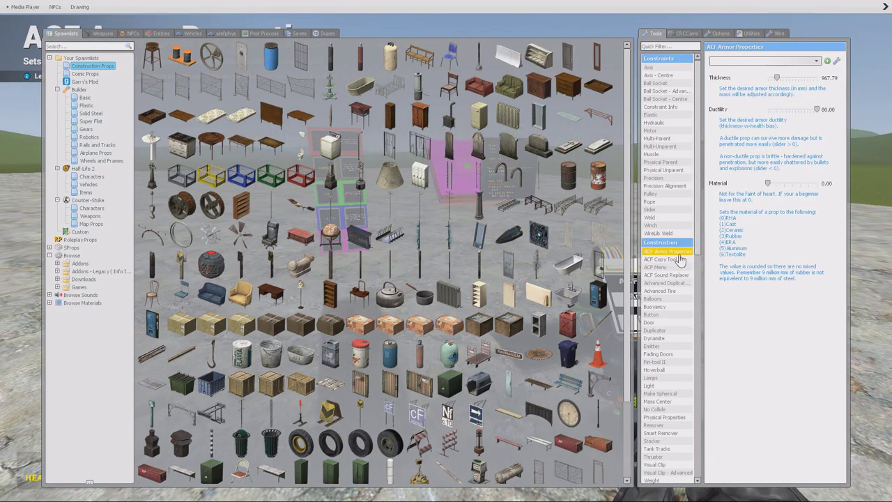
{"action": "key", "text": "q"}
Inspect the current and resulting armor values of a magenta tile on the layered block
{"action": "key", "text": "w"}
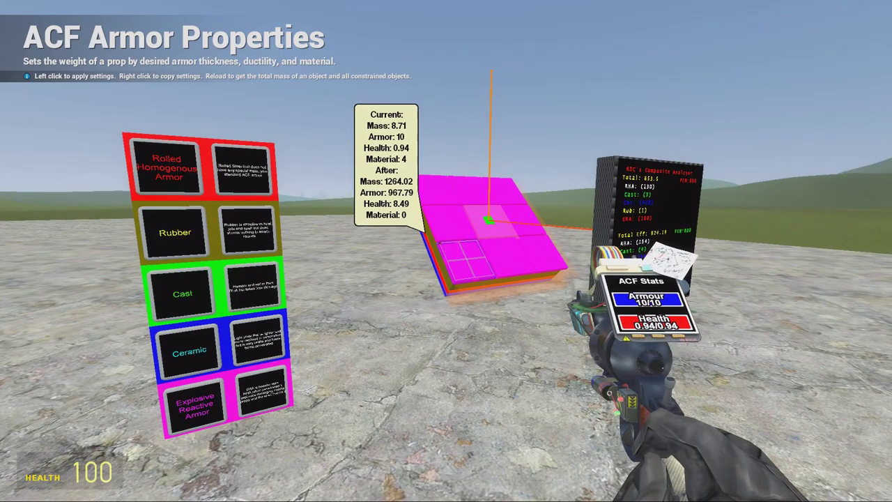
{"action": "key", "text": "w"}
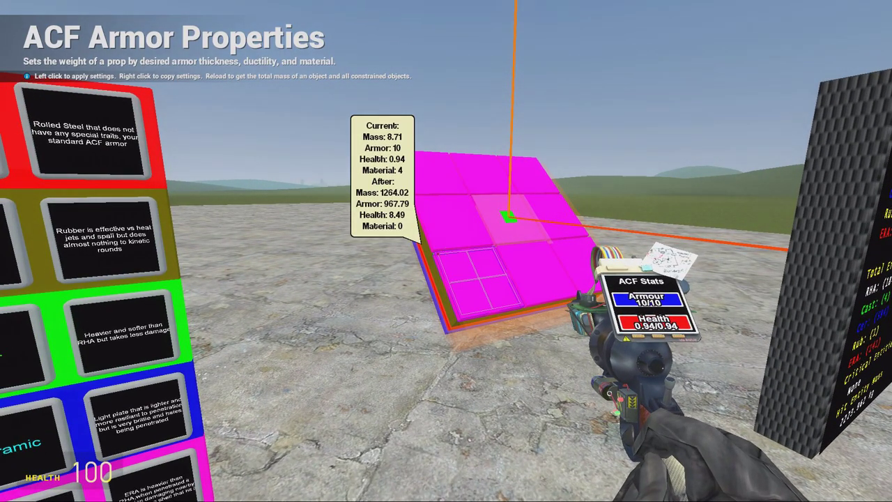
{"action": "key", "text": "s"}
{"action": "key", "text": "w"}
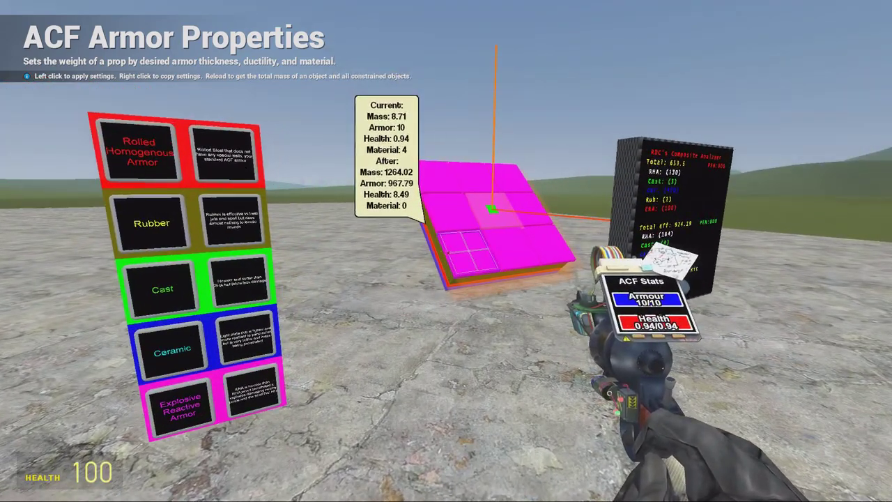
{"action": "key", "text": "s"}
Review the ACF Armor Properties settings and set the material to 0 (RHA)
{"action": "key", "text": "q"}
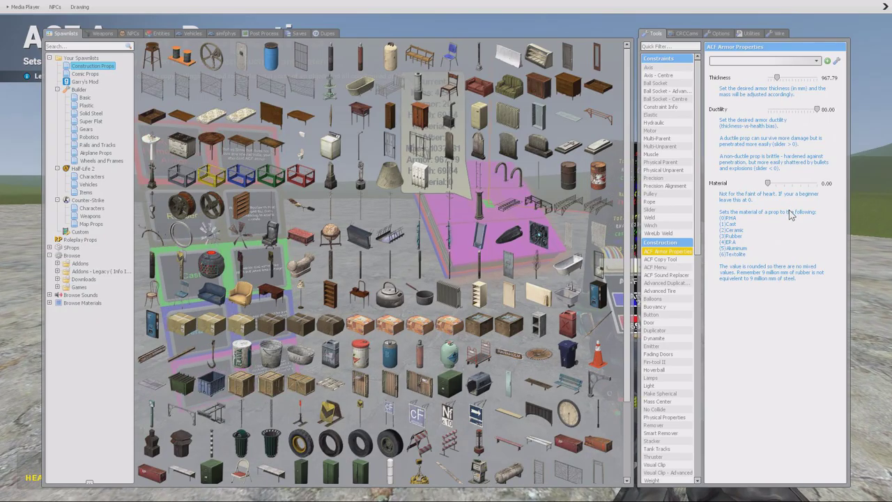
{"action": "key", "text": "q"}
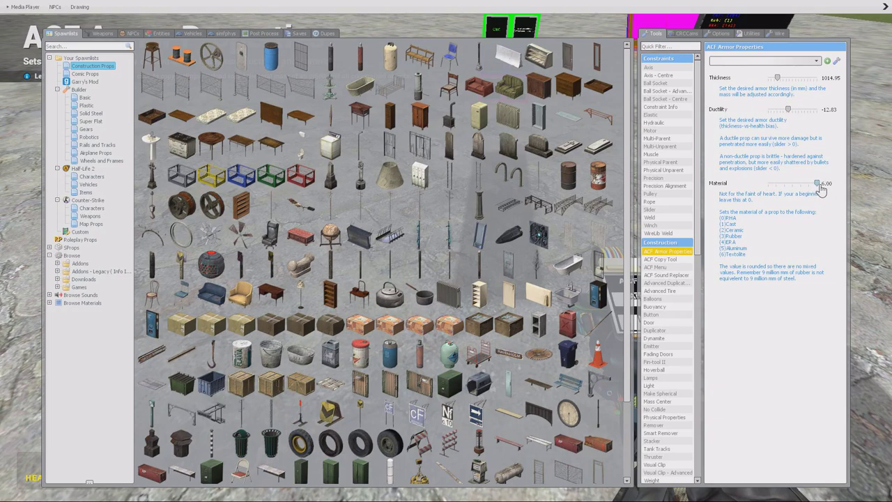
{"action": "left_click_drag", "start_coordinate": [819, 186], "coordinate": [757, 183]}
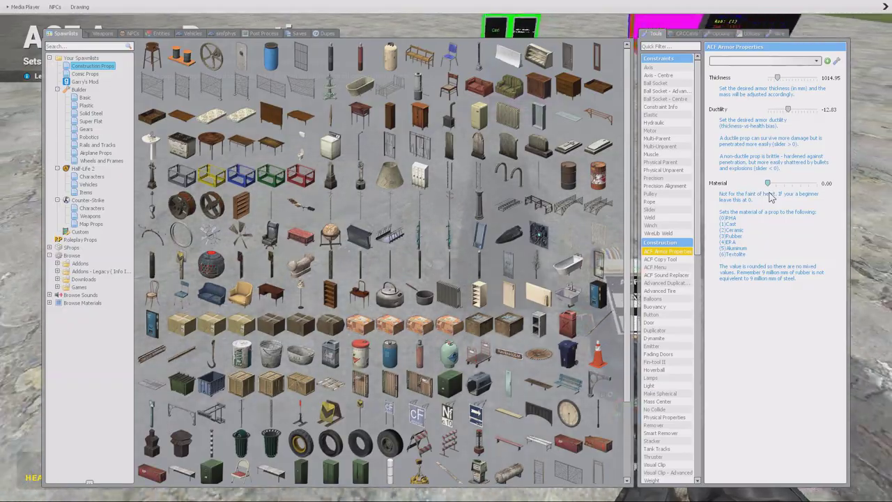
{"action": "key", "text": "q"}
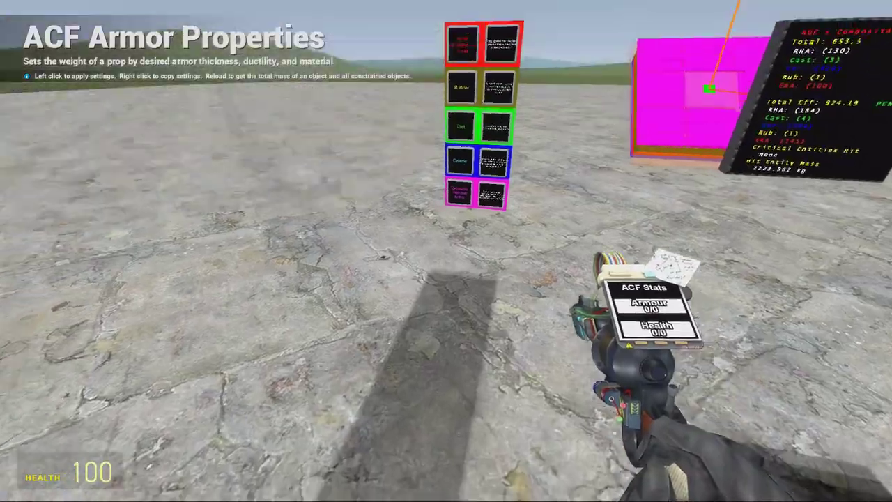
Read the Rolled Homogenous Armor and Rubber descriptions on the armor type board up close
{"action": "key", "text": "w"}
{"action": "key", "text": "s"}
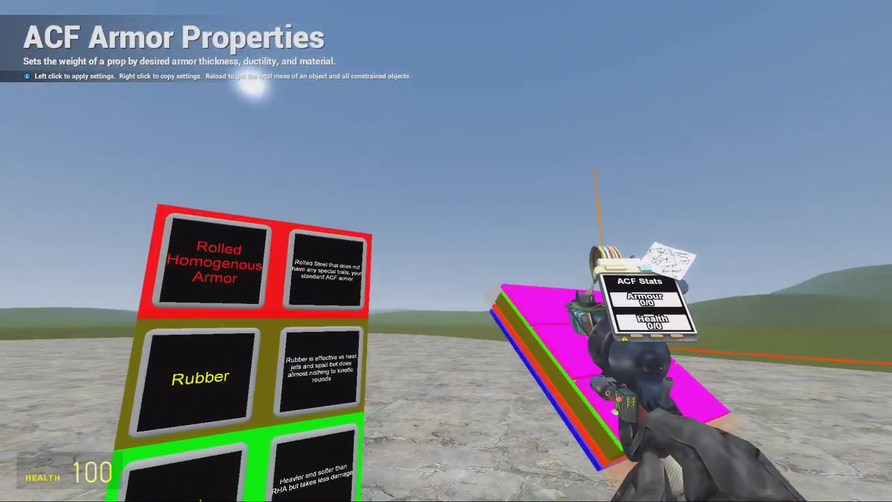
{"action": "key", "text": "w"}
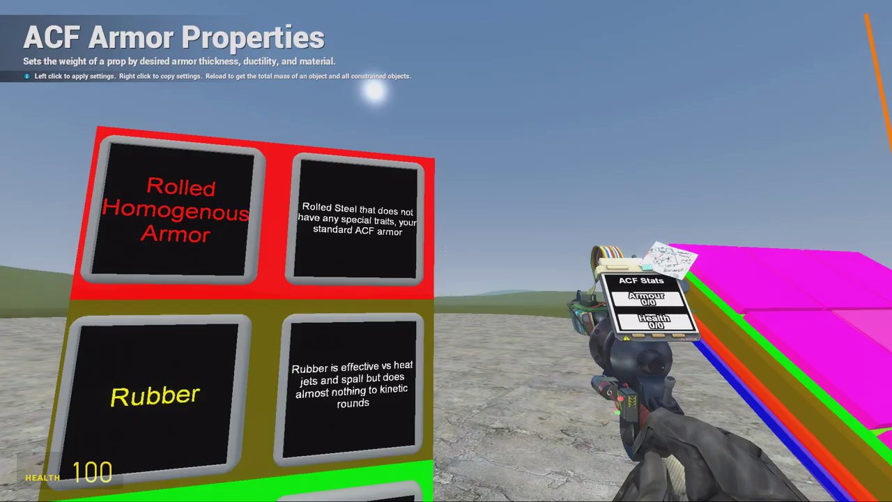
{"action": "key", "text": "s"}
{"action": "key", "text": "w"}
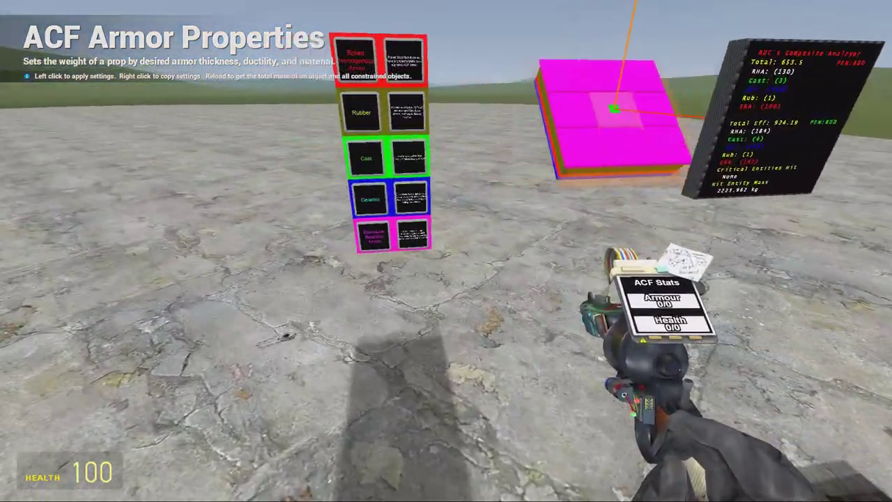
{"action": "key", "text": "w"}
{"action": "key", "text": "s"}
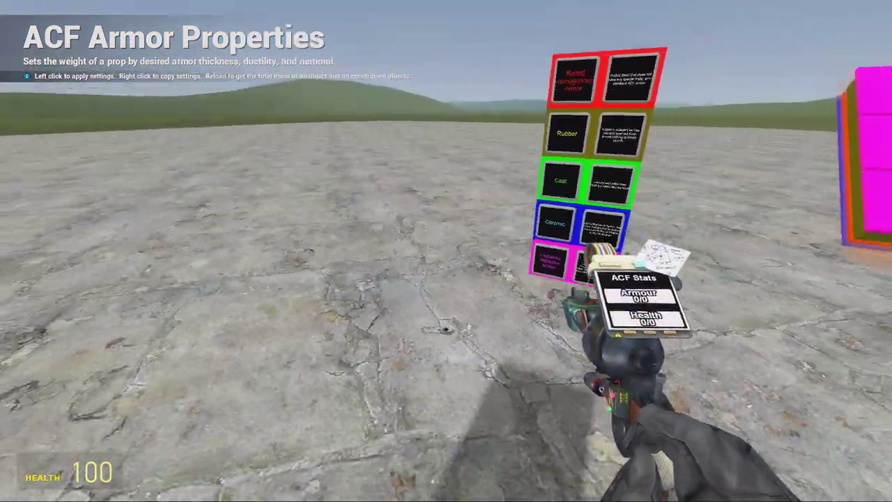
{"action": "key", "text": "s"}
{"action": "key", "text": "w"}
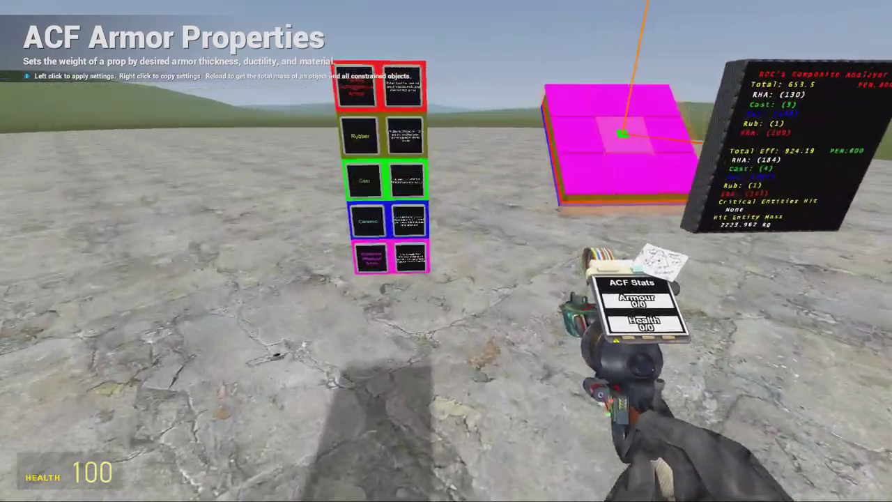
{"action": "key", "text": "s"}
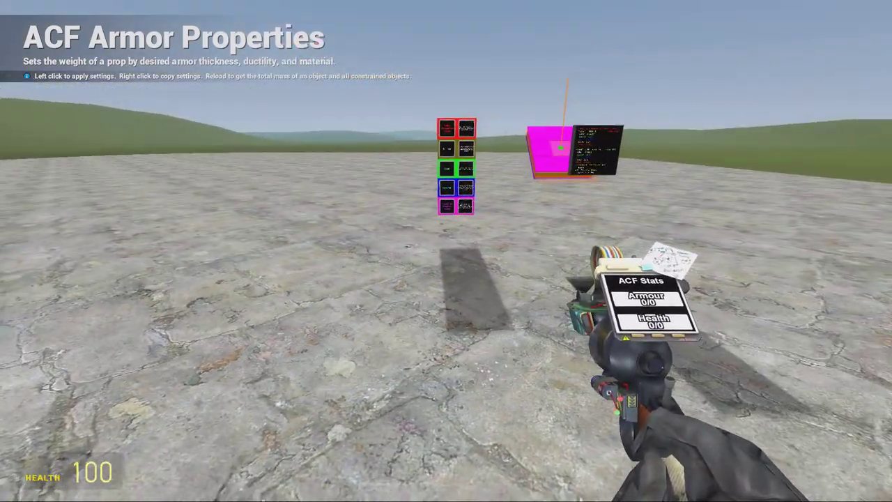
{"action": "key", "text": "w"}
{"action": "key", "text": "s"}
{"action": "key", "text": "d"}
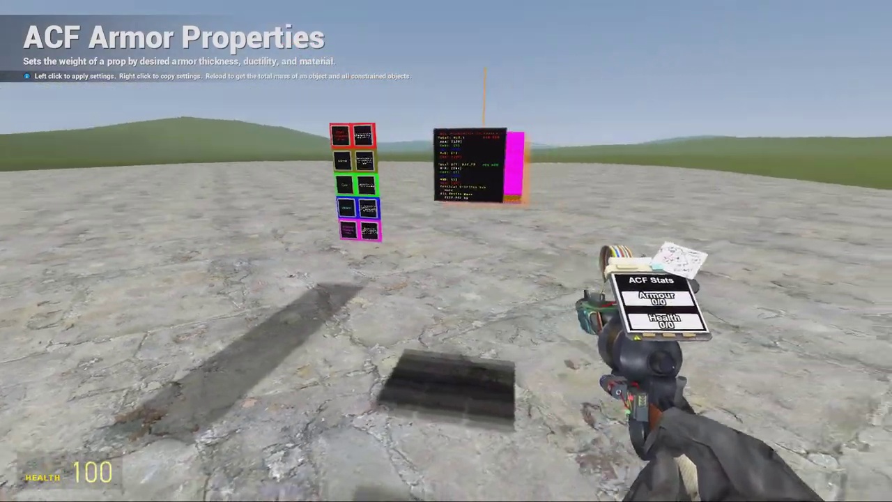
{"action": "key", "text": "a"}
{"action": "key", "text": "s"}
{"action": "key", "text": "w"}
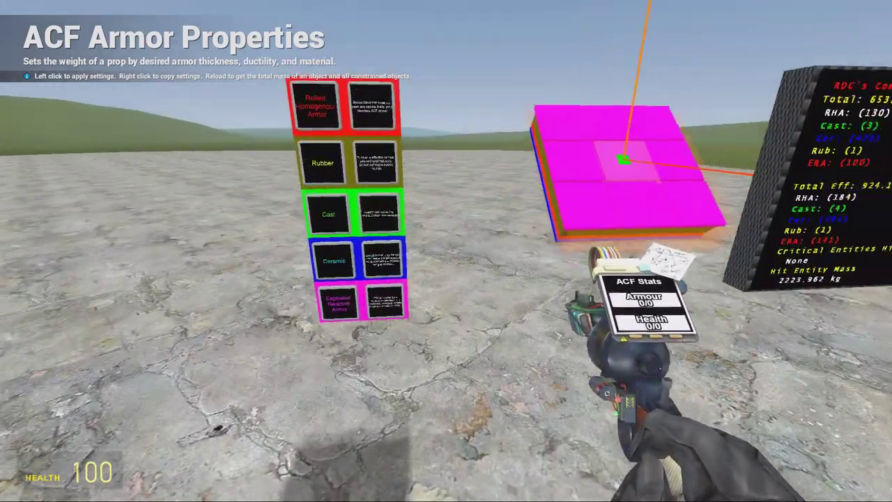
Examine the five material entries on the armor type board up close
{"action": "key", "text": "a"}
{"action": "key", "text": "s"}
{"action": "key", "text": "w"}
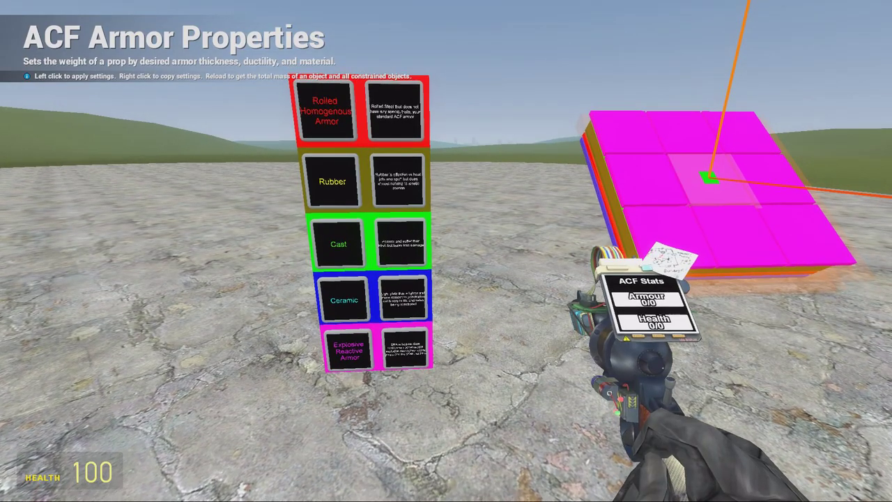
{"action": "key", "text": "w"}
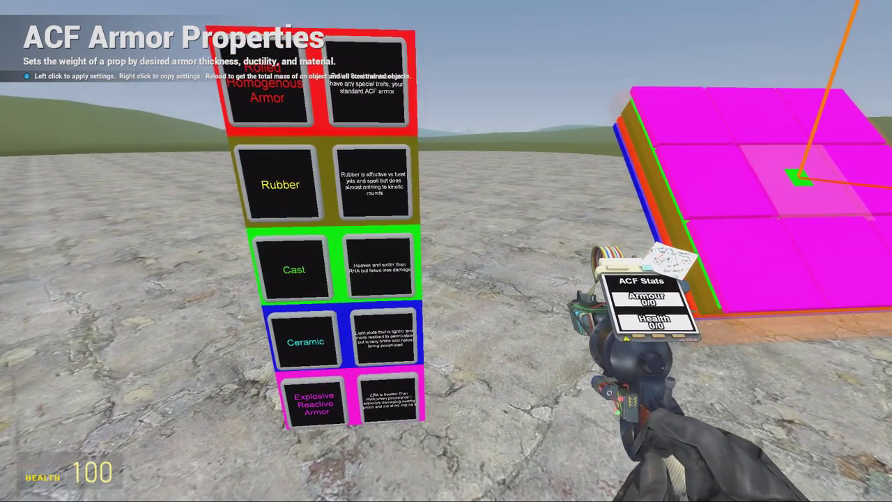
{"action": "key", "text": "s"}
{"action": "key", "text": "w"}
{"action": "key", "text": "a"}
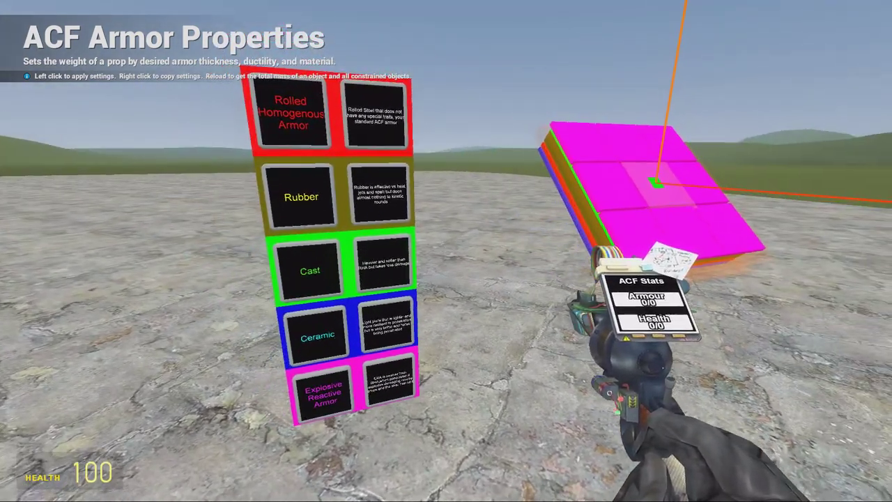
Set the ACF Armor Properties material value to 1.10, selecting Cast
{"action": "key", "text": "q"}
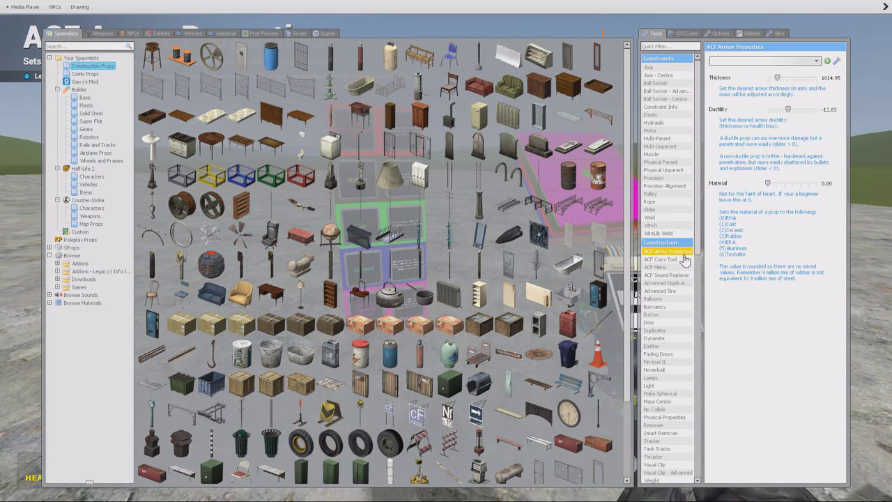
{"action": "key", "text": "w"}
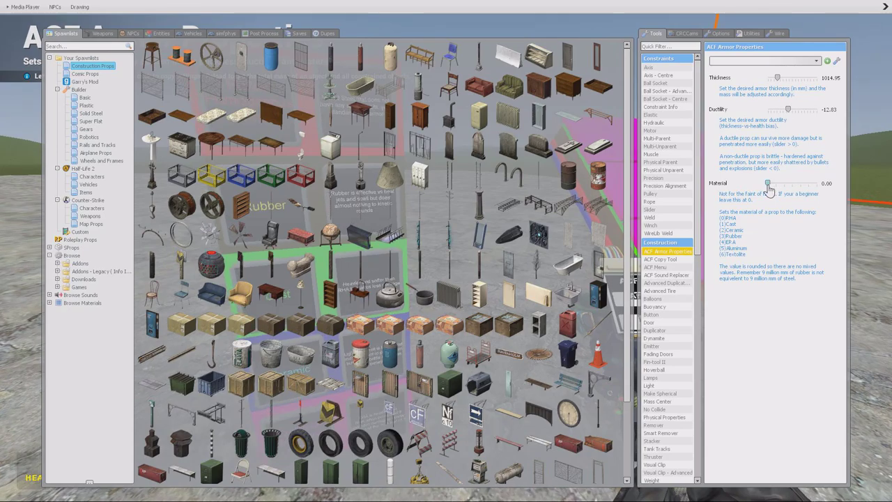
{"action": "key", "text": "s"}
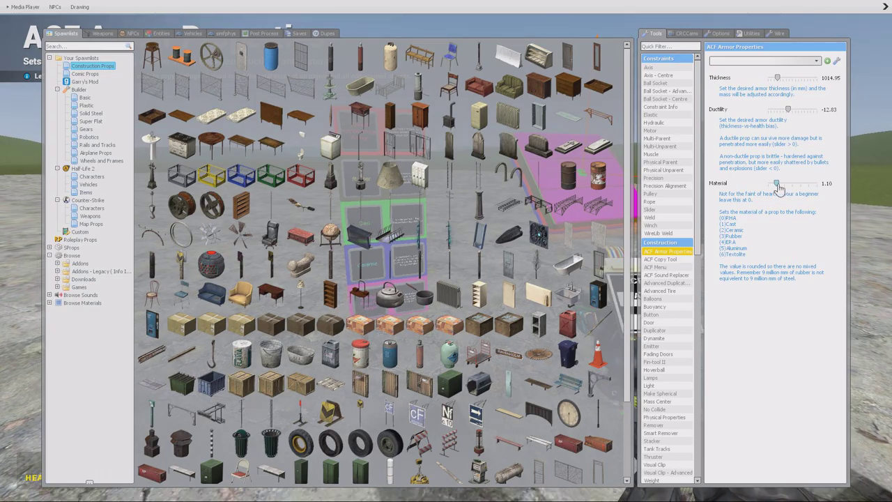
{"action": "key", "text": "w"}
{"action": "key", "text": "q"}
Equip the Camera in place of the Tool Gun and read the Cast description on the armor type board up close
{"action": "key", "text": "s"}
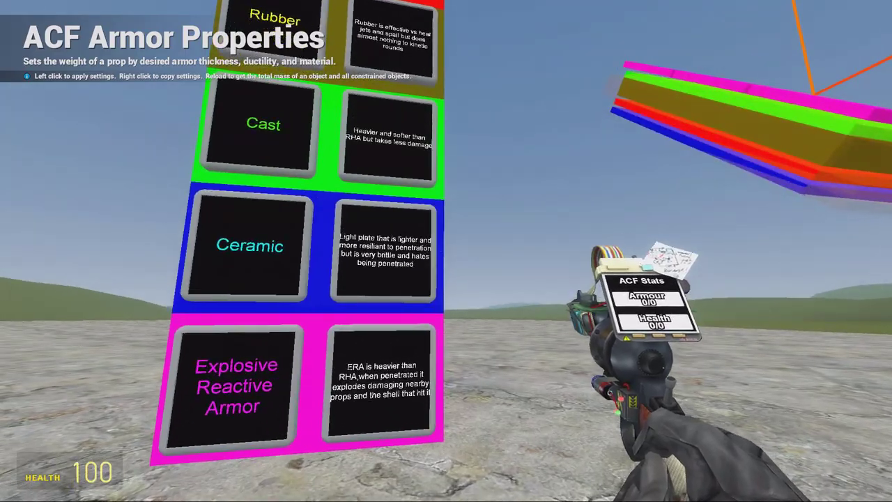
{"action": "scroll", "coordinate": [445, 251], "scroll_direction": "up", "scroll_amount": 1}
{"action": "scroll", "coordinate": [446, 251], "scroll_direction": "down", "scroll_amount": 1}
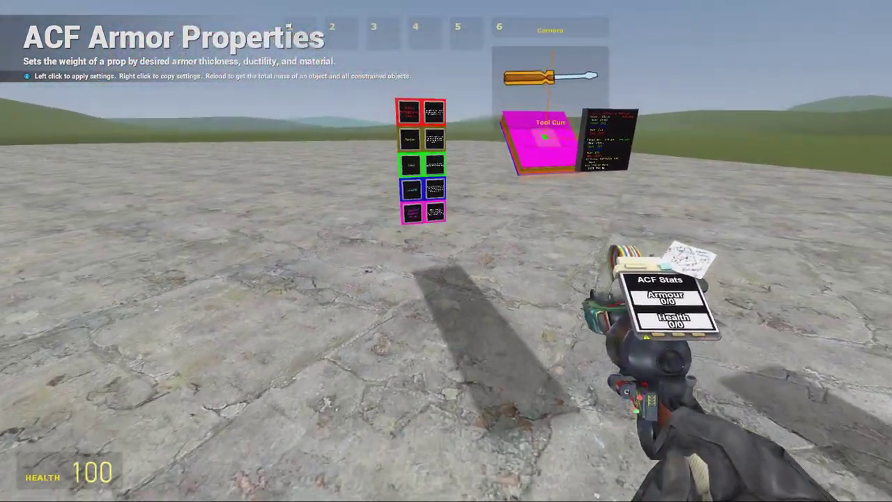
{"action": "scroll", "coordinate": [446, 251], "scroll_direction": "down", "scroll_amount": 1}
{"action": "key", "text": "w"}
{"action": "left_click", "coordinate": [446, 250]}
{"action": "right_click", "coordinate": [445, 251]}
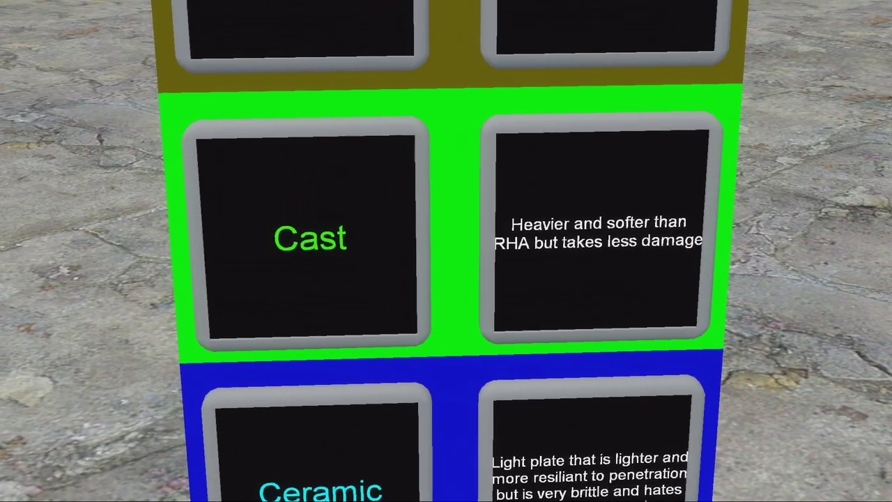
{"action": "key", "text": "s"}
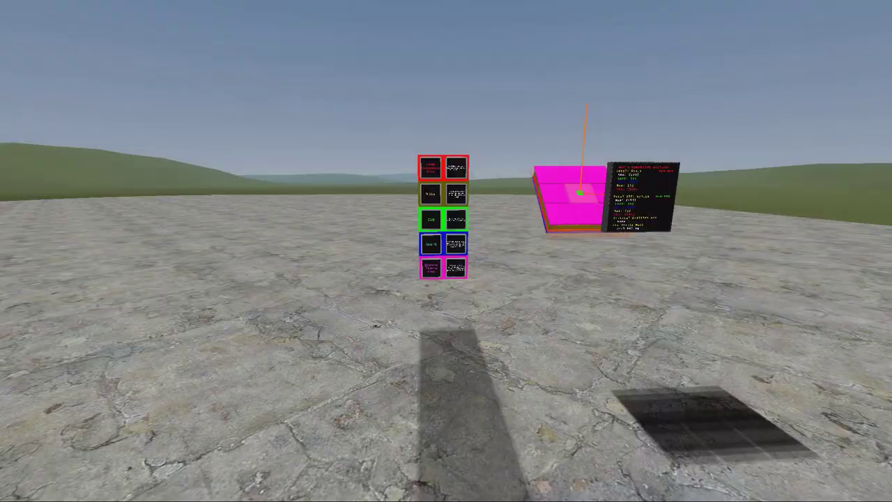
Check the material numbers in the ACF Armor Properties settings and read the Ceramic description on the armor type board
{"action": "key", "text": "q"}
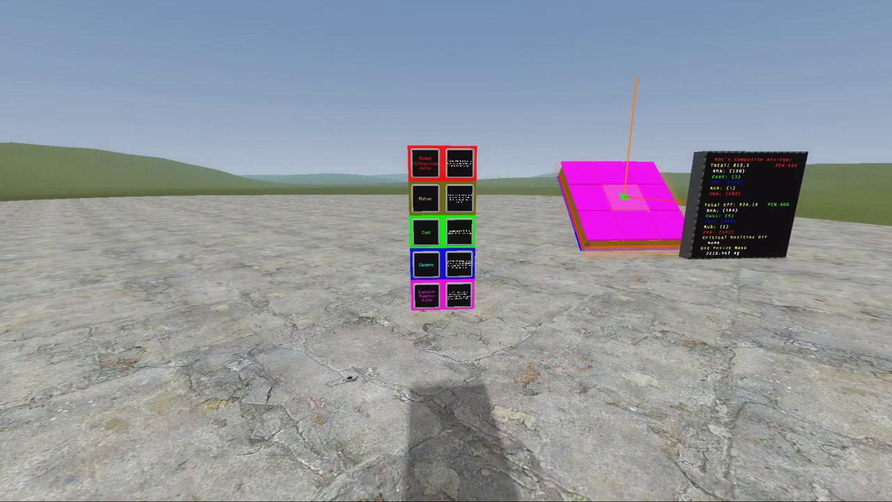
{"action": "key", "text": "q"}
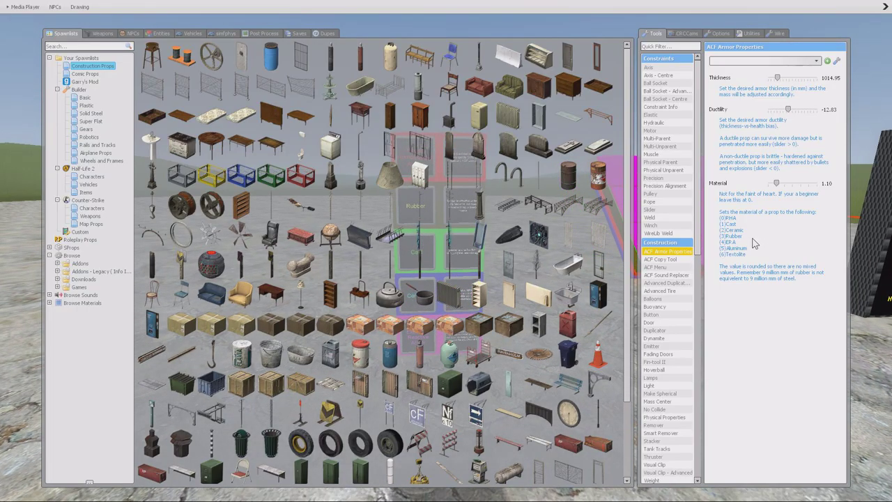
{"action": "key", "text": "q"}
{"action": "key", "text": "q"}
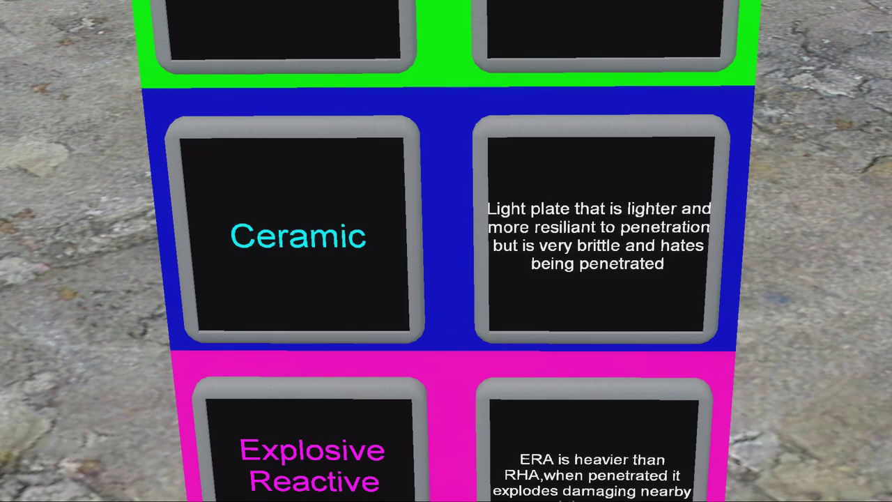
{"action": "key", "text": "s"}
{"action": "key", "text": "q"}
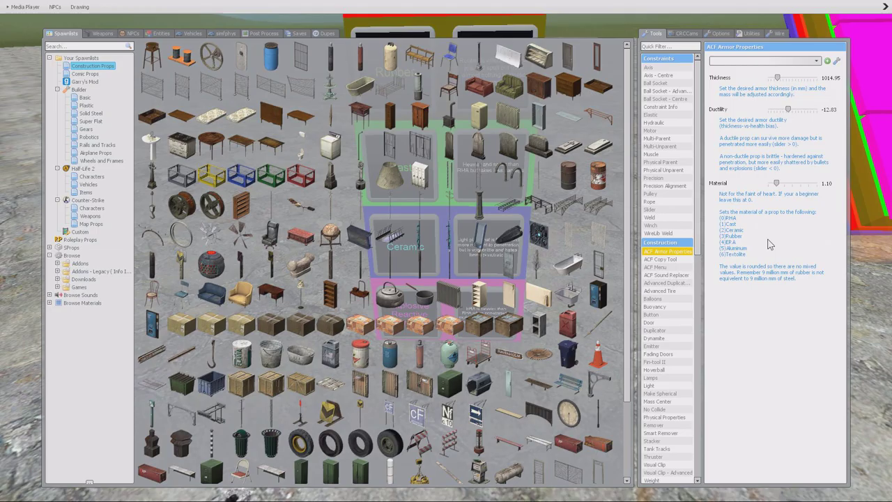
{"action": "key", "text": "q"}
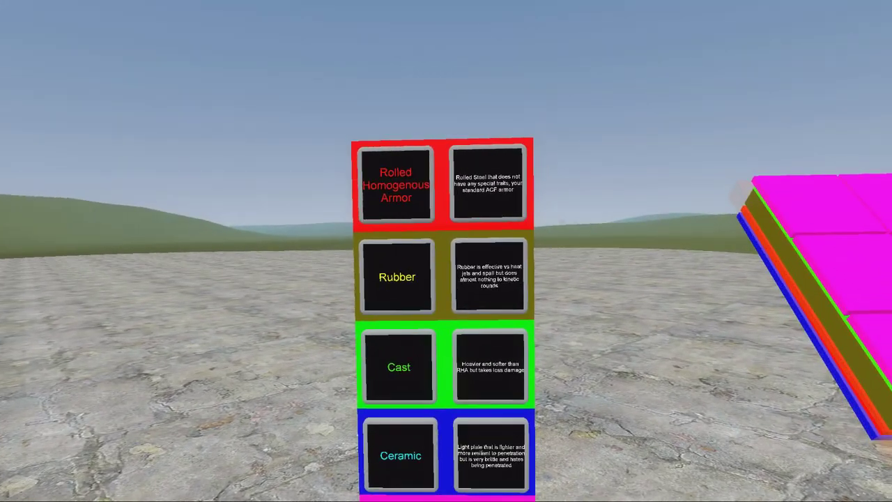
Read the Rubber description on the armor type board up close
{"action": "key", "text": "a"}
{"action": "key", "text": "w"}
{"action": "key", "text": "d"}
{"action": "key", "text": "s"}
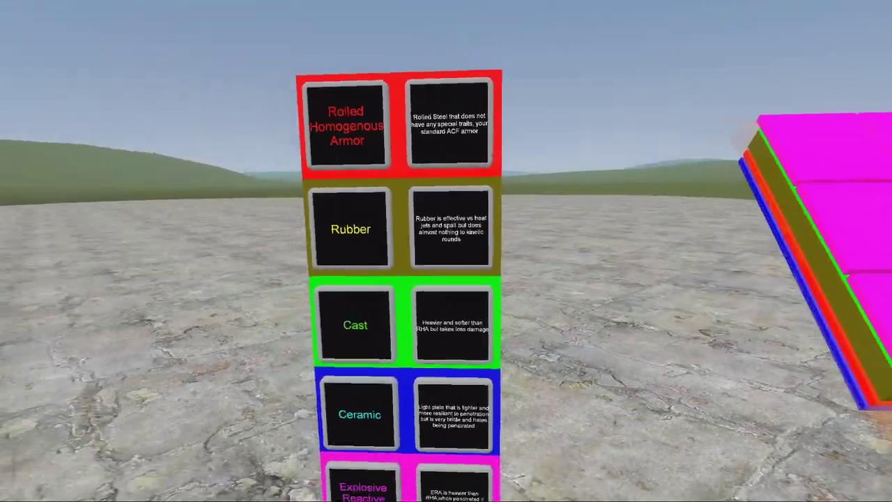
{"action": "key", "text": "w"}
{"action": "key", "text": "w"}
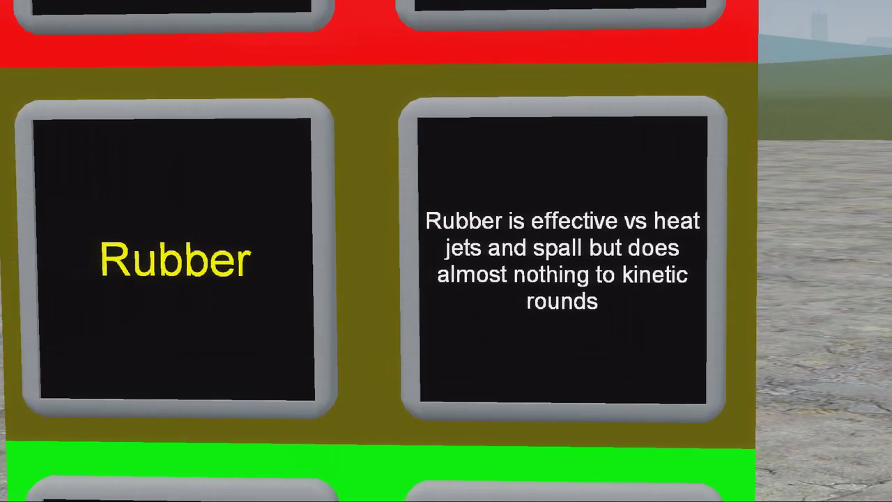
{"action": "key", "text": "s"}
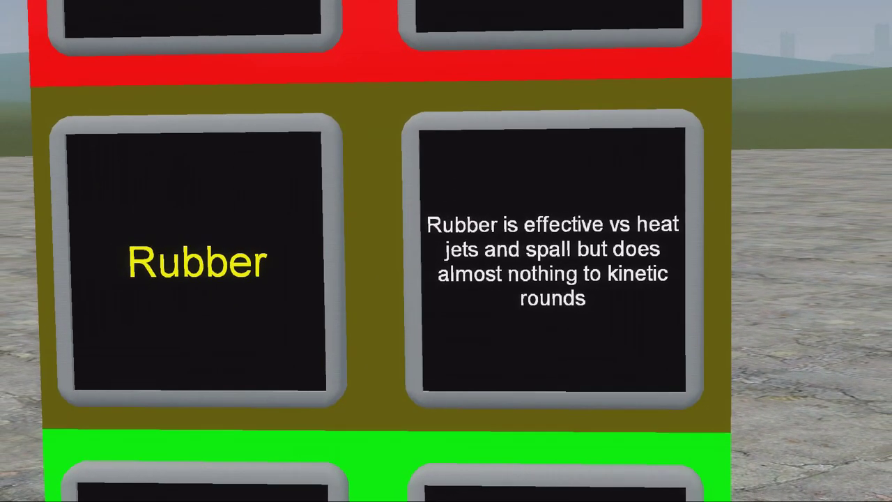
{"action": "key", "text": "w"}
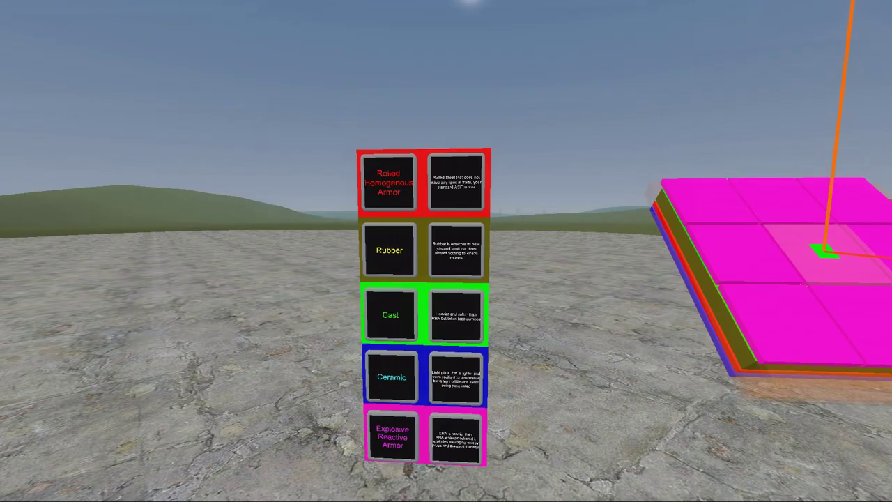
Read the Ceramic and Explosive Reactive Armor descriptions on the armor type board
{"action": "key", "text": "q"}
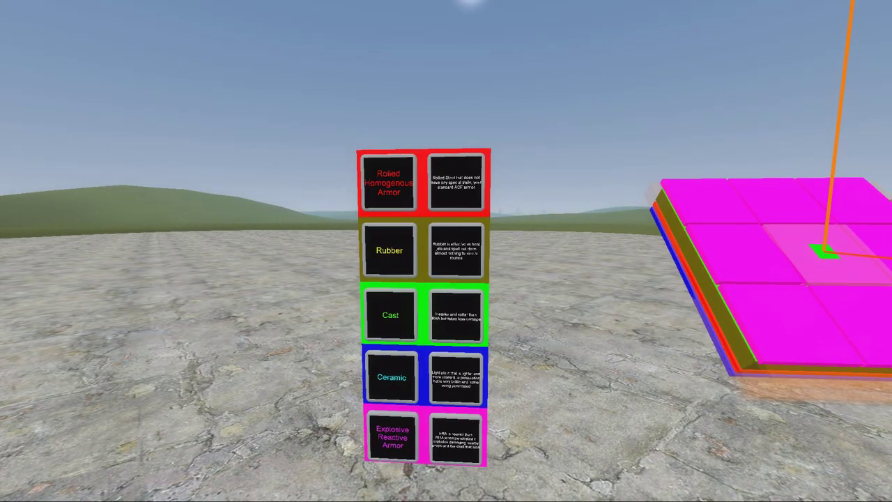
{"action": "key", "text": "s"}
{"action": "key", "text": "w"}
{"action": "key", "text": "w"}
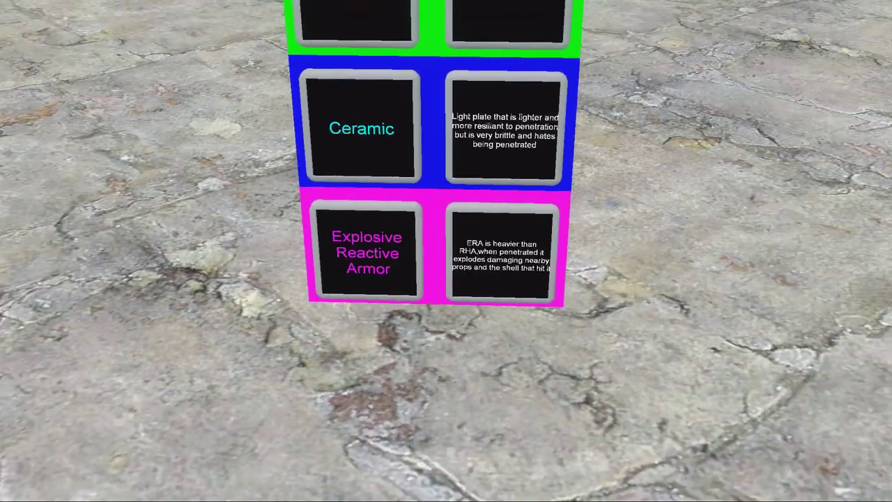
Examine the layers of the composite block and the composite analyzer beside it from several sides
{"action": "key", "text": "s"}
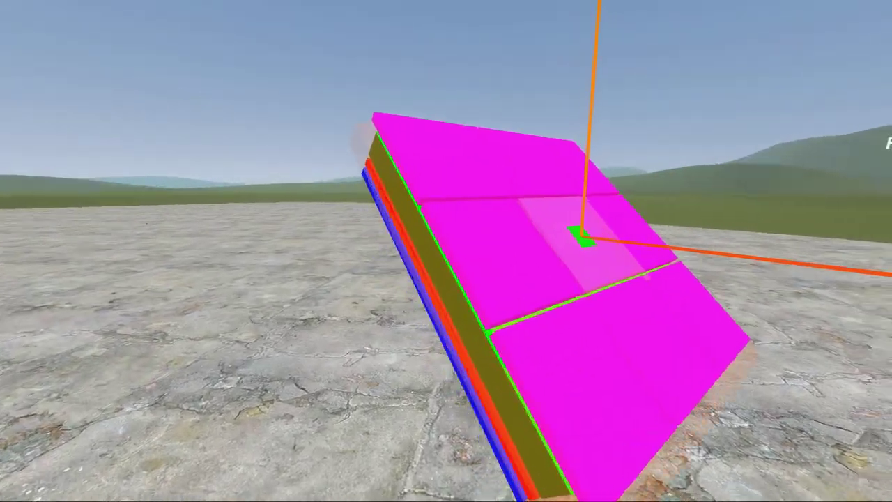
{"action": "key", "text": "s"}
{"action": "key", "text": "d"}
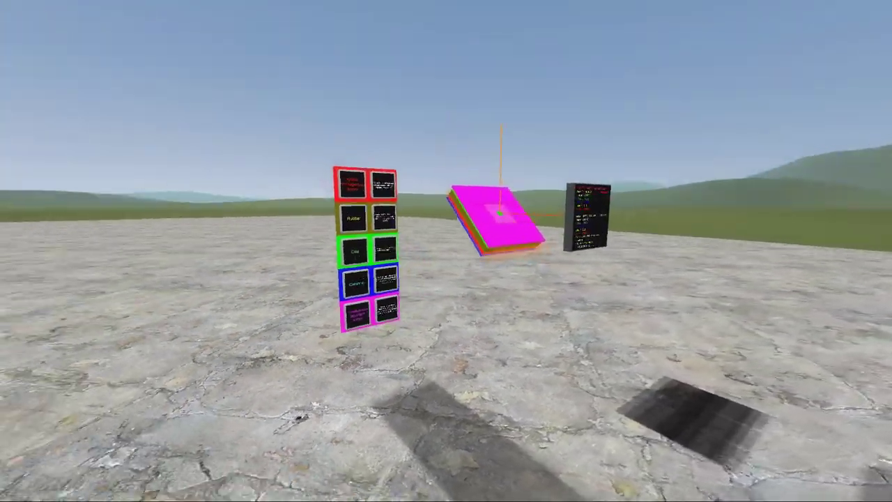
{"action": "key", "text": "w"}
{"action": "key", "text": "d"}
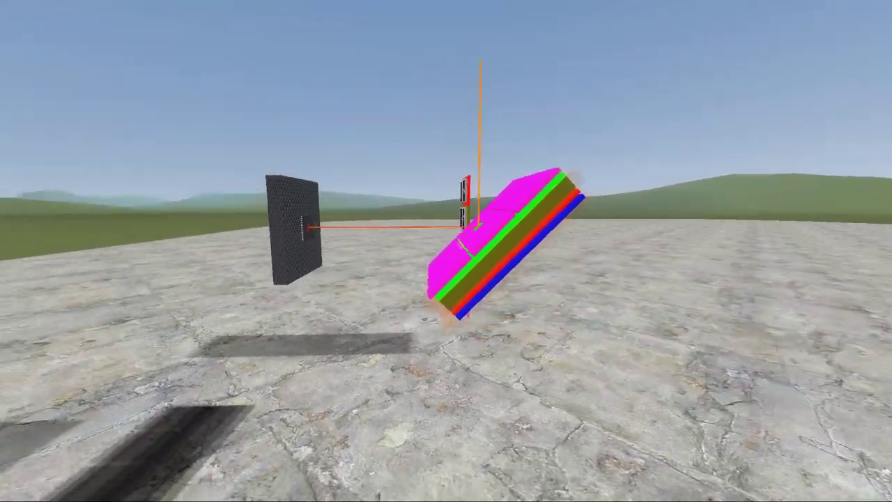
{"action": "key", "text": "a"}
{"action": "key", "text": "a"}
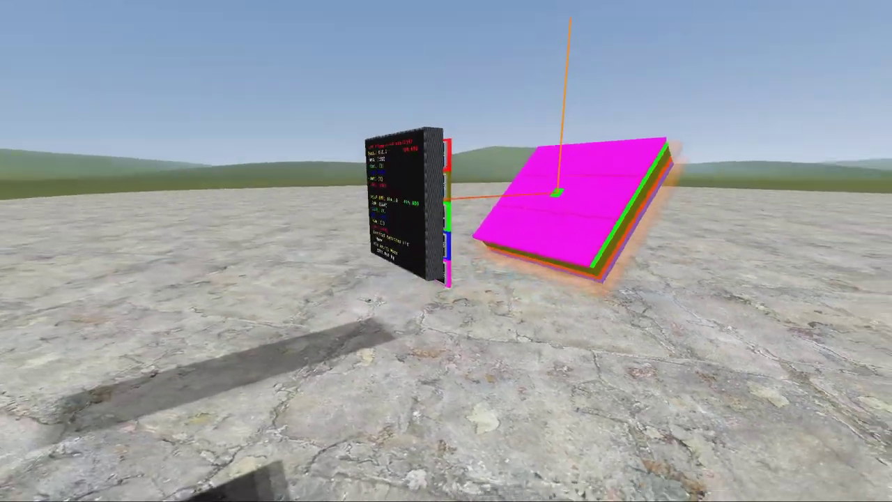
{"action": "key", "text": "w"}
{"action": "key", "text": "s"}
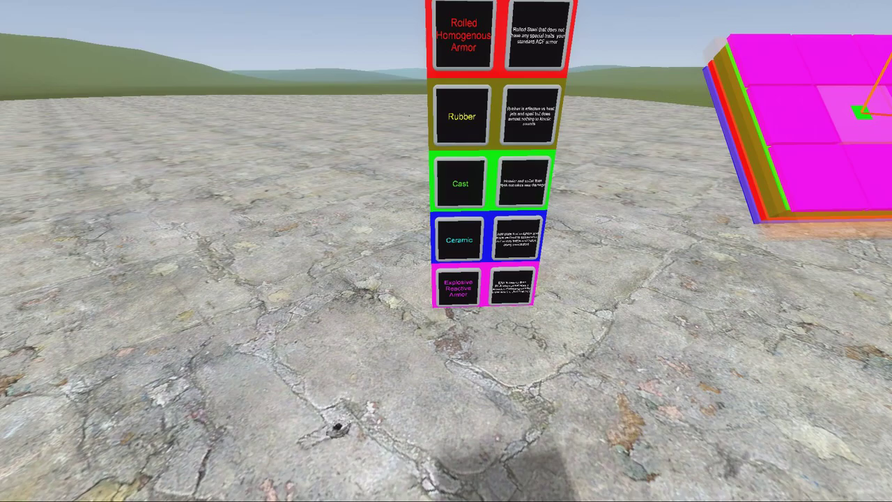
Review the Aluminum and Textolite entries in the material list of the ACF Armor Properties settings
{"action": "key", "text": "w"}
{"action": "key", "text": "q"}
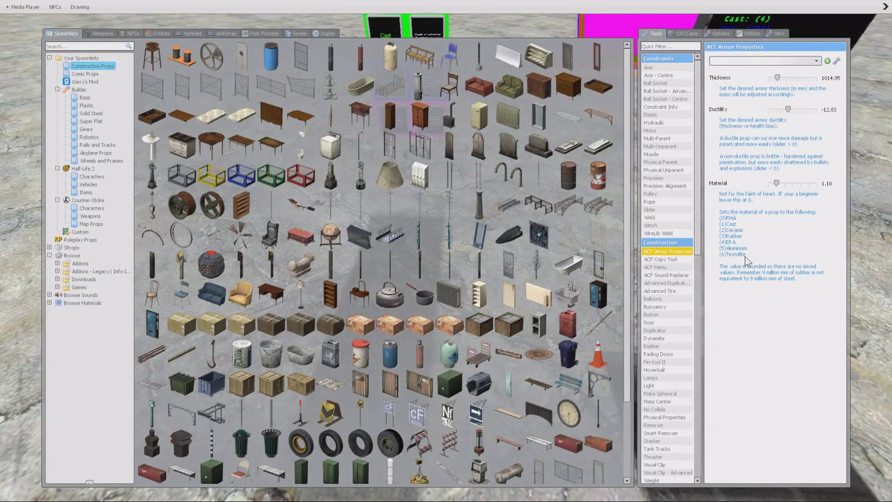
{"action": "key", "text": "w"}
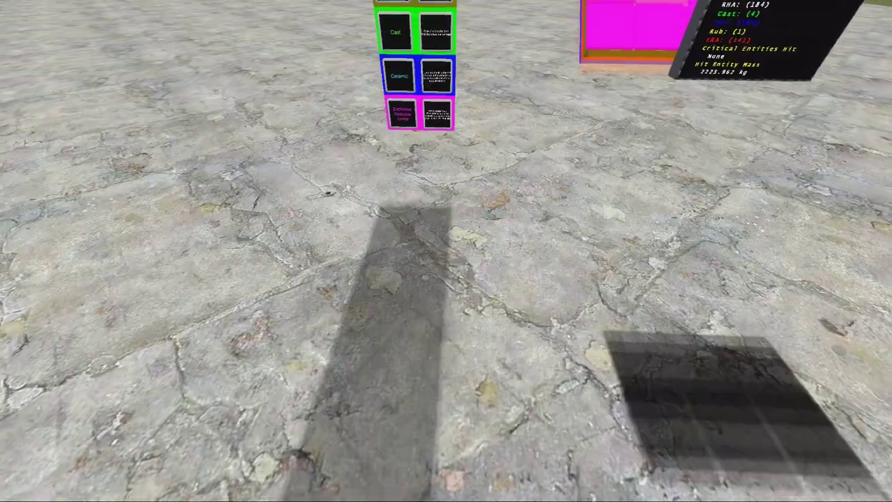
{"action": "key", "text": "q"}
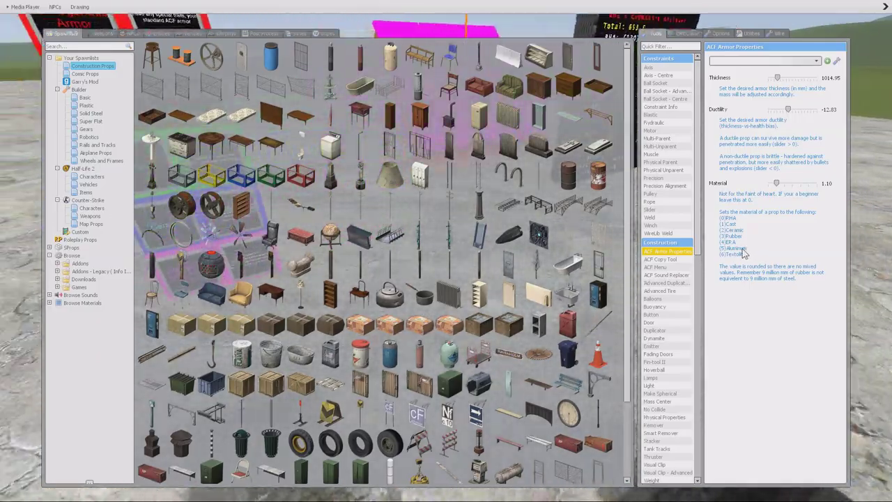
{"action": "key", "text": "q"}
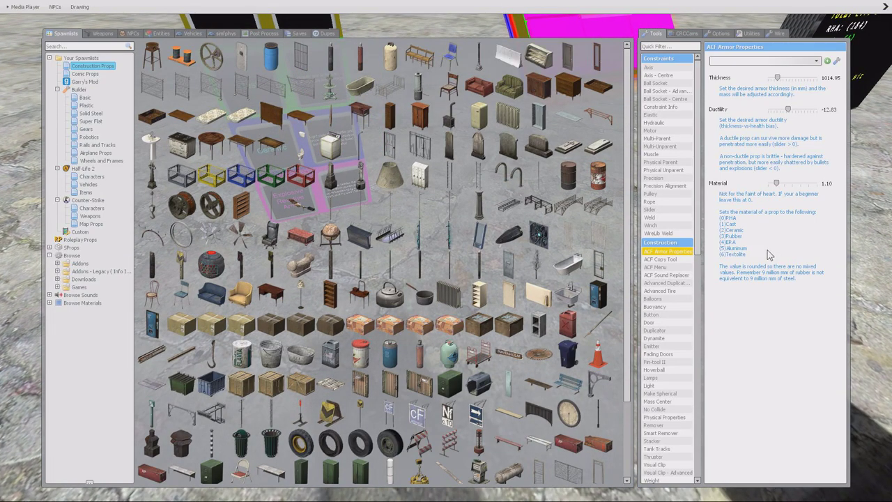
Examine the Textolite entry and the value rounding note in the material section of the ACF Armor Properties settings
{"action": "key", "text": "q"}
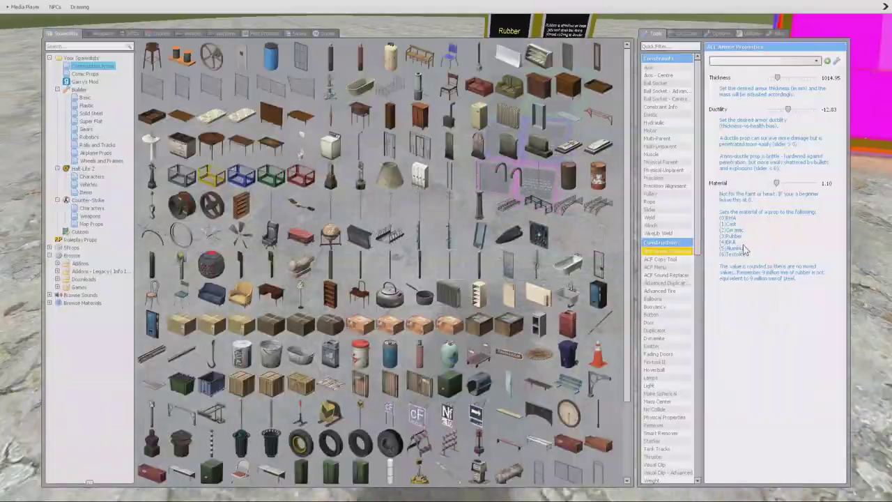
{"action": "key", "text": "a"}
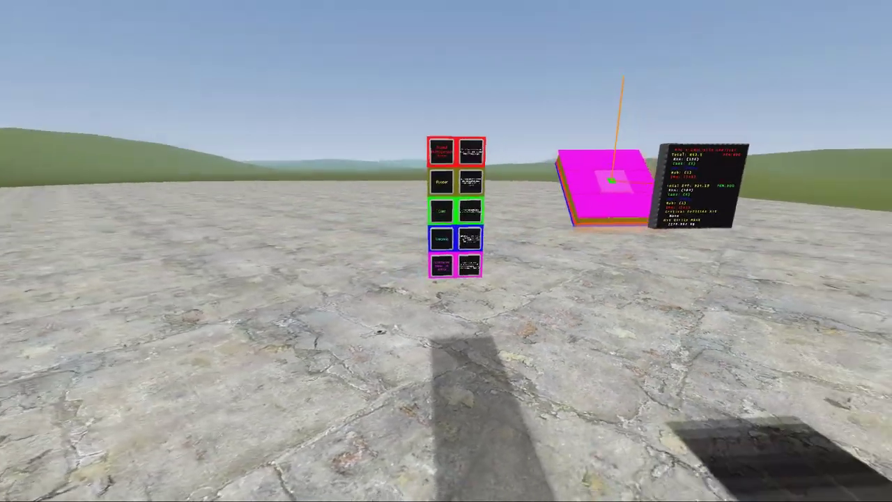
{"action": "key", "text": "w"}
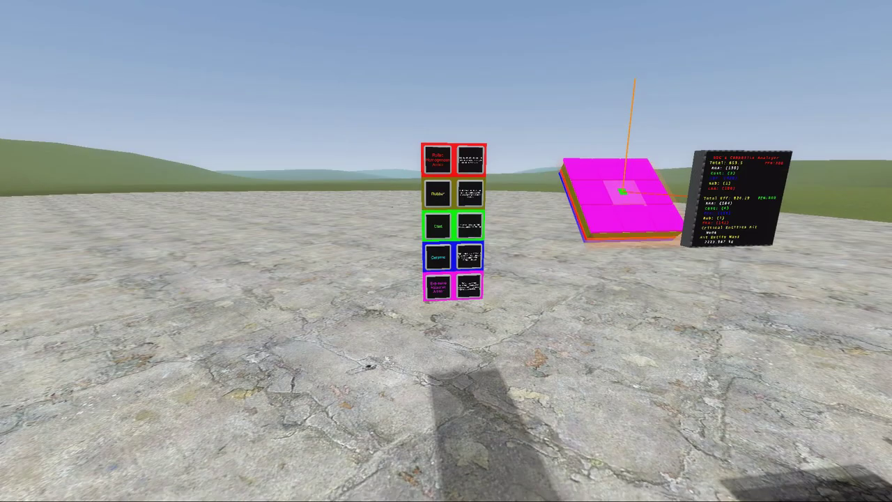
{"action": "key", "text": "q"}
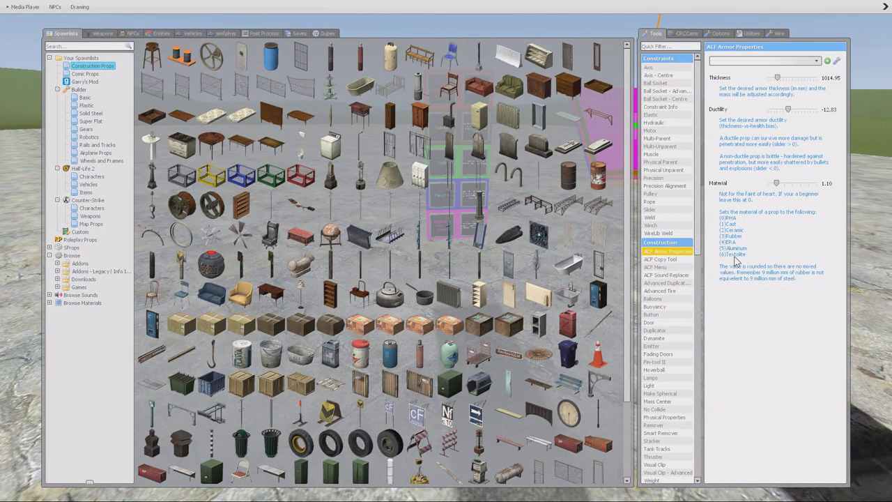
{"action": "key", "text": "w"}
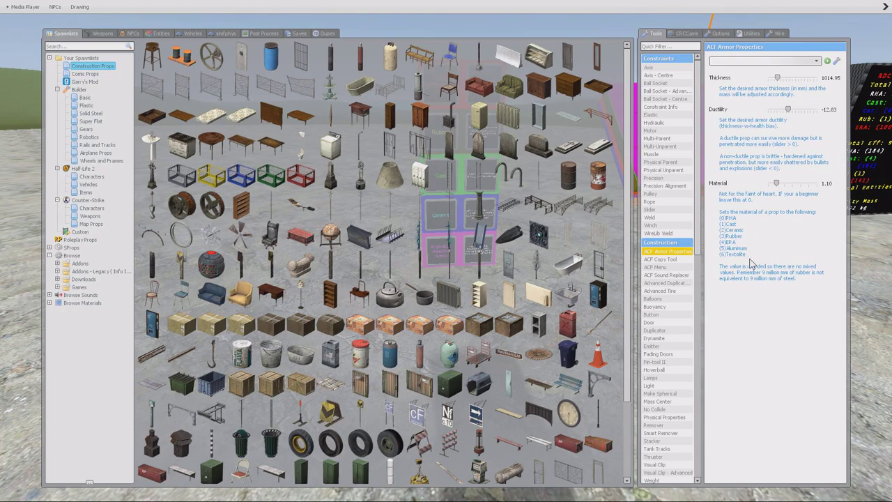
{"action": "key", "text": "s"}
{"action": "key", "text": "w"}
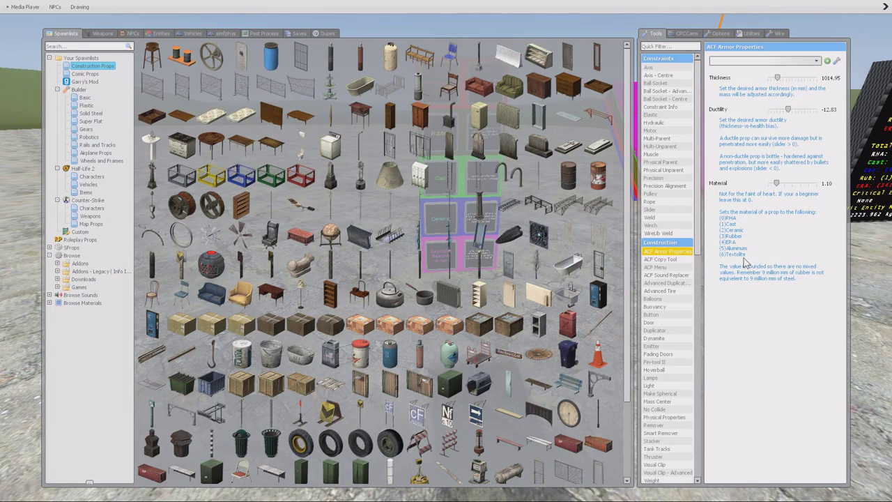
{"action": "key", "text": "q"}
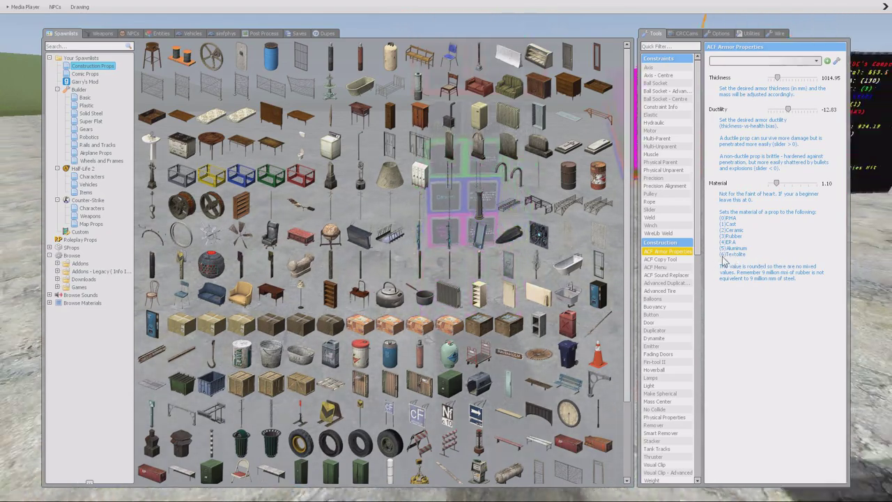
{"action": "key", "text": "w"}
{"action": "key", "text": "s"}
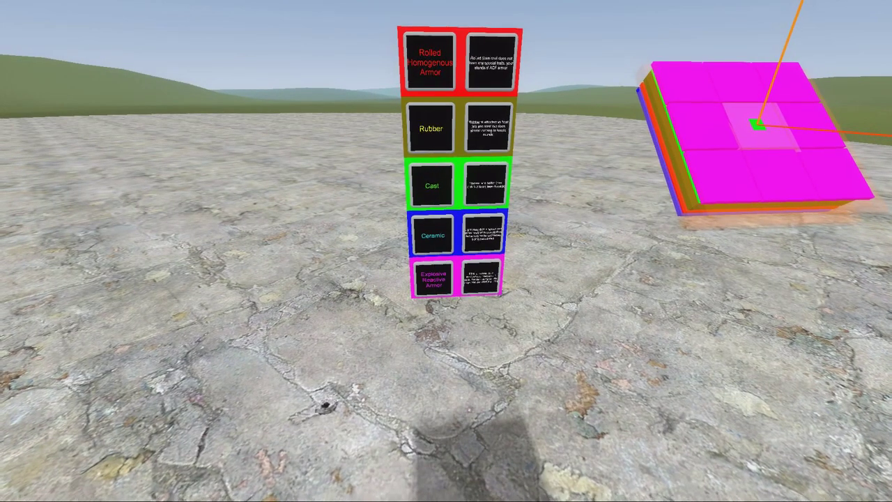
{"action": "key", "text": "q"}
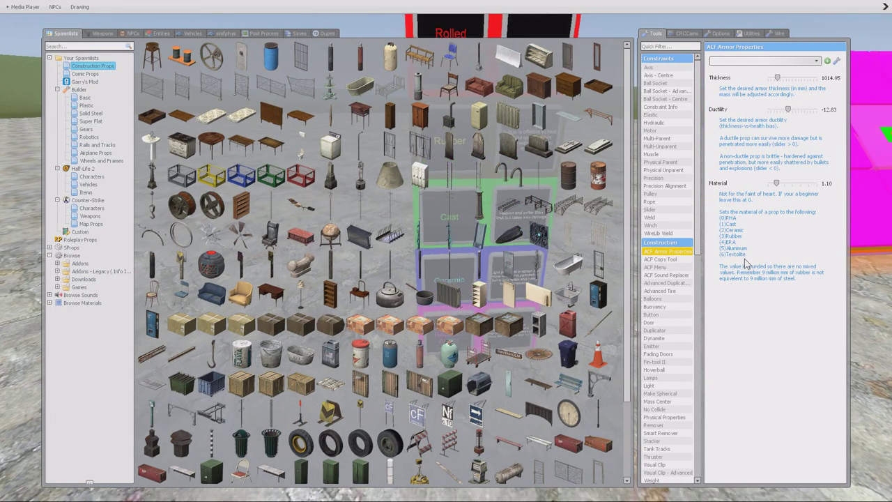
{"action": "key", "text": "q"}
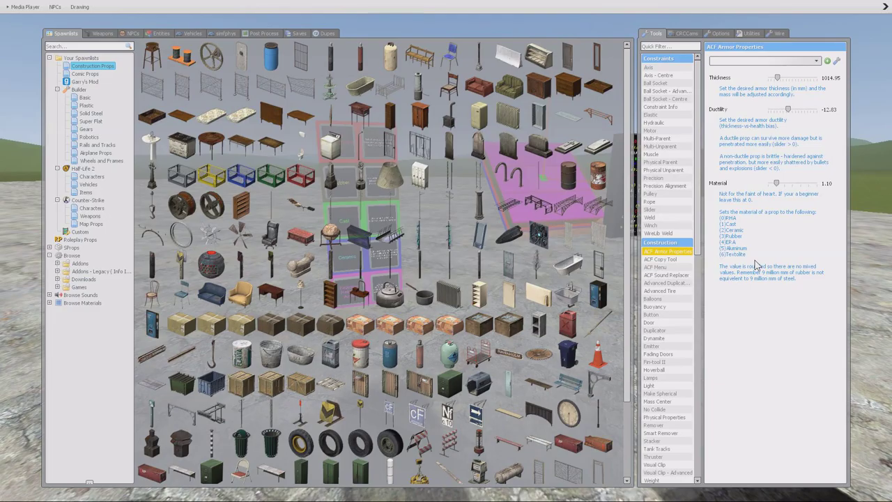
{"action": "key", "text": "q"}
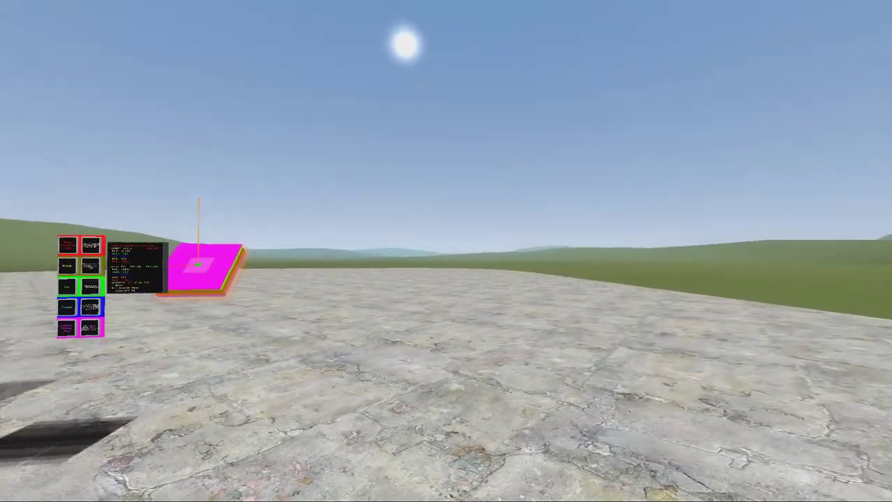
{"action": "key", "text": "a"}
{"action": "key", "text": "w"}
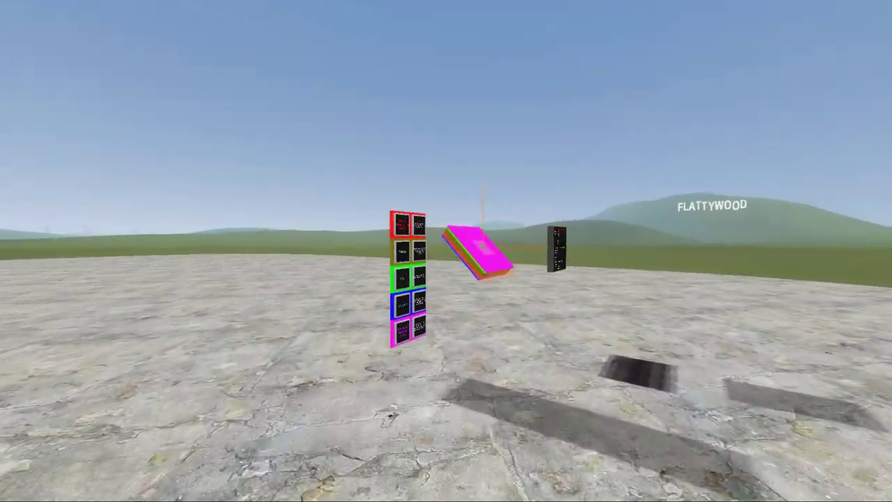
{"action": "key", "text": "a"}
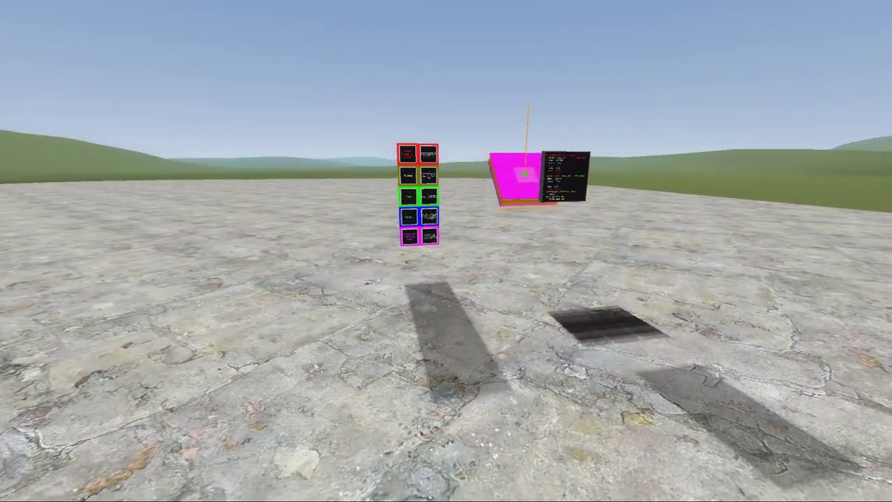
{"action": "key", "text": "w"}
{"action": "key", "text": "s"}
{"action": "key", "text": "w"}
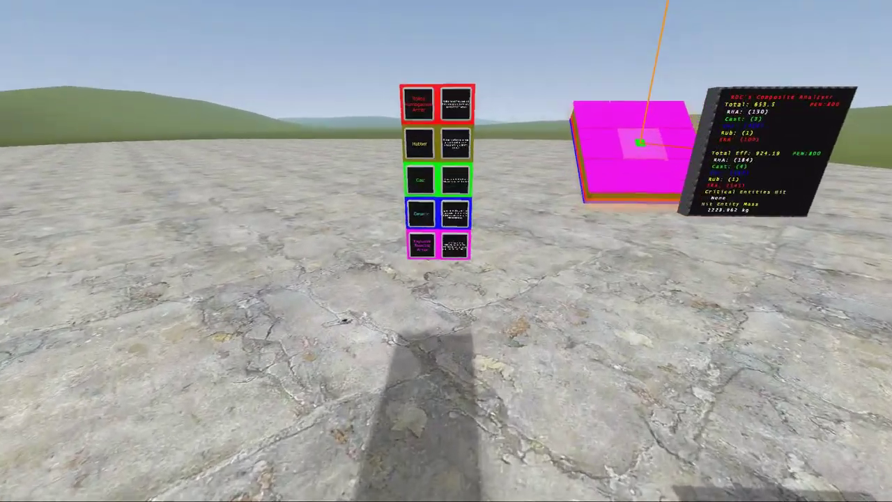
Look over the full material list, from RHA to Textolite, in the ACF Armor Properties settings again
{"action": "key", "text": "q"}
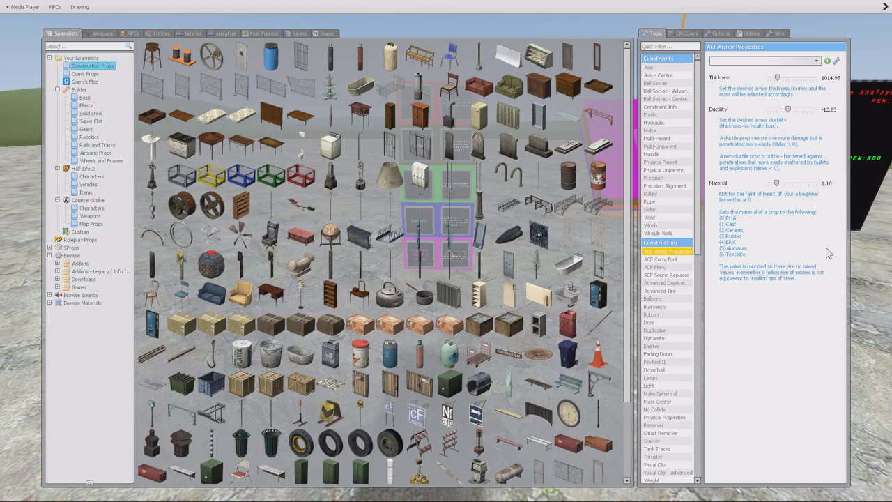
{"action": "key", "text": "w"}
{"action": "key", "text": "w"}
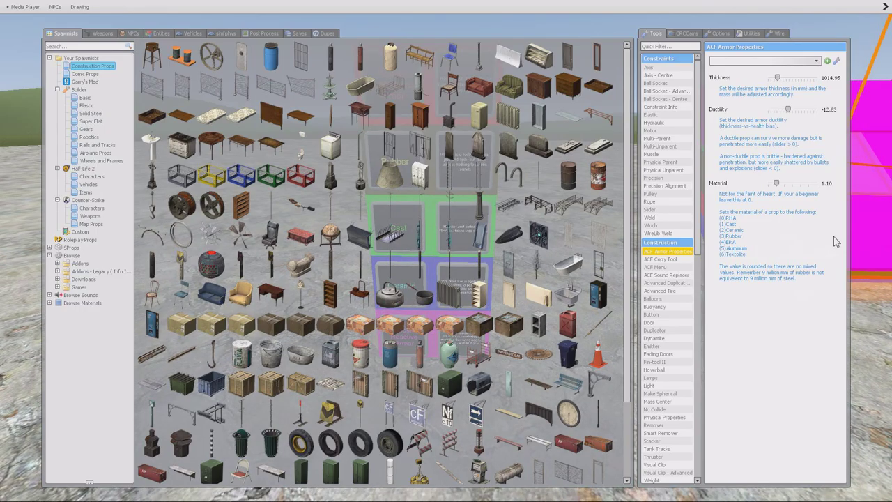
{"action": "key", "text": "s"}
{"action": "key", "text": "q"}
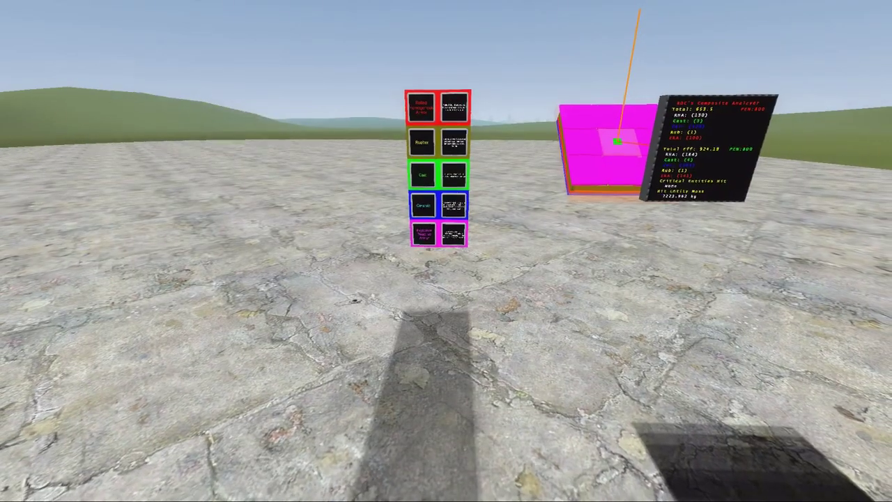
{"action": "key", "text": "w"}
{"action": "key", "text": "q"}
{"action": "key", "text": "q"}
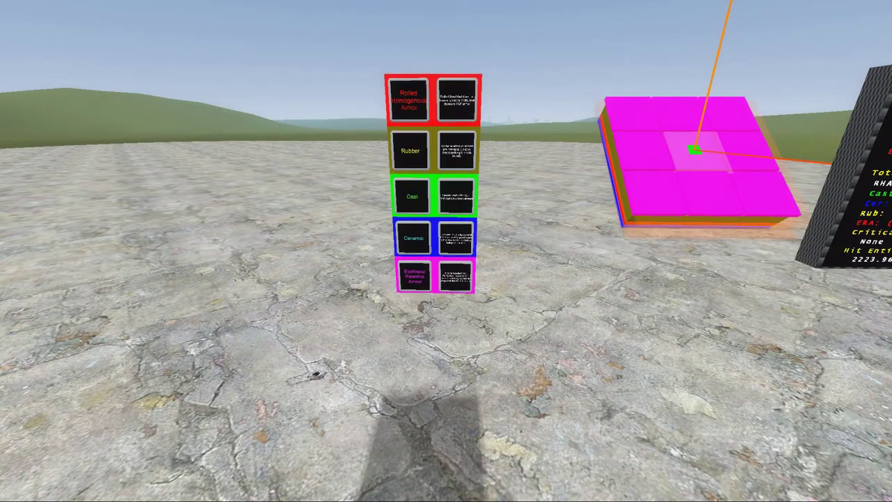
{"action": "key", "text": "w"}
{"action": "key", "text": "a"}
{"action": "key", "text": "d"}
{"action": "key", "text": "w"}
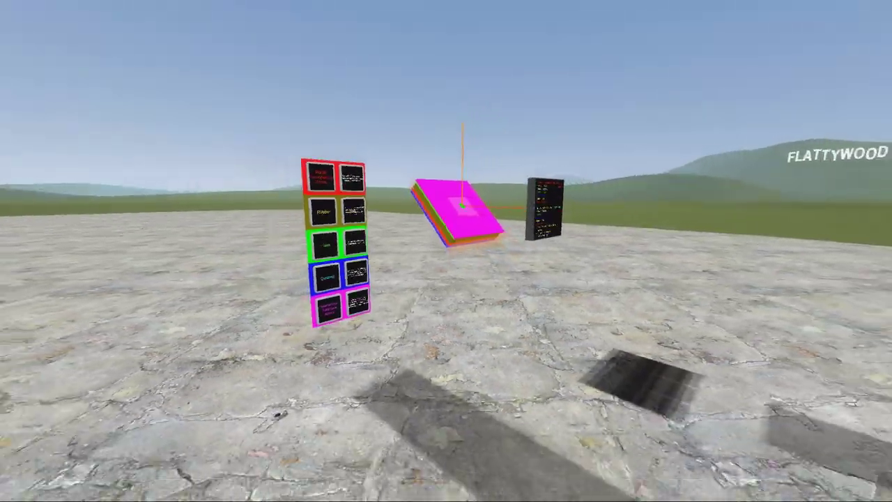
{"action": "key", "text": "s"}
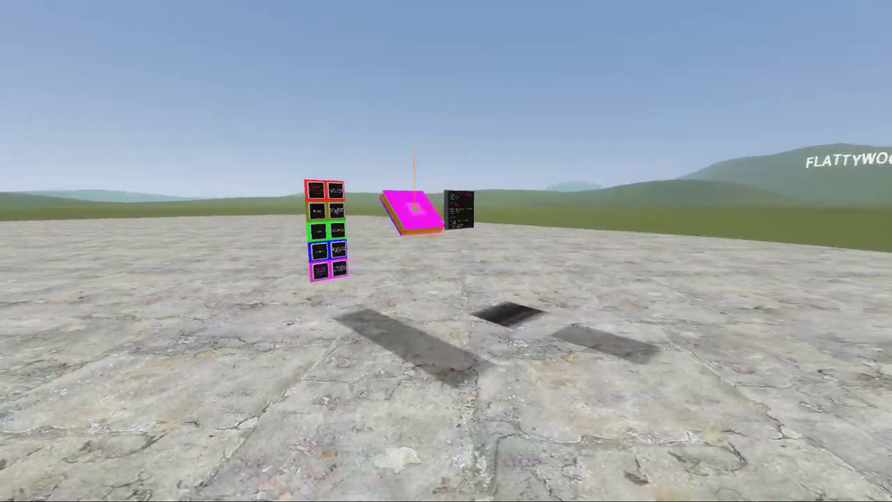
{"action": "key", "text": "d"}
{"action": "key", "text": "q"}
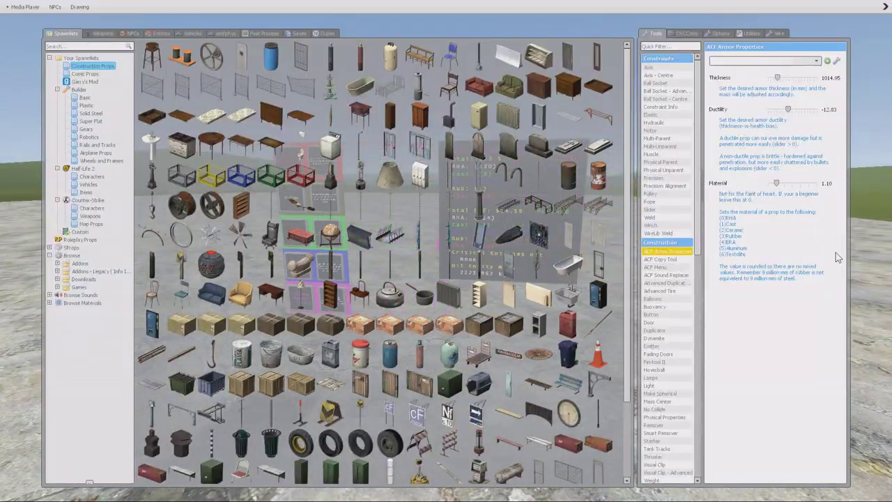
{"action": "key", "text": "d"}
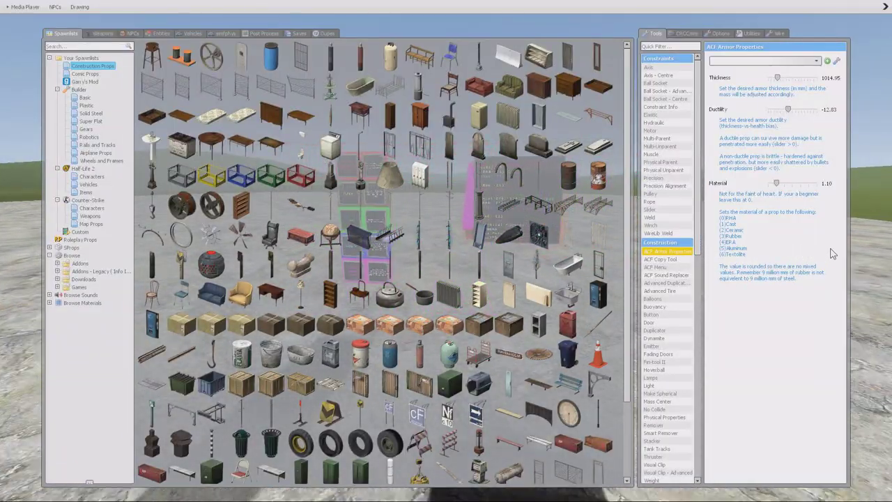
{"action": "key", "text": "a"}
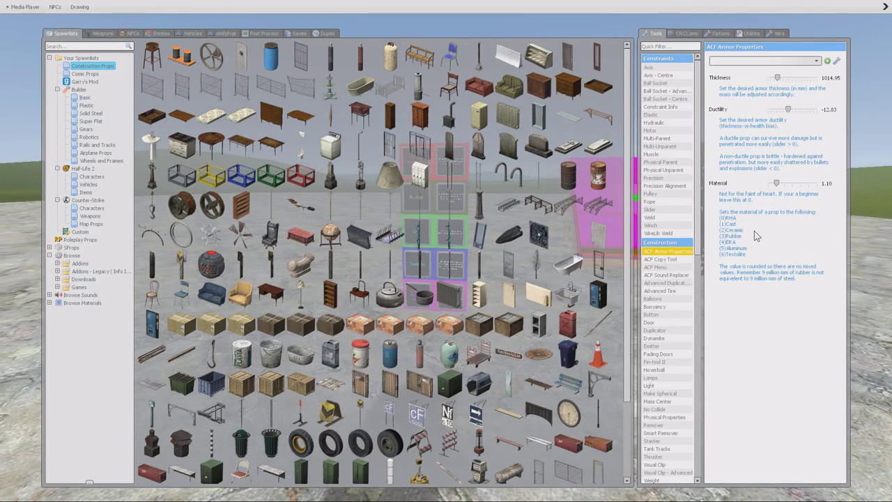
{"action": "key", "text": "w"}
{"action": "key", "text": "q"}
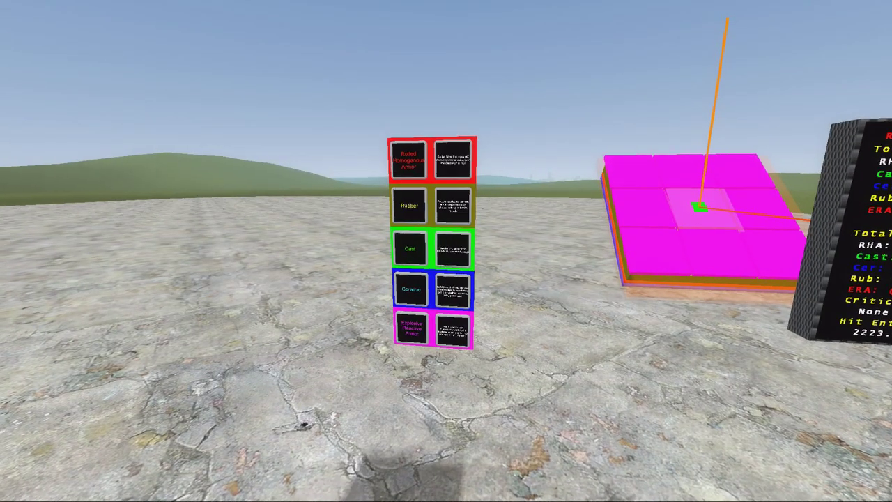
Read the total, effective and per-material armor values on the composite analyzer screen up close
{"action": "key", "text": "s"}
{"action": "key", "text": "d"}
{"action": "key", "text": "w"}
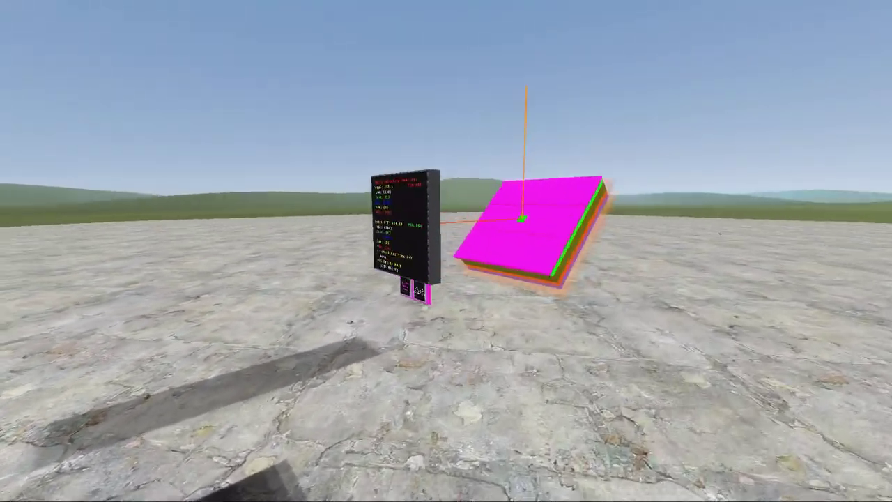
{"action": "key", "text": "a"}
{"action": "key", "text": "a"}
{"action": "key", "text": "s"}
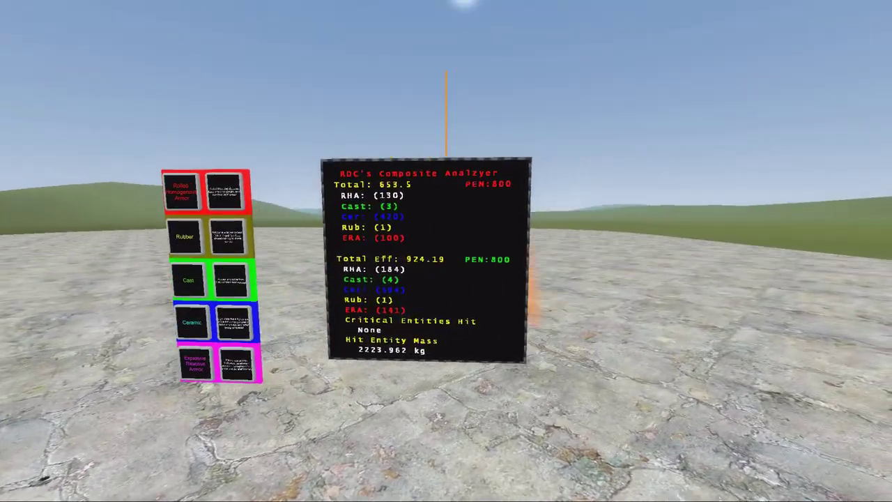
{"action": "key", "text": "d"}
{"action": "key", "text": "w"}
{"action": "key", "text": "w"}
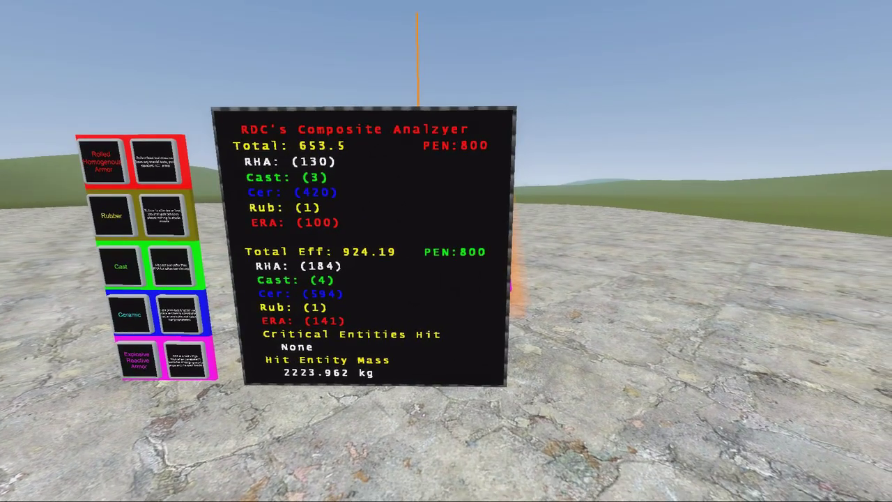
{"action": "key", "text": "a"}
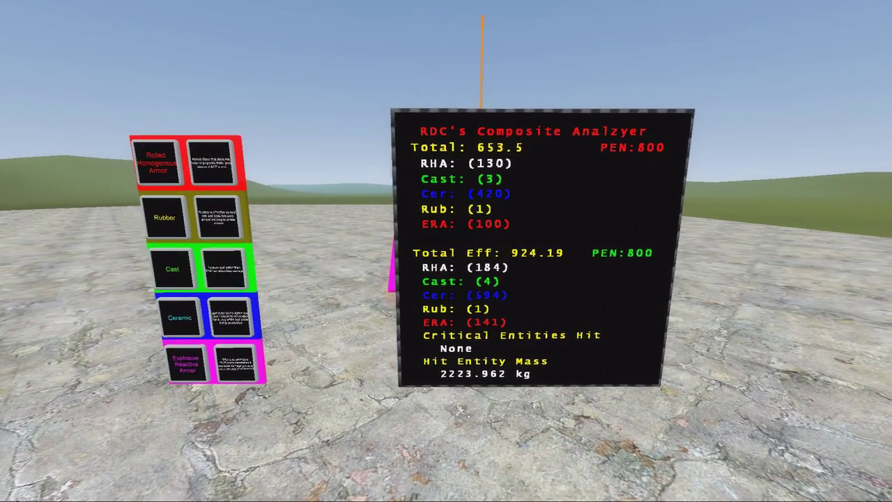
{"action": "key", "text": "d"}
{"action": "key", "text": "d"}
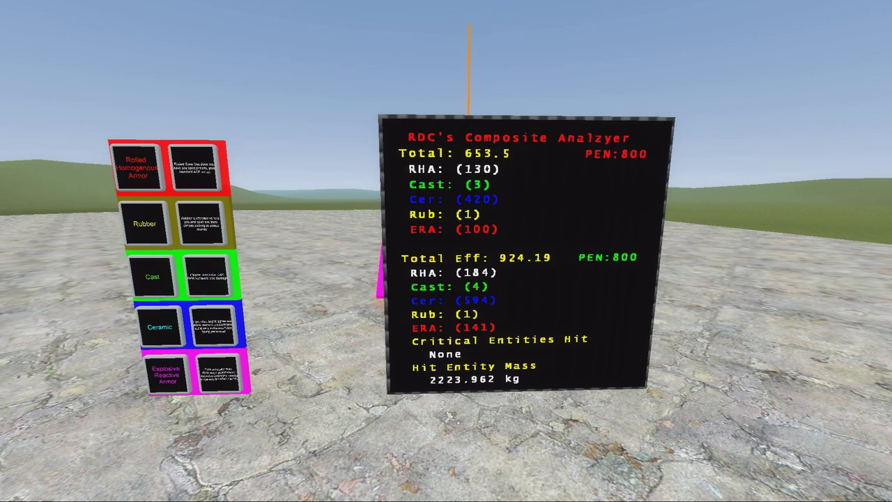
Grab the composite analyzer with the physics gun and carry it over to aim at the armor type board
{"action": "scroll", "coordinate": [446, 251], "scroll_direction": "down", "scroll_amount": 3}
{"action": "left_click", "coordinate": [446, 251]}
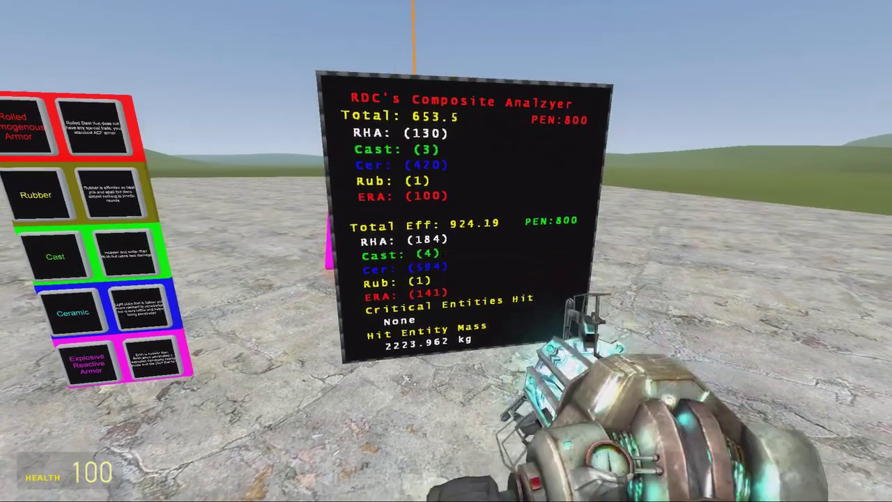
{"action": "right_click", "coordinate": [446, 251]}
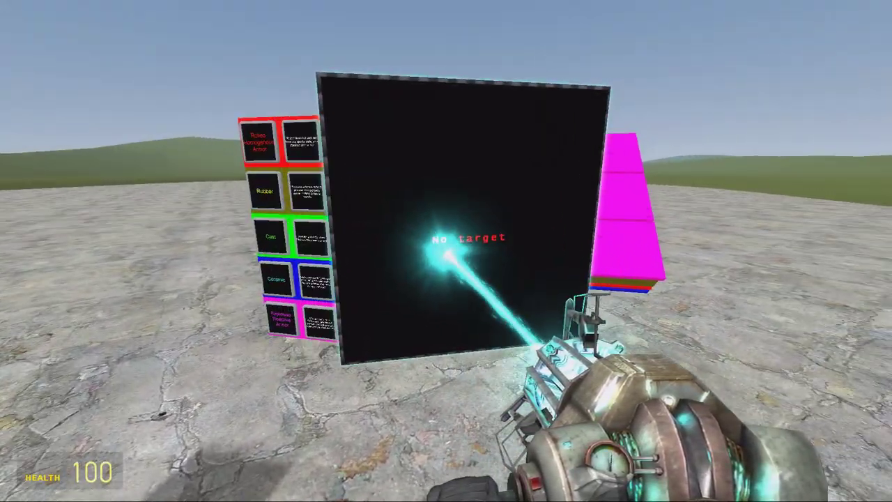
{"action": "key", "text": "a"}
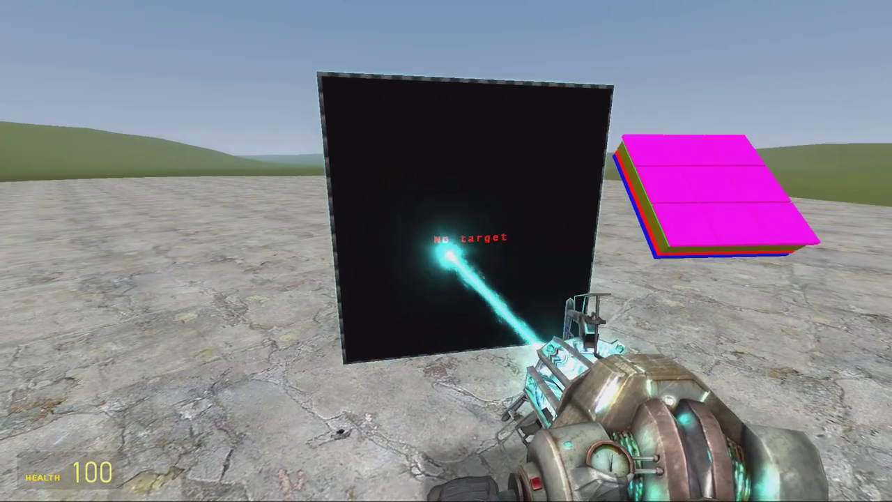
{"action": "key", "text": "w"}
{"action": "key", "text": "s"}
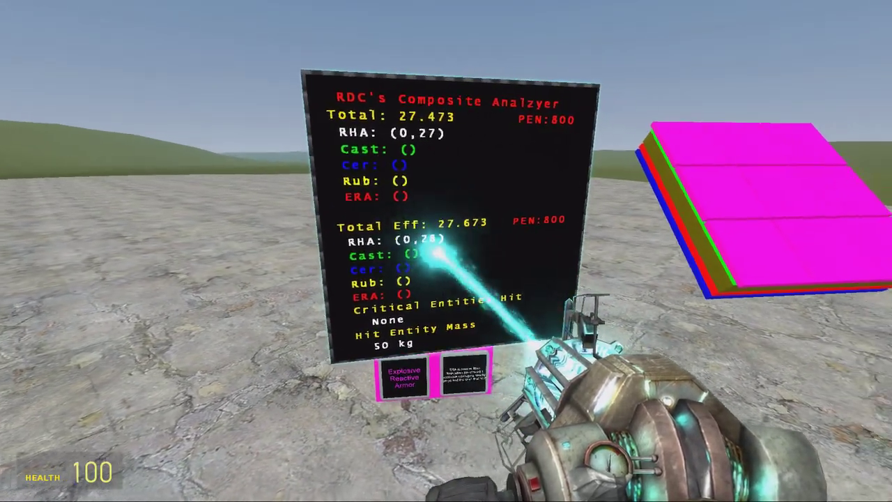
Move the held composite analyzer away from the board and aim it at the layered composite block
{"action": "key", "text": "s"}
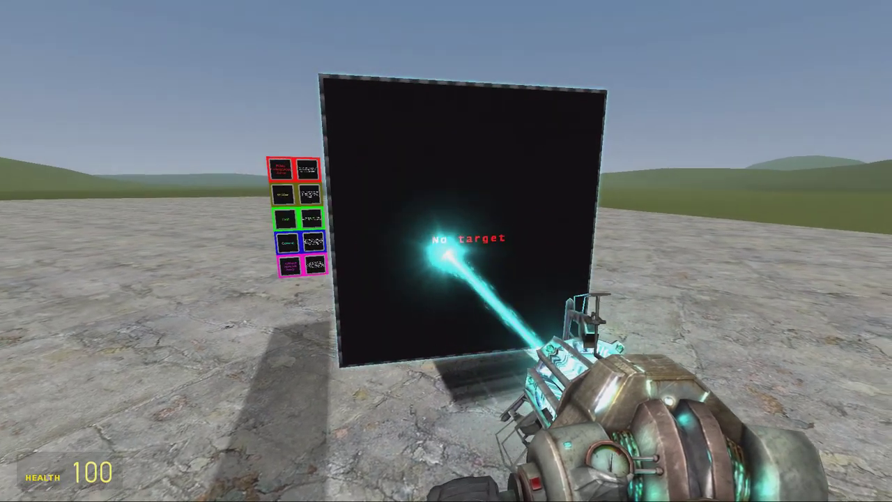
{"action": "key", "text": "w"}
{"action": "key", "text": "d"}
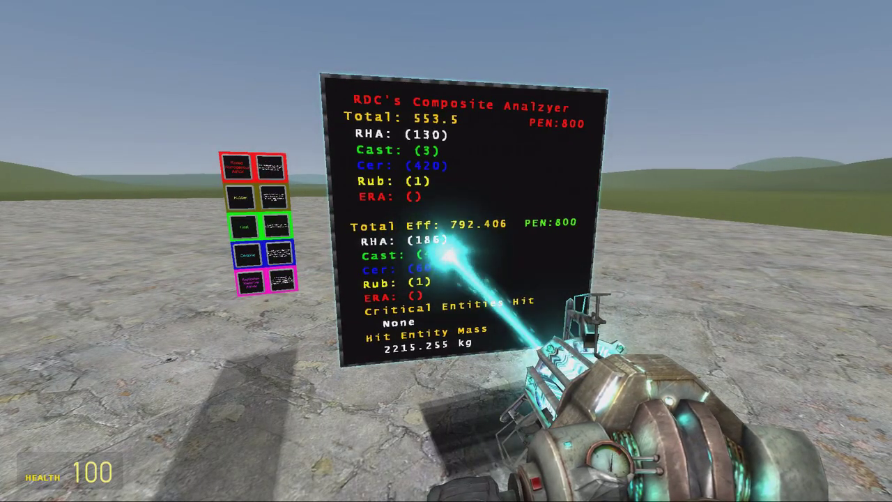
Shift the composite analyzer with the physics gun so its beam passes through the explosive reactive armor and every layer of the composite block
{"action": "key", "text": "s"}
{"action": "key", "text": "d"}
{"action": "key", "text": "w"}
{"action": "key", "text": "a"}
{"action": "key", "text": "s"}
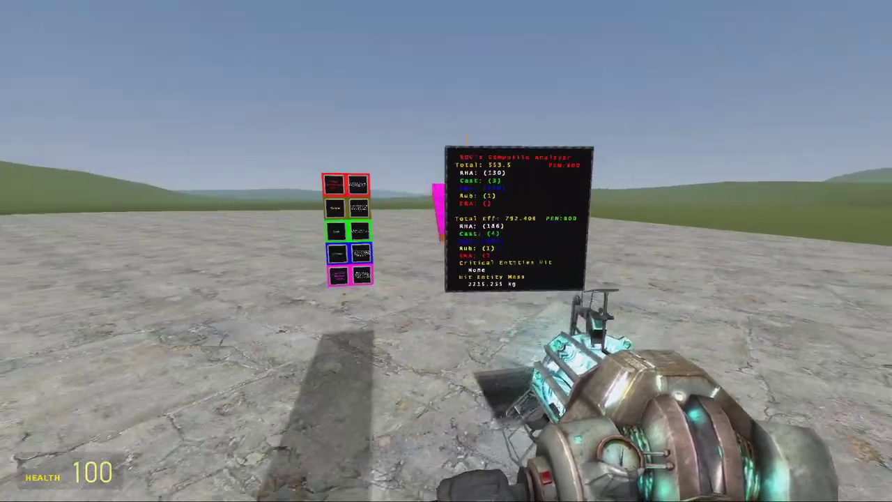
{"action": "key", "text": "w"}
{"action": "key", "text": "d"}
{"action": "left_click", "coordinate": [446, 251]}
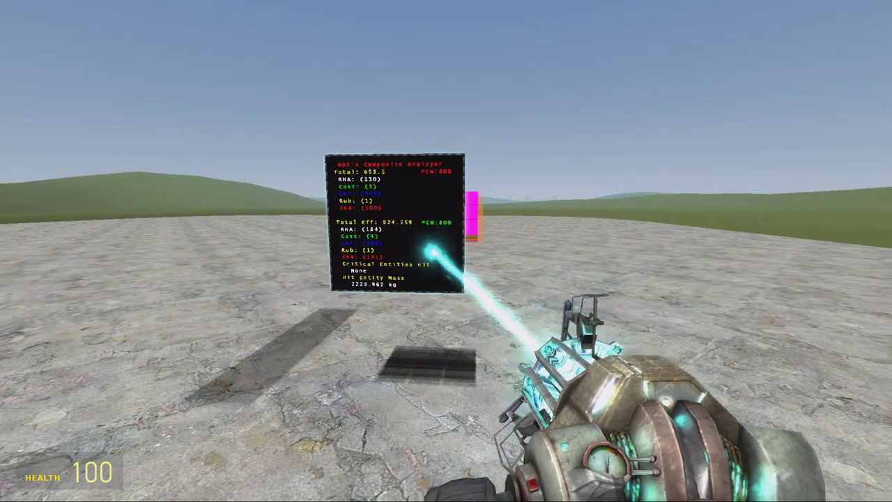
{"action": "key", "text": "d"}
{"action": "key", "text": "s"}
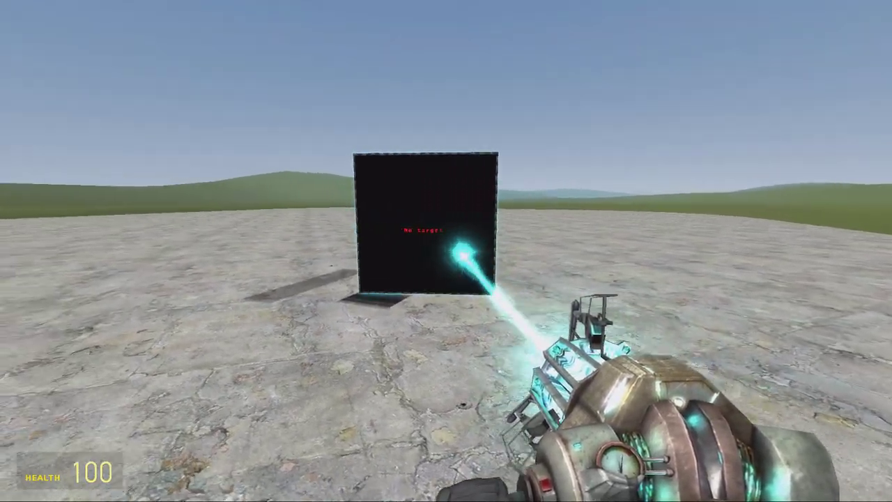
{"action": "left_click_drag", "start_coordinate": [446, 251], "coordinate": [446, 251]}
{"action": "key", "text": "w"}
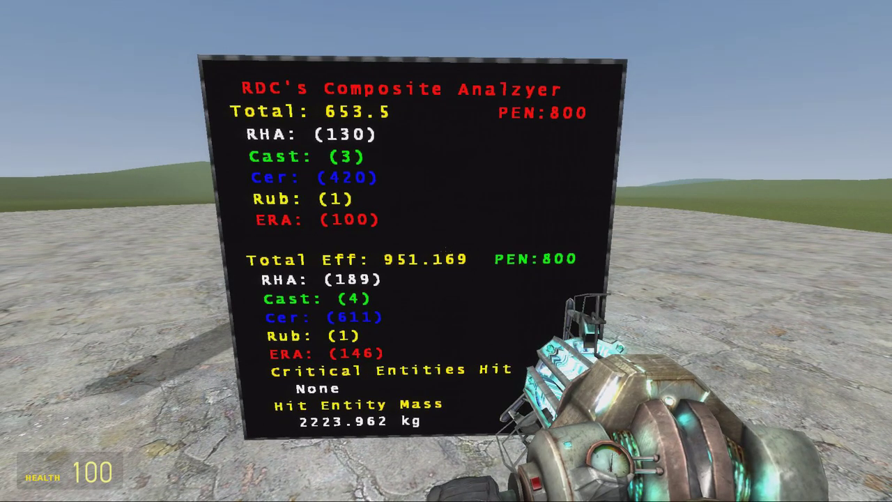
Read the total, effective and per-material armor values for the sloped composite block on the analyzer screen
{"action": "key", "text": "s"}
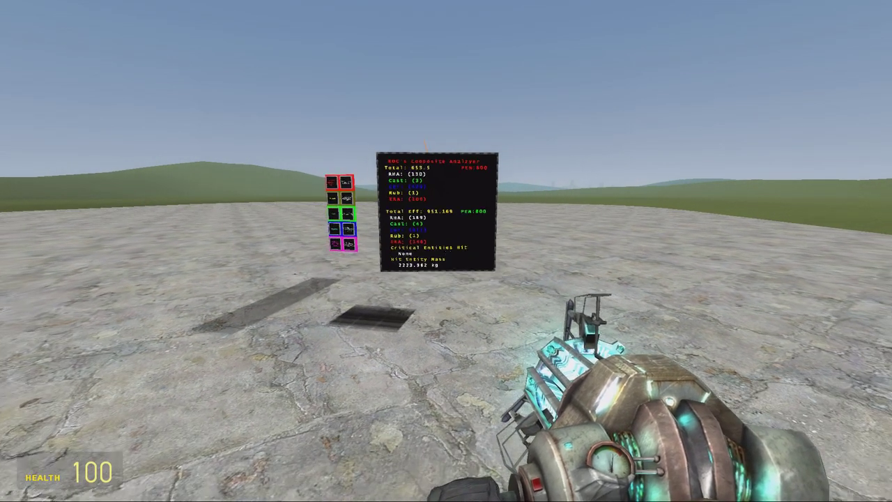
{"action": "key", "text": "w"}
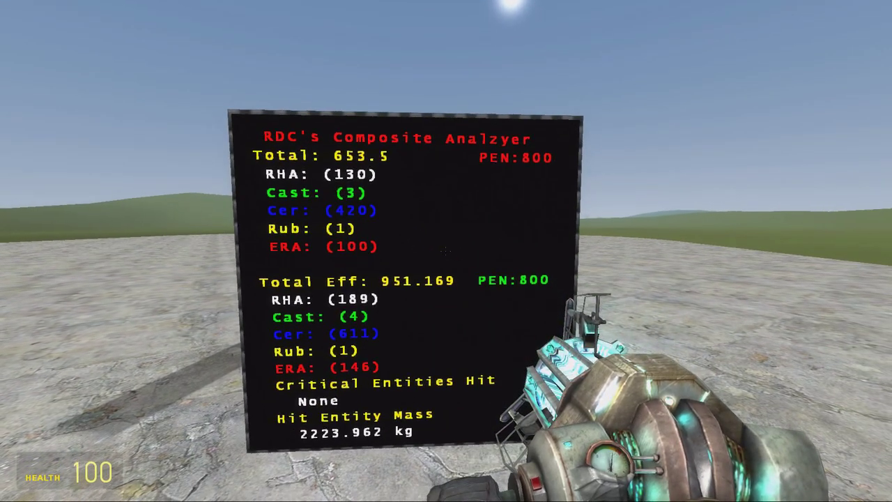
{"action": "key", "text": "s"}
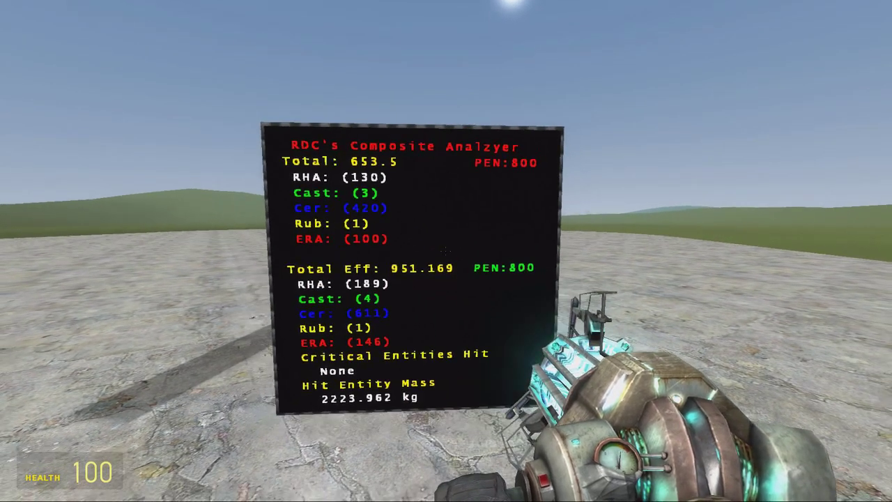
{"action": "key", "text": "w"}
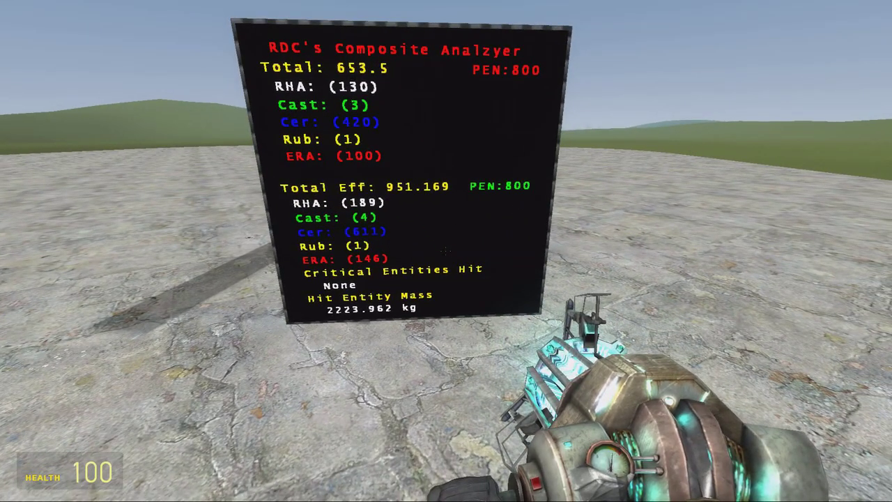
Raise the composite analyzer above the sloped block, tilt it down to face the armor squarely, freeze it and check its readings
{"action": "left_click_drag", "start_coordinate": [445, 251], "coordinate": [446, 251]}
{"action": "right_click", "coordinate": [446, 251]}
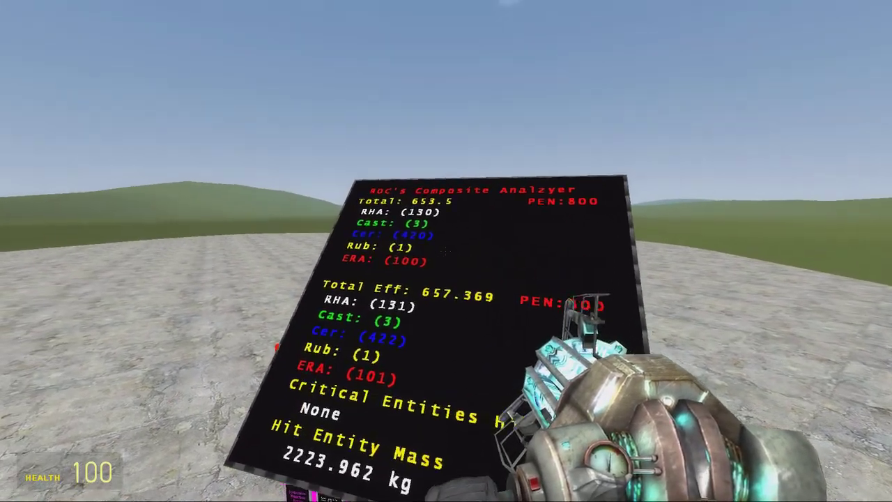
{"action": "key", "text": "s"}
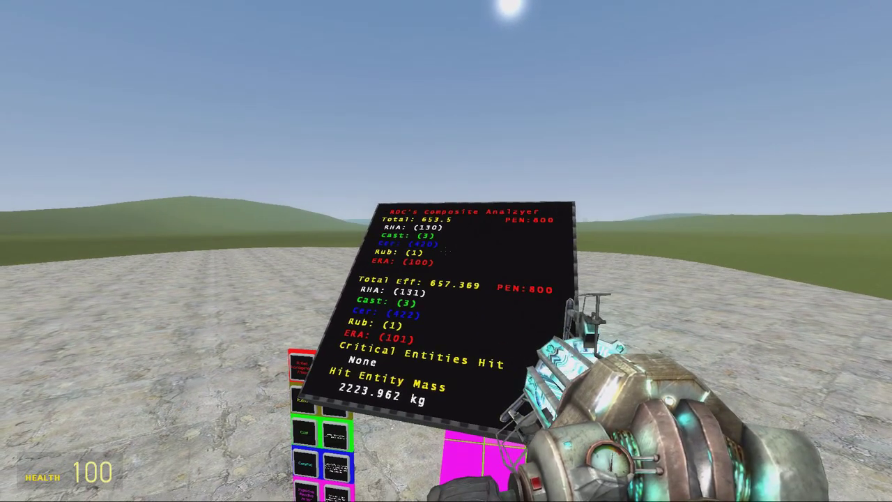
{"action": "key", "text": "w"}
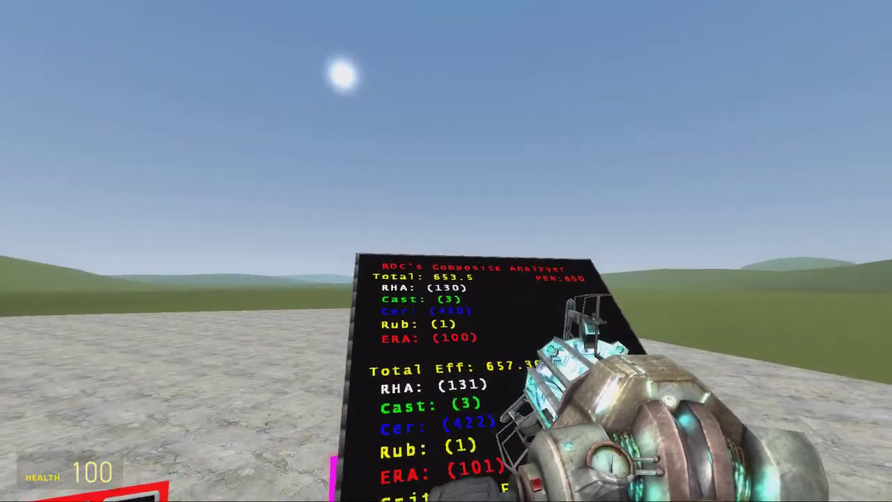
{"action": "key", "text": "s"}
{"action": "key", "text": "w"}
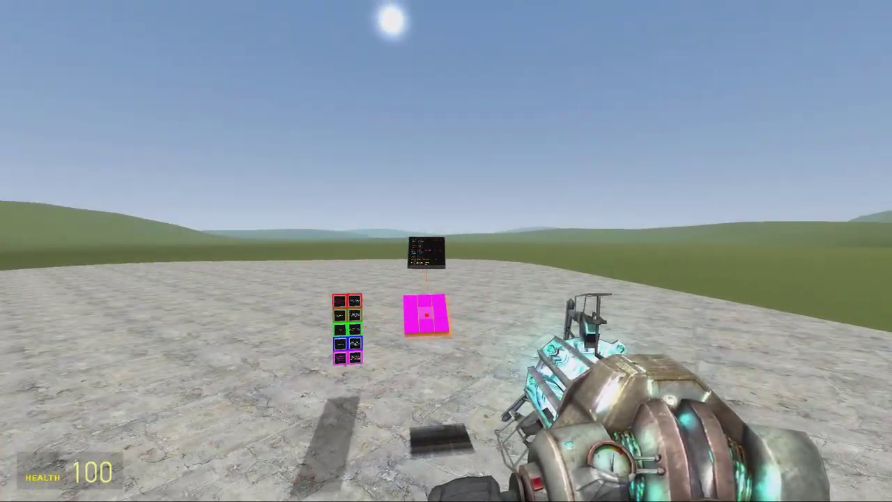
Place the composite analyzer low in front of the block, aimed upward at the sloped face, and check the beam angle and effective armor values
{"action": "mouse_move", "coordinate": [445, 251]}
{"action": "left_mouse_down"}
{"action": "mouse_move", "coordinate": [446, 286]}
{"action": "mouse_move", "coordinate": [446, 251]}
{"action": "mouse_move", "coordinate": [431, 268]}
{"action": "mouse_move", "coordinate": [446, 252]}
{"action": "left_mouse_up"}
{"action": "key", "text": "w"}
{"action": "key", "text": "d"}
{"action": "key", "text": "w"}
{"action": "key", "text": "s"}
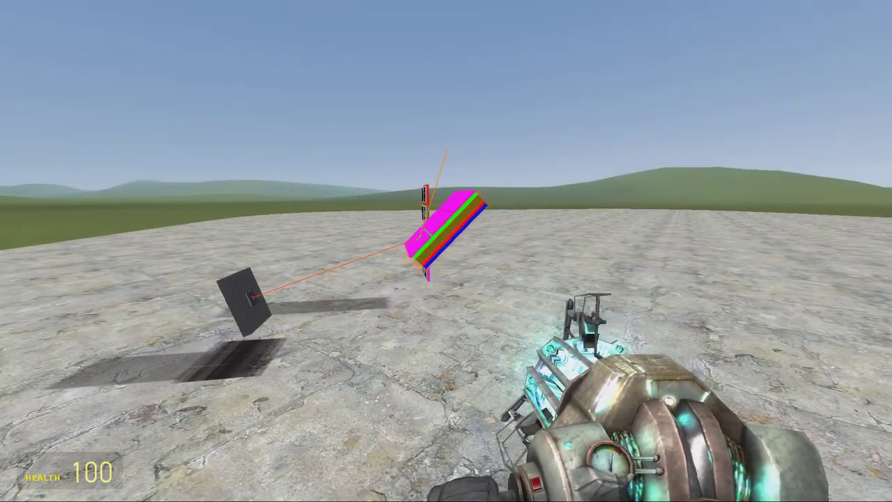
{"action": "key", "text": "a"}
{"action": "key", "text": "w"}
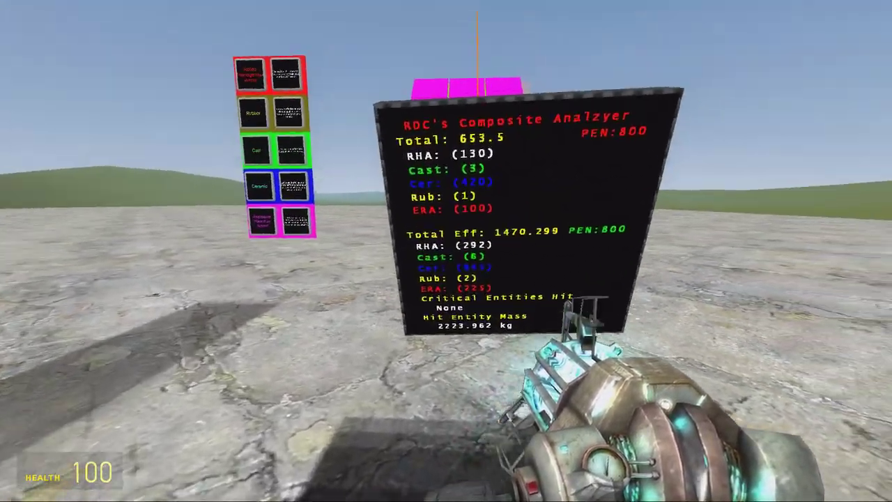
{"action": "key", "text": "w"}
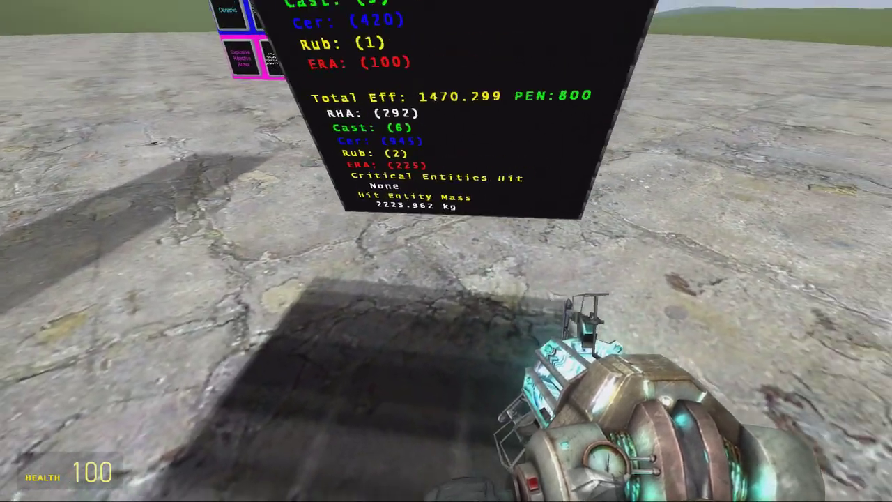
Straighten the composite analyzer so its beam runs level into the sloped block, and inspect the beam and armor layers from the side
{"action": "key", "text": "s"}
{"action": "left_click", "coordinate": [446, 251]}
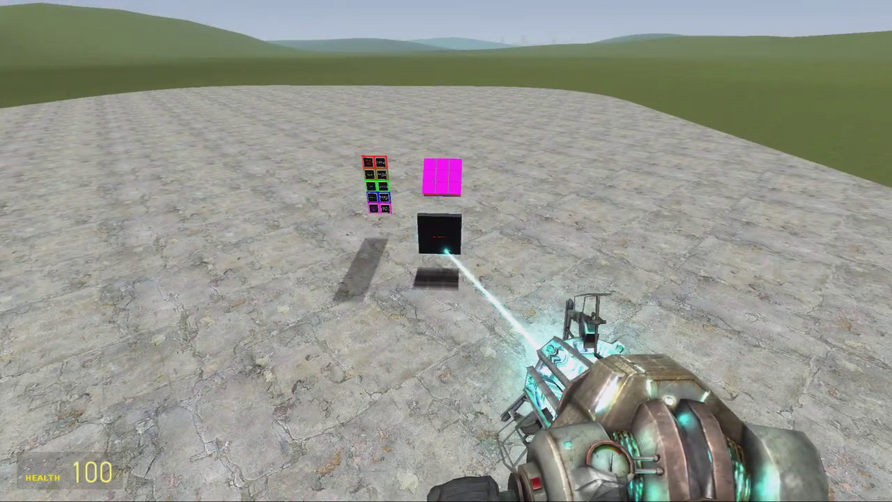
{"action": "key", "text": "w"}
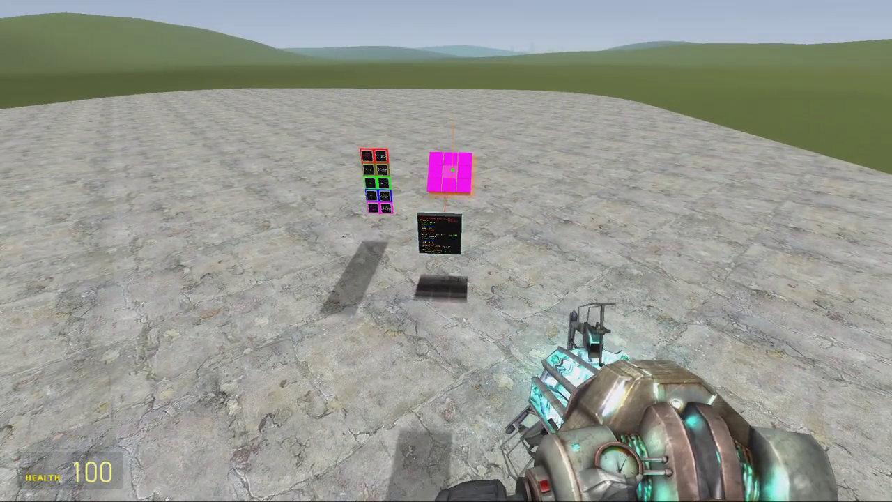
{"action": "key", "text": "w"}
{"action": "key", "text": "d"}
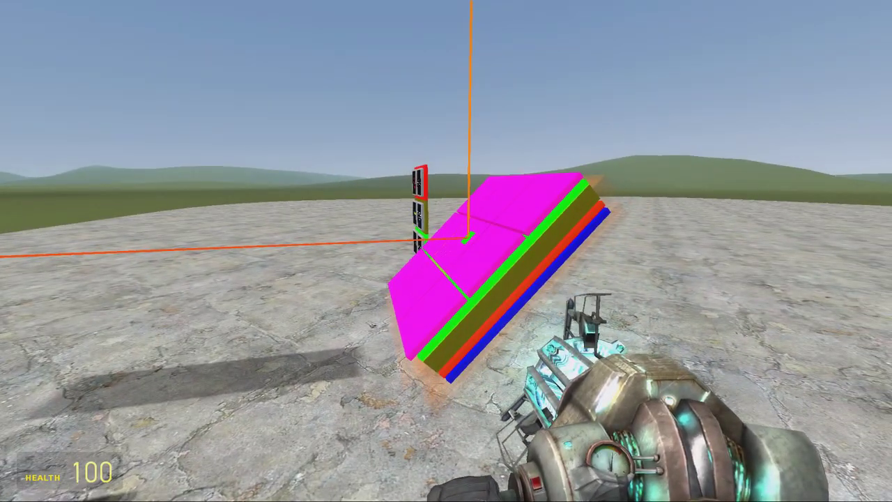
{"action": "key", "text": "s"}
{"action": "key", "text": "w"}
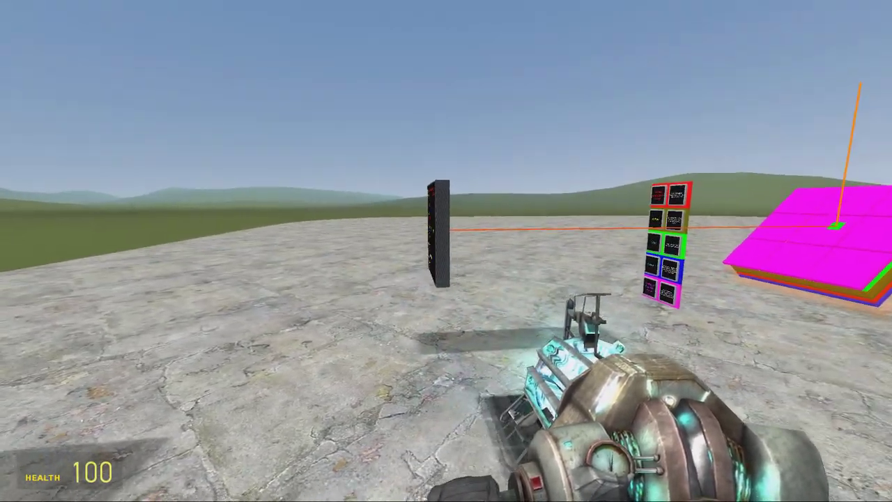
{"action": "left_click_drag", "start_coordinate": [446, 251], "coordinate": [446, 251]}
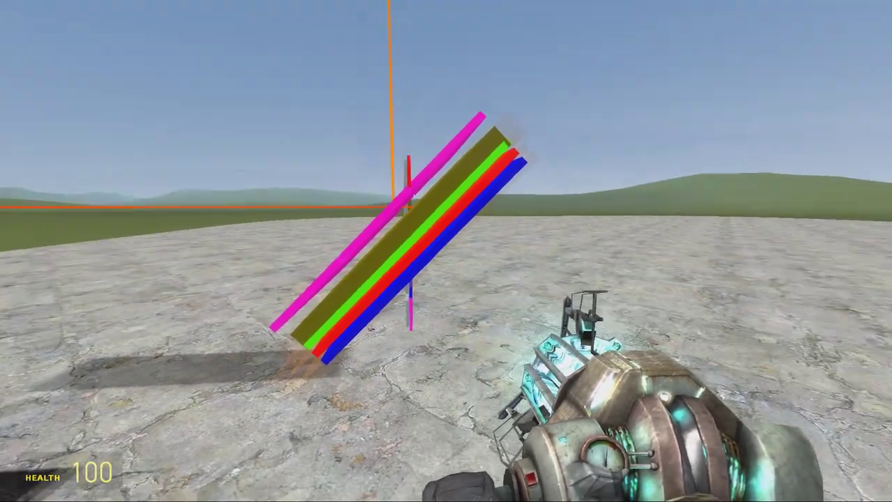
{"action": "key", "text": "s"}
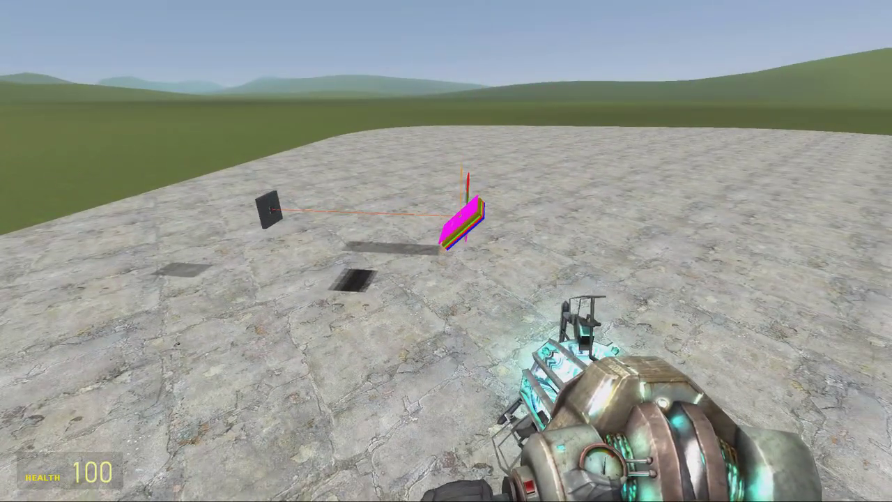
{"action": "key", "text": "w"}
{"action": "key", "text": "s"}
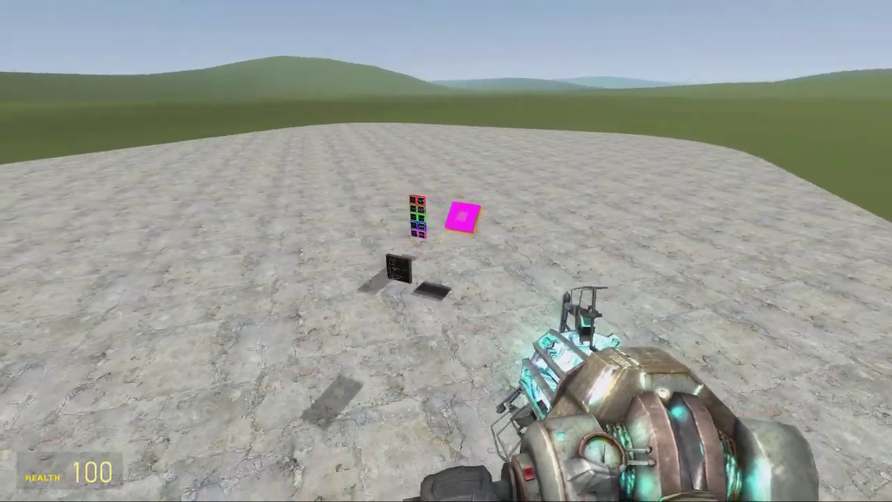
{"action": "key", "text": "w"}
{"action": "key", "text": "d"}
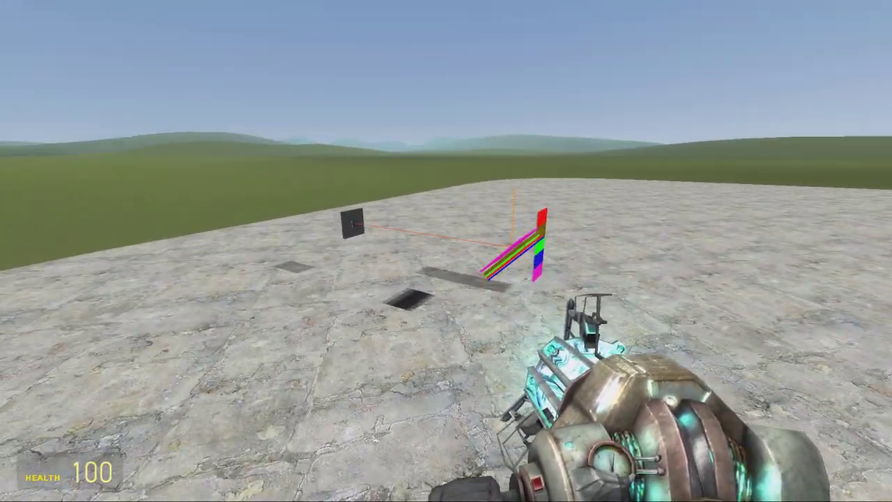
{"action": "key", "text": "s"}
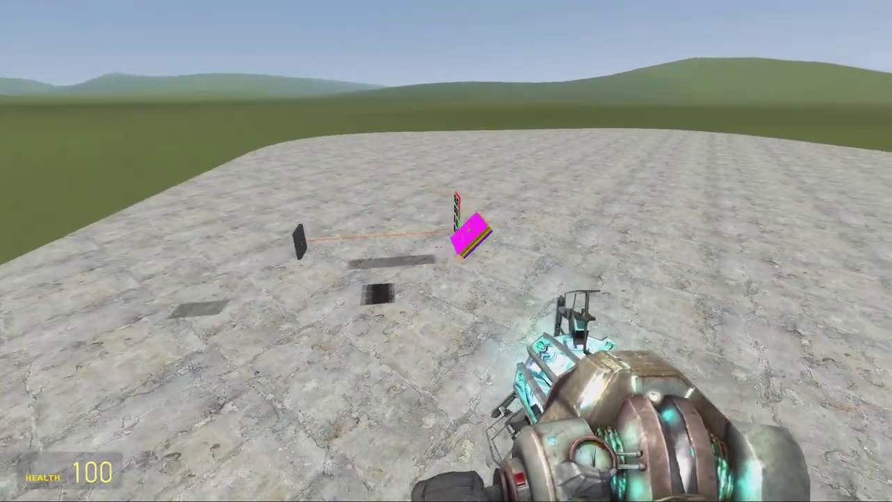
{"action": "key", "text": "w"}
{"action": "key", "text": "a"}
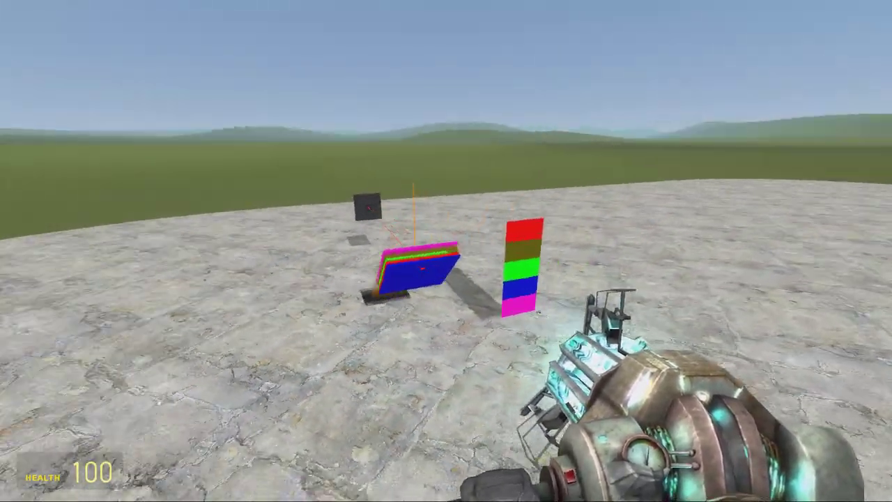
{"action": "key", "text": "a"}
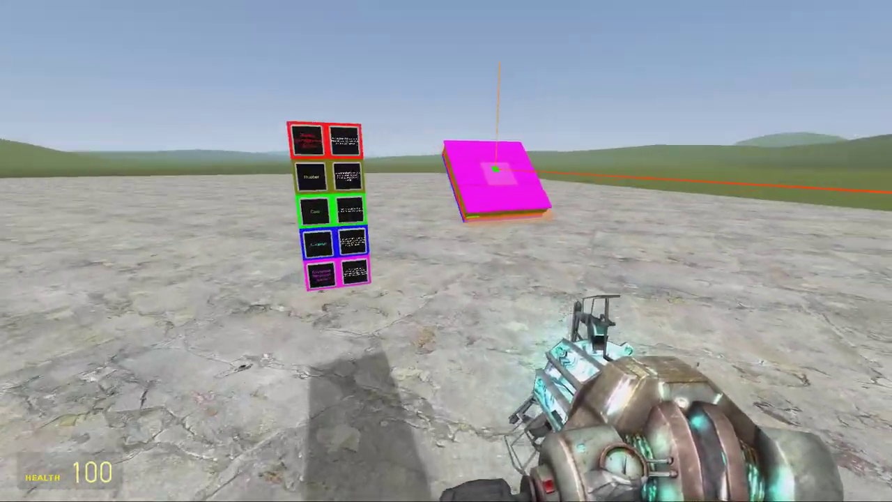
{"action": "key", "text": "w"}
{"action": "key", "text": "a"}
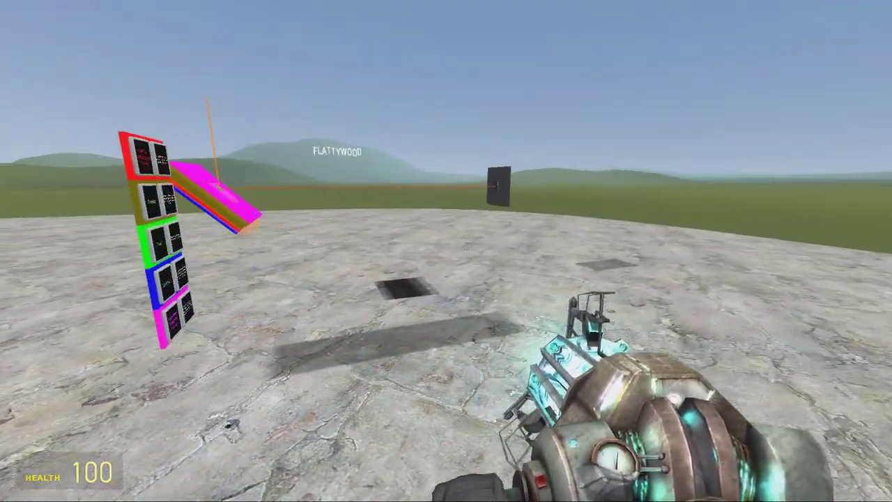
{"action": "key", "text": "d"}
{"action": "key", "text": "s"}
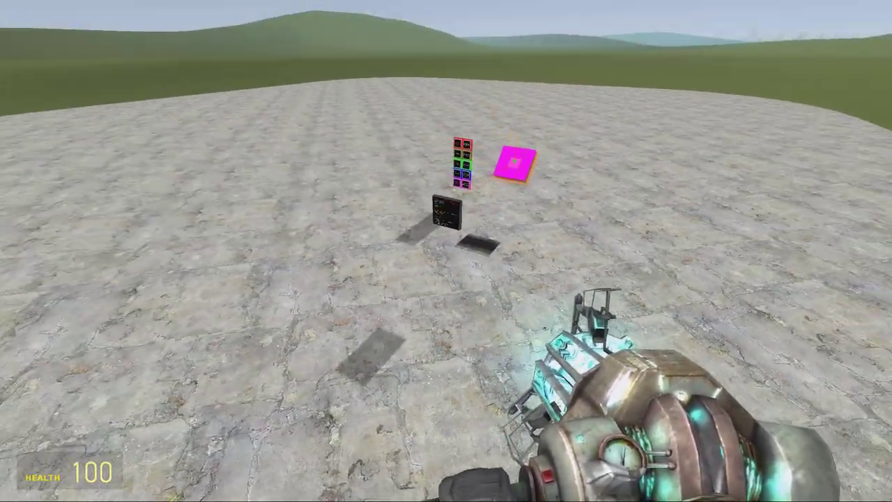
{"action": "key", "text": "w"}
{"action": "key", "text": "a"}
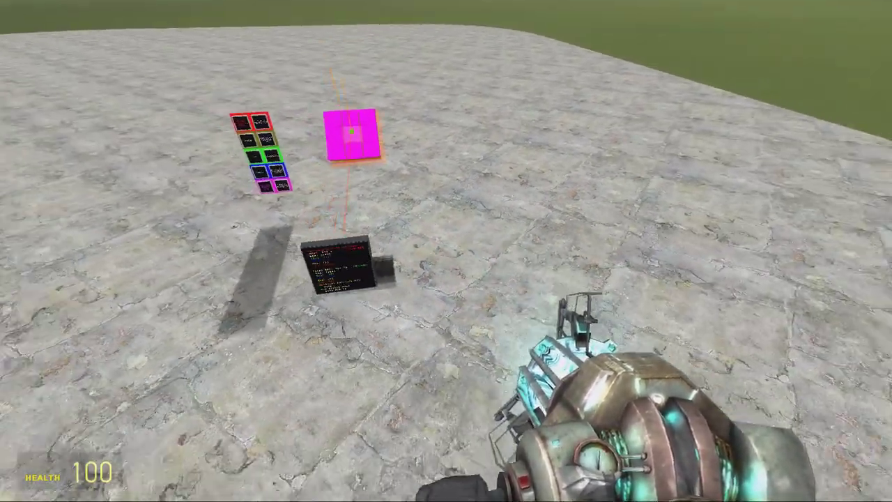
{"action": "key", "text": "w"}
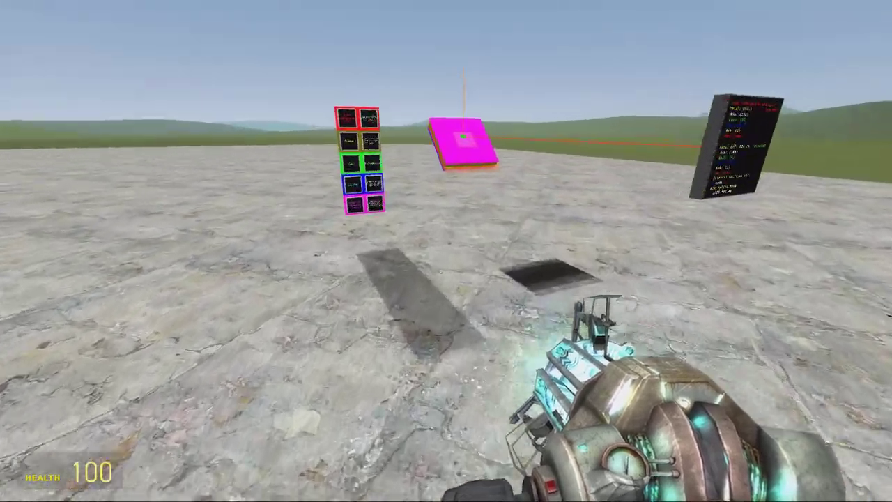
{"action": "key", "text": "w"}
{"action": "key", "text": "a"}
{"action": "key", "text": "s"}
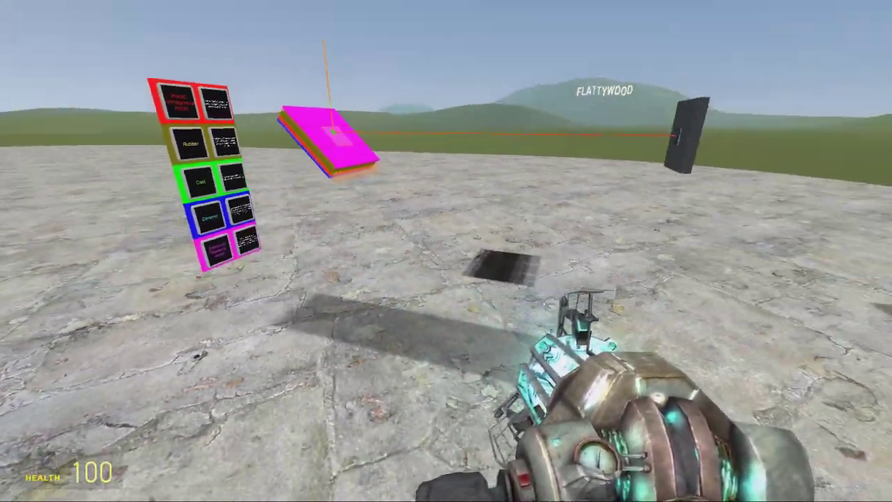
{"action": "key", "text": "d"}
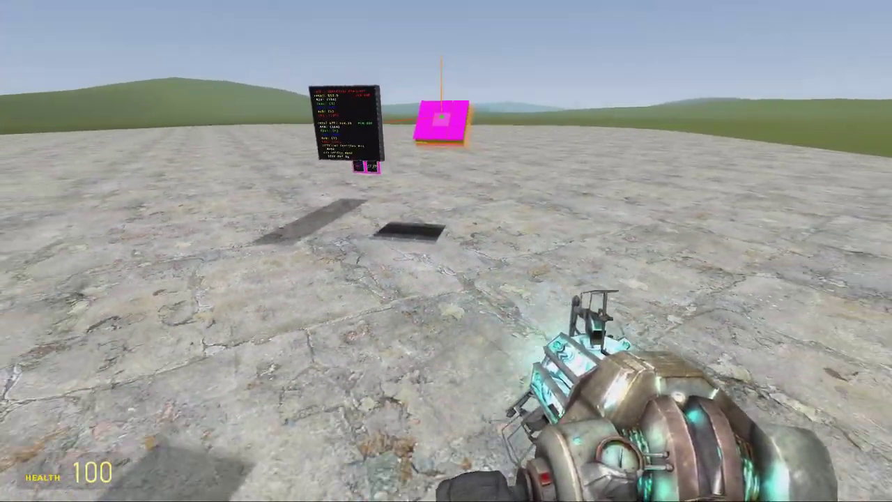
{"action": "key", "text": "a"}
{"action": "key", "text": "w"}
{"action": "key", "text": "s"}
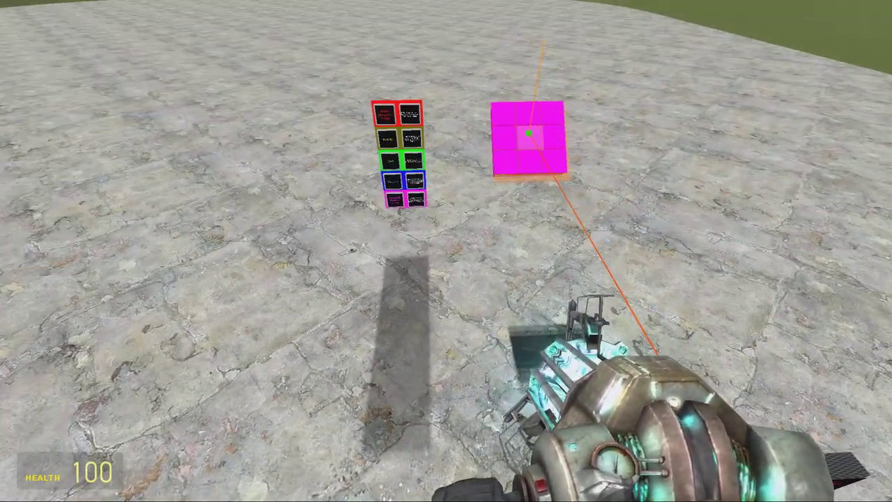
{"action": "key", "text": "d"}
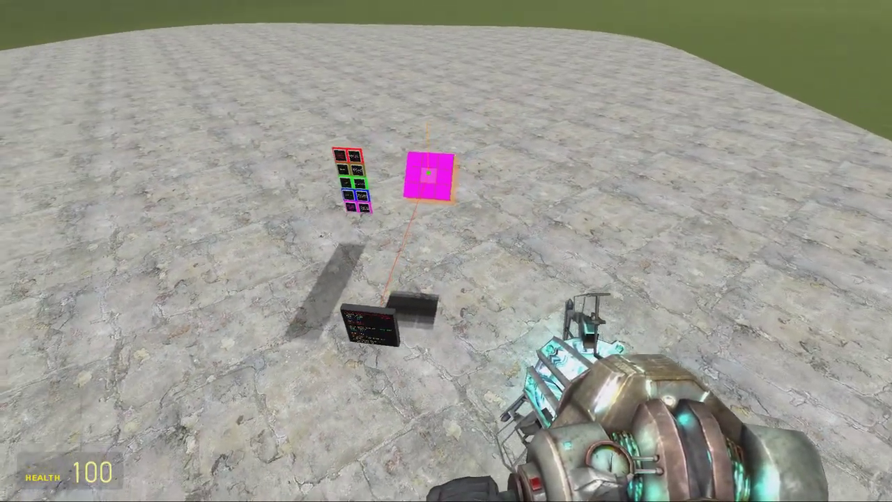
{"action": "key", "text": "w"}
{"action": "key", "text": "a"}
{"action": "key", "text": "w"}
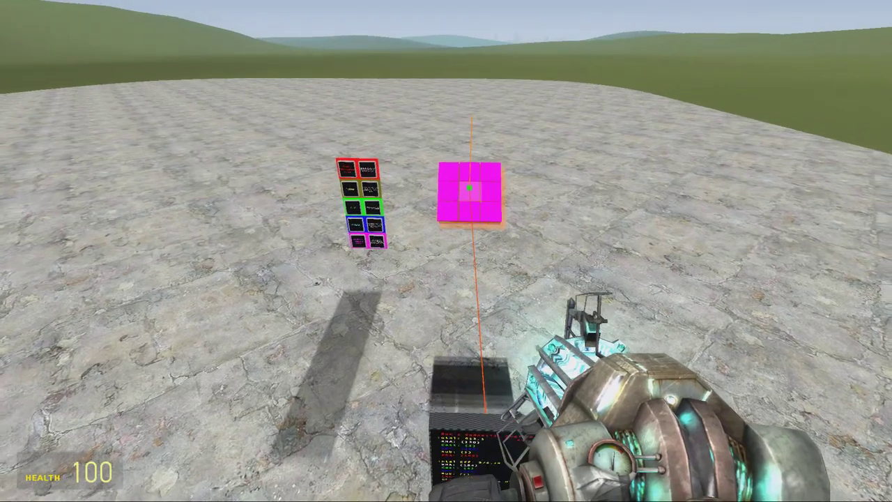
Switch to Advanced Duplicator 2 and load the 30mm rac aa gunturret, followed by another saved gun from the Arsenal folder
{"action": "key", "text": "q"}
{"action": "key", "text": "d"}
{"action": "key", "text": "q"}
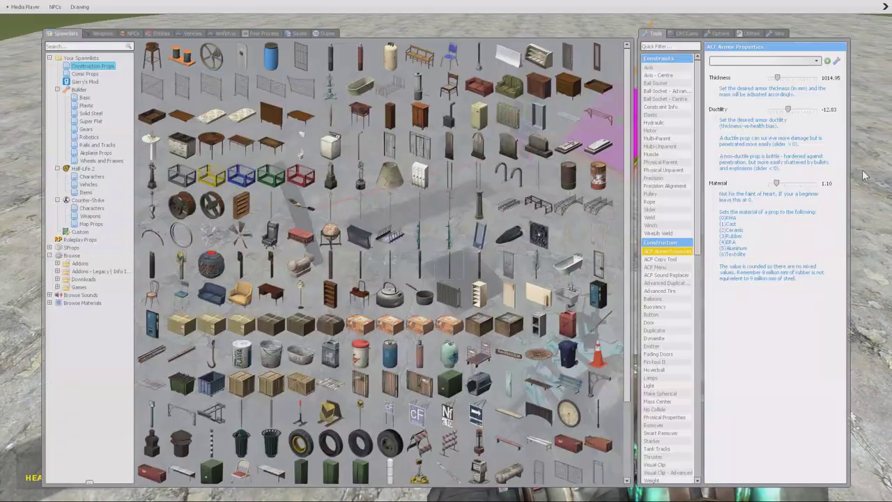
{"action": "left_click", "coordinate": [777, 32]}
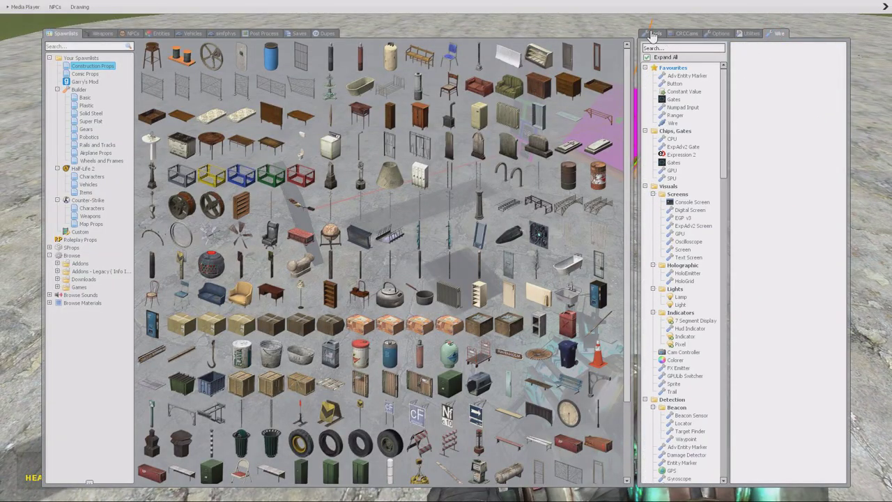
{"action": "left_click", "coordinate": [655, 32]}
{"action": "left_click", "coordinate": [670, 282]}
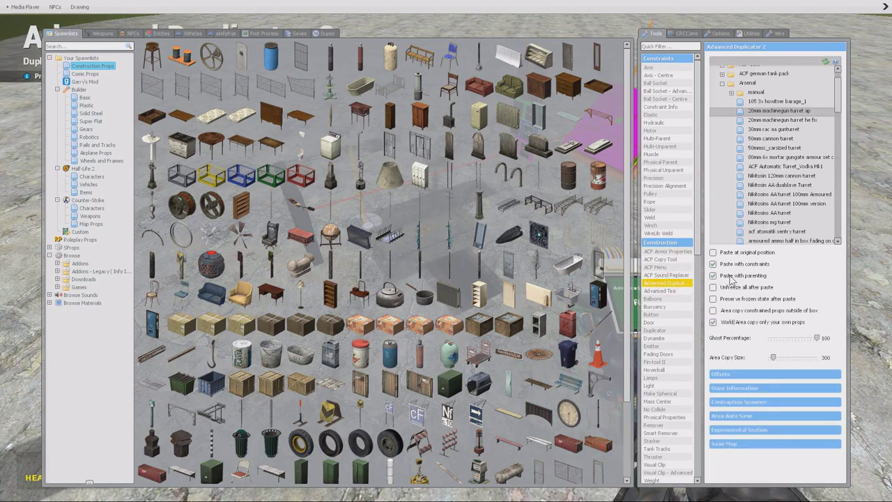
{"action": "double_click", "coordinate": [799, 131]}
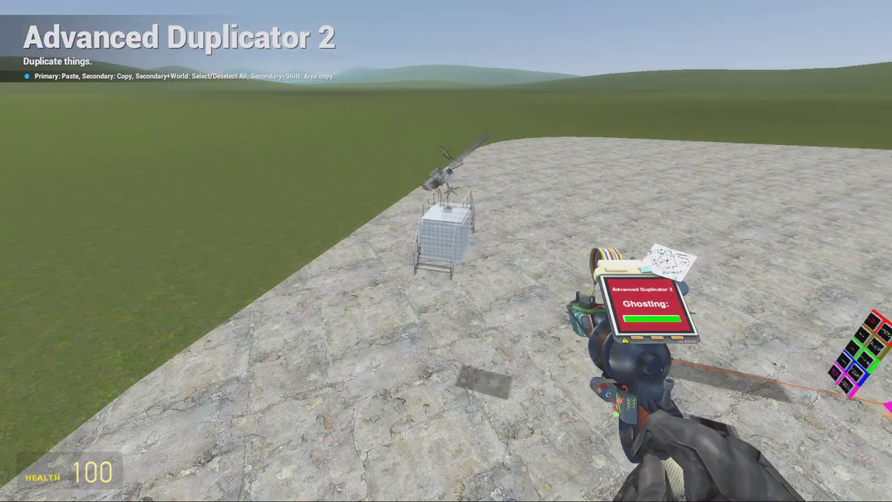
{"action": "key", "text": "q"}
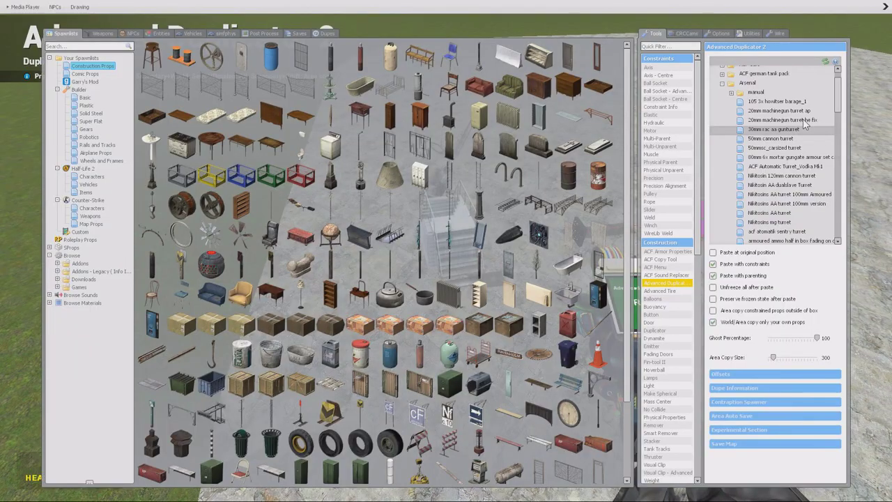
{"action": "left_click", "coordinate": [809, 121]}
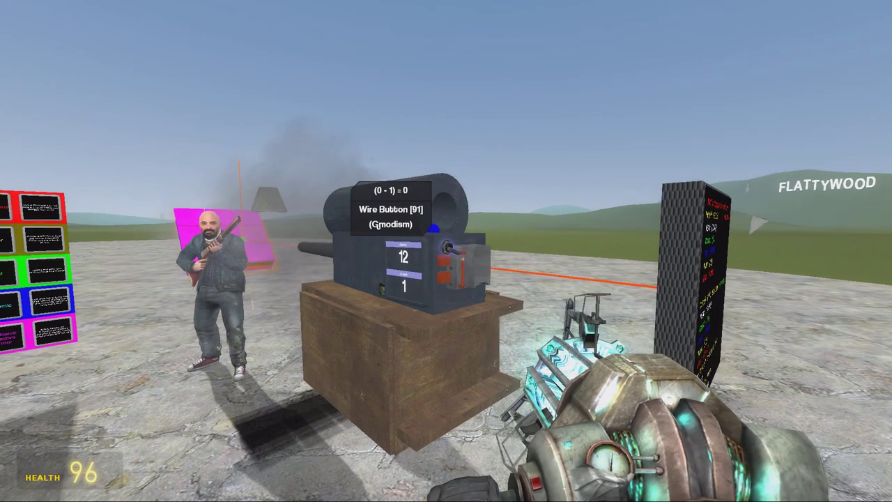
Fire the manual short cannon repeatedly at the sloped composite block by triggering its wire button
{"action": "key", "text": "e"}
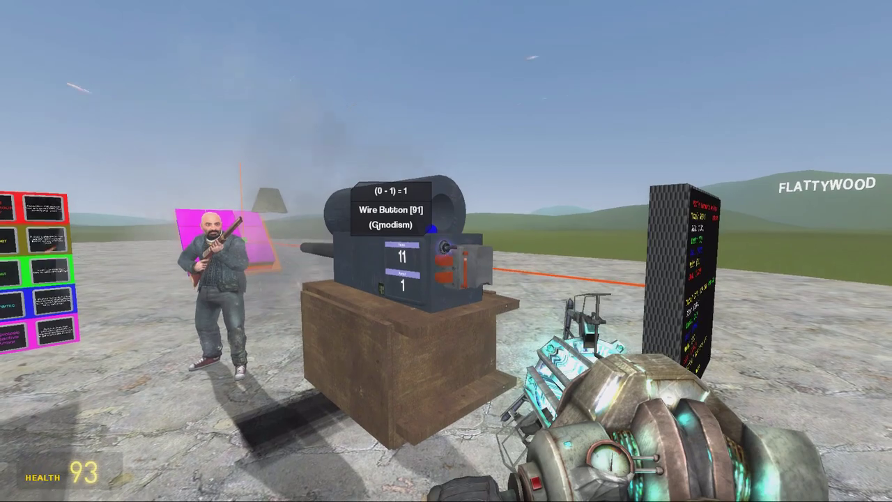
{"action": "key", "text": "w"}
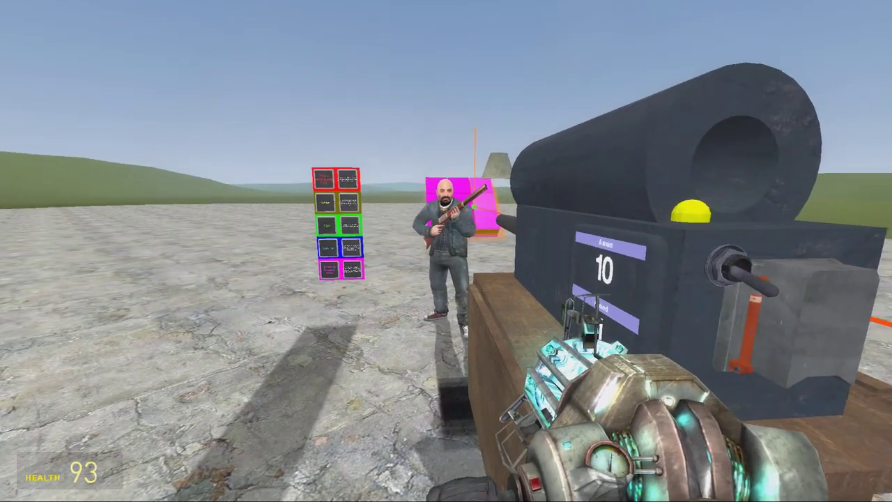
{"action": "left_click", "coordinate": [446, 250]}
{"action": "key", "text": "e"}
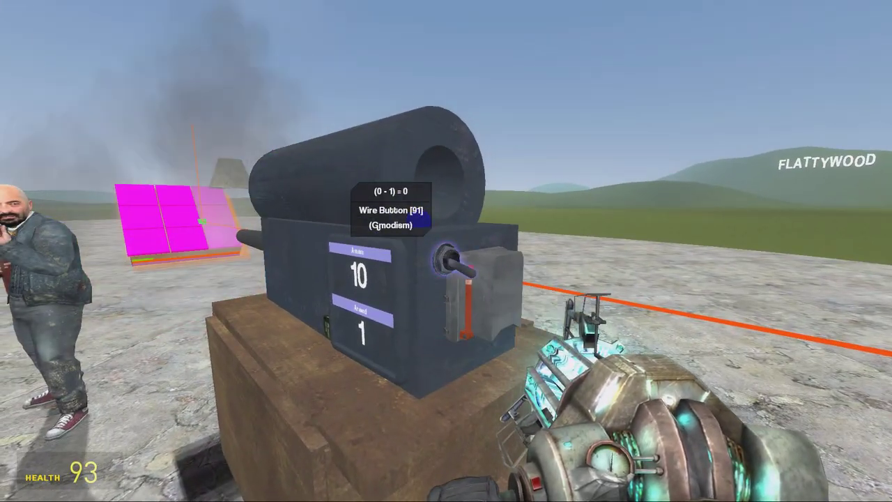
{"action": "key", "text": "a"}
{"action": "key", "text": "e"}
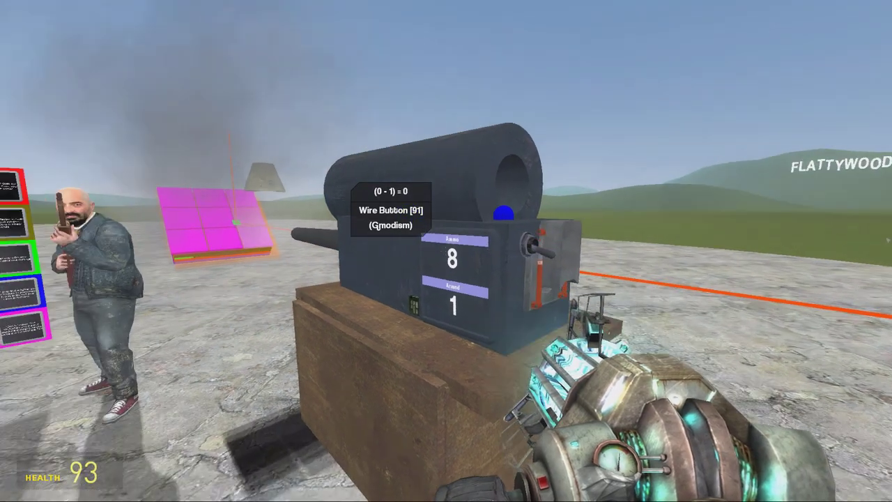
Undo the NPC standing beside the cannon, keep firing at the sloped block, and check the block for damage
{"action": "key", "text": "a"}
{"action": "key", "text": "d"}
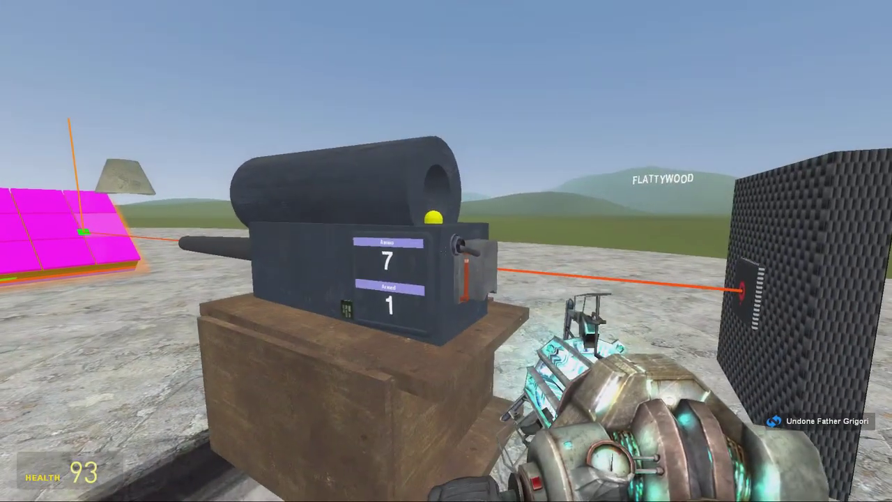
{"action": "key", "text": "e"}
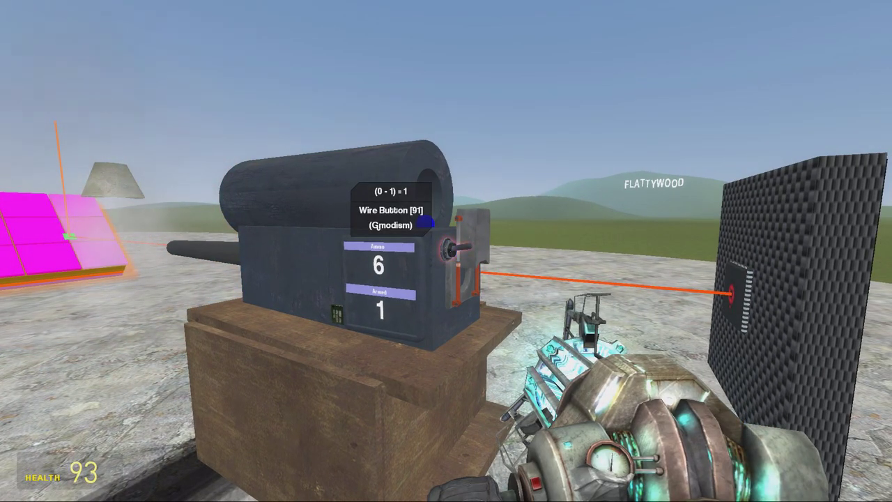
{"action": "key", "text": "s"}
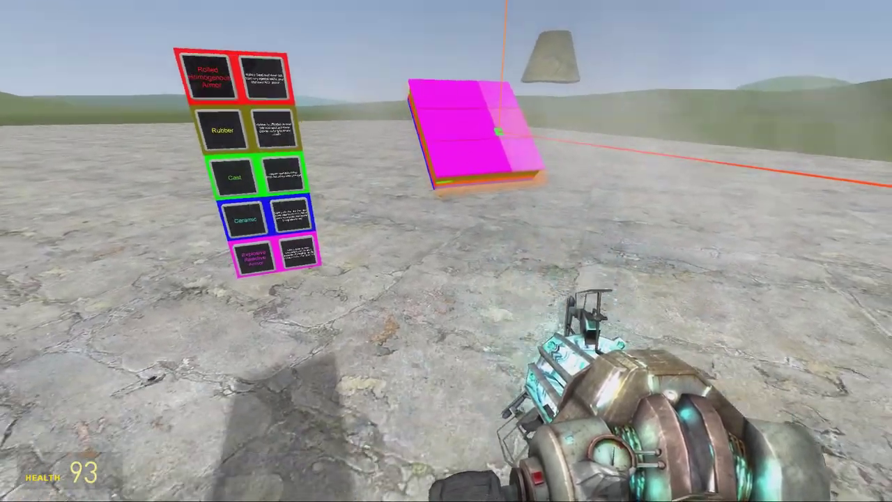
{"action": "key", "text": "w"}
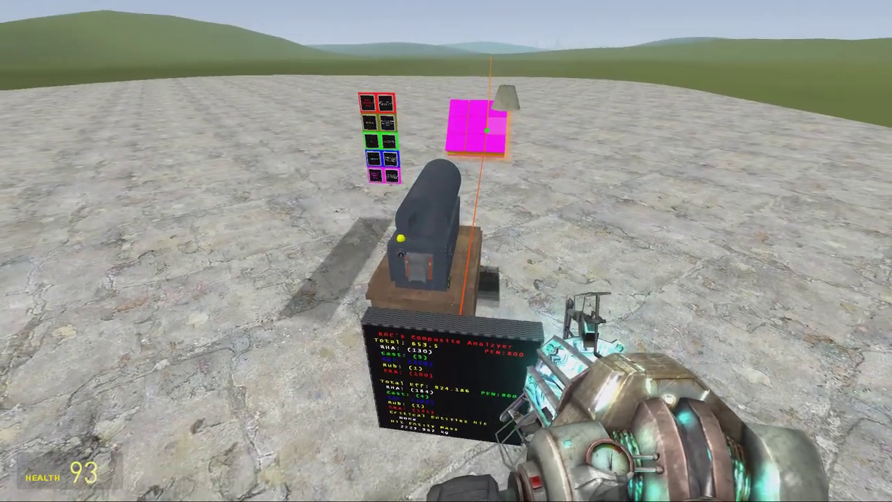
Lift the manual cannon with the physics gun and tilt it down to aim squarely at the sloped block's face
{"action": "left_click", "coordinate": [446, 250]}
{"action": "left_click_drag", "start_coordinate": [446, 251], "coordinate": [446, 251]}
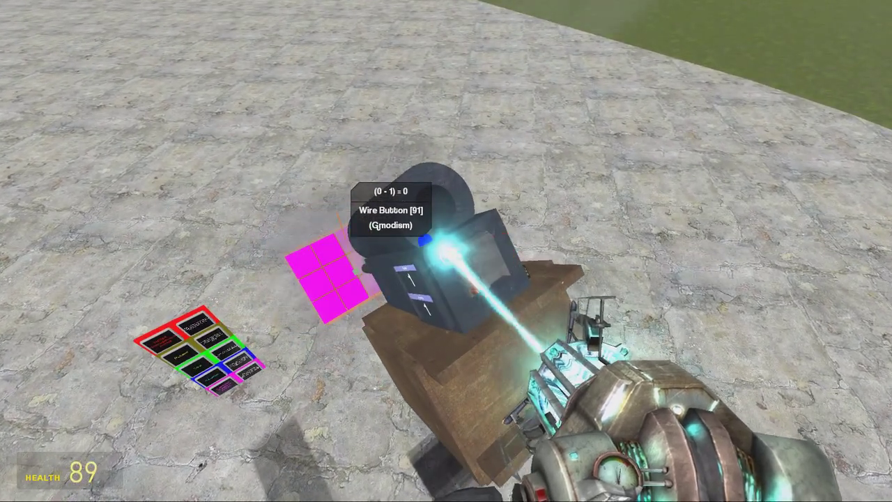
{"action": "left_click_drag", "start_coordinate": [445, 251], "coordinate": [446, 251]}
Fire several shots from the raised, downward-tilted cannon into the face of the composite block
{"action": "key", "text": "e"}
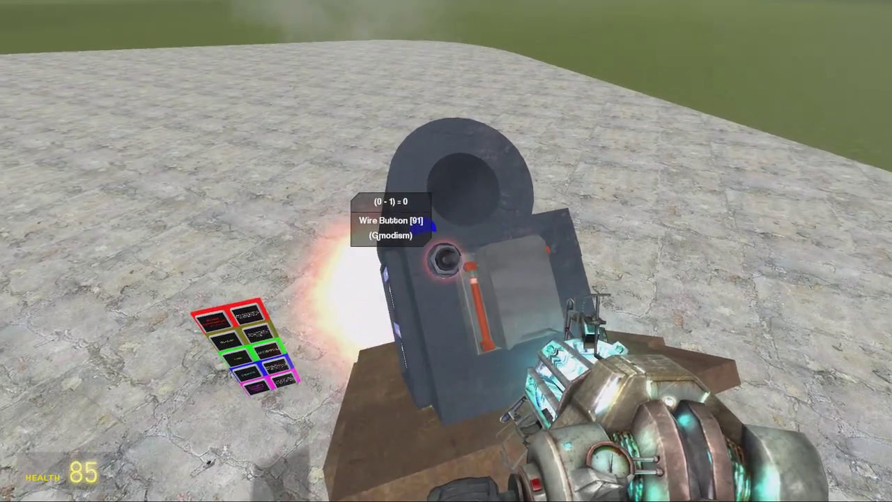
{"action": "key", "text": "s"}
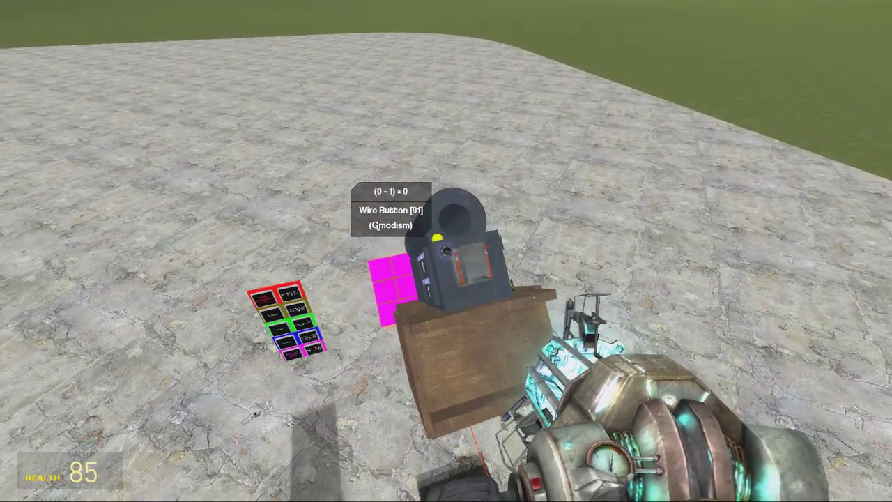
{"action": "key", "text": "w"}
{"action": "key", "text": "e"}
{"action": "key", "text": "e"}
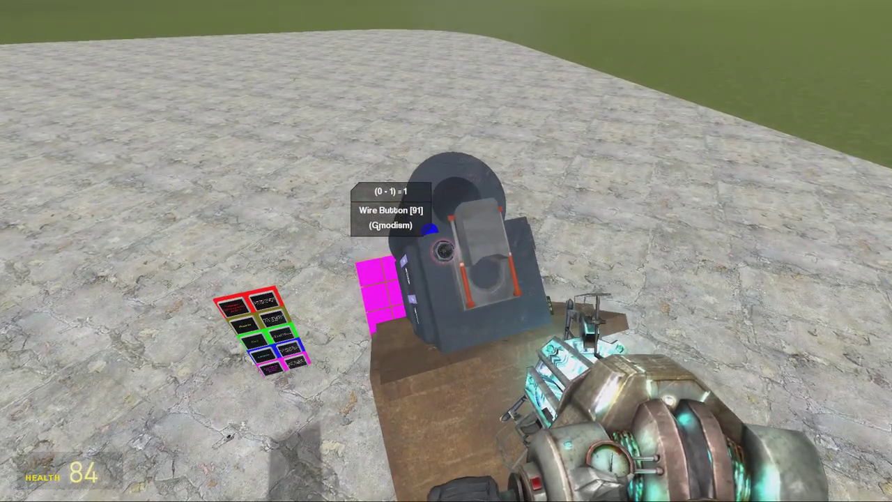
{"action": "key", "text": "e"}
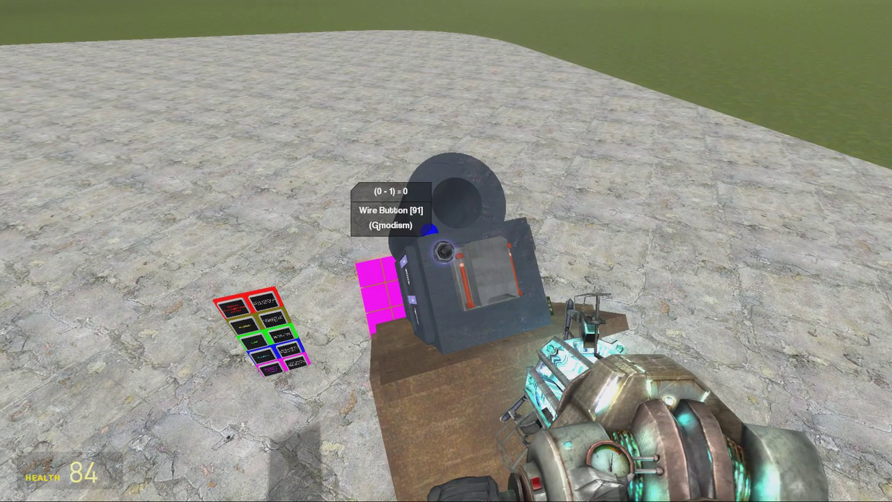
Read the Explosive Reactive Armor description on the material display board and look over the neighbouring material entries
{"action": "key", "text": "a"}
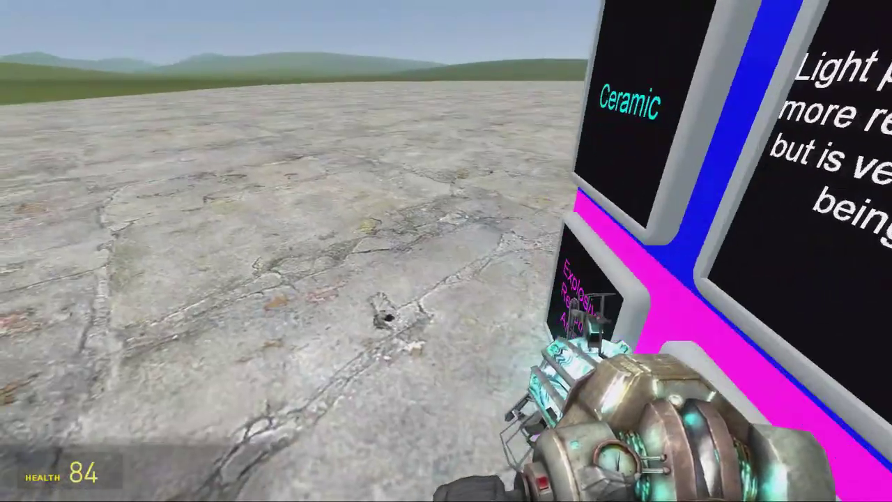
{"action": "key", "text": "a"}
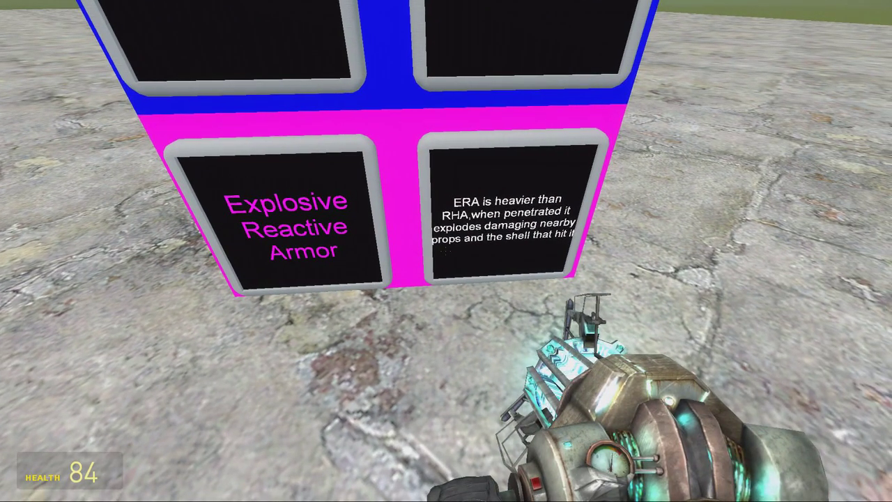
{"action": "key", "text": "s"}
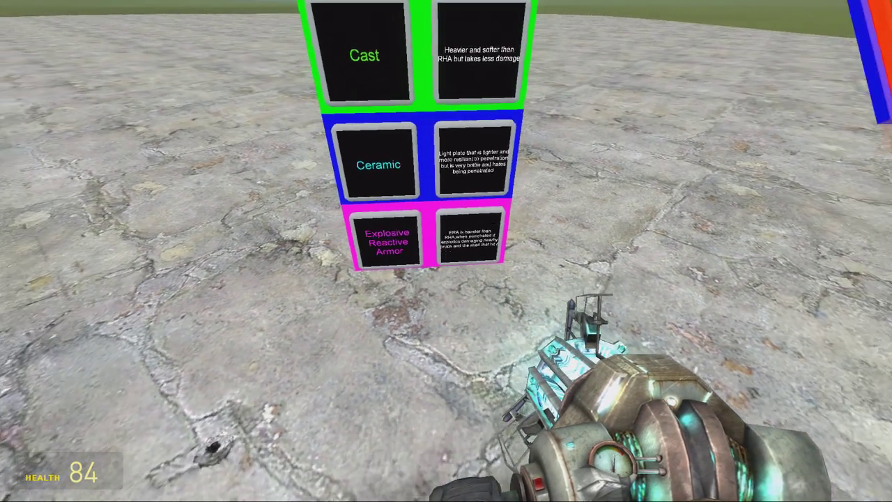
{"action": "key", "text": "w"}
Equip the AK-74 from the CW 2.0 weapons category
{"action": "key", "text": "q"}
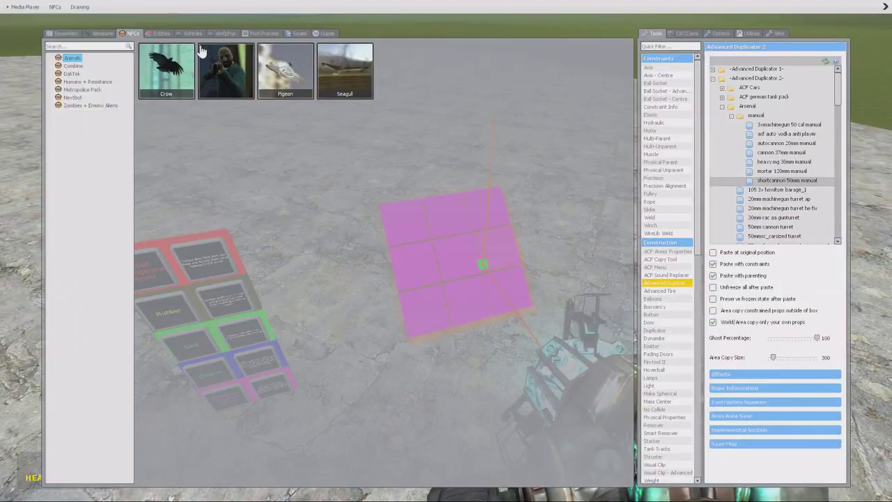
{"action": "left_click", "coordinate": [161, 34]}
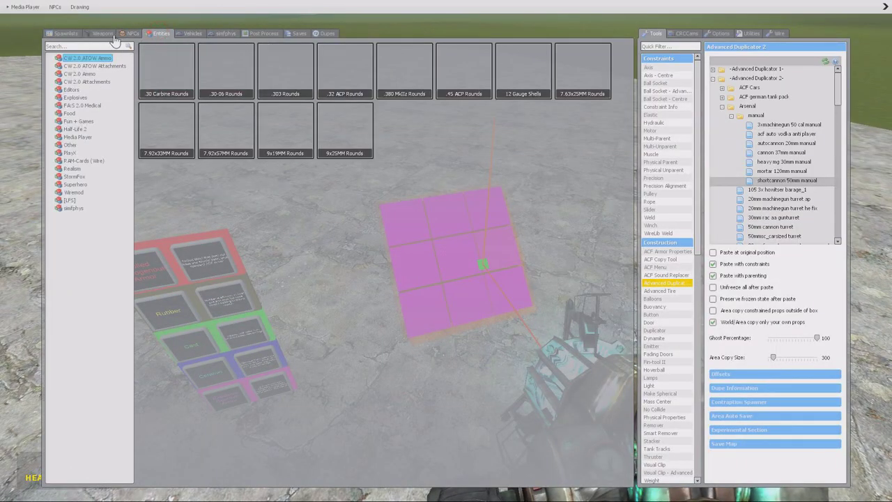
{"action": "left_click", "coordinate": [101, 33]}
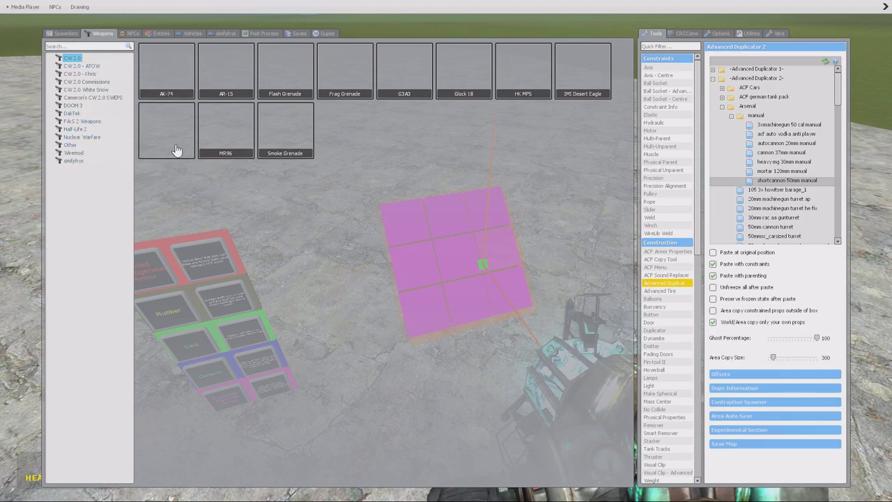
{"action": "left_click", "coordinate": [159, 85]}
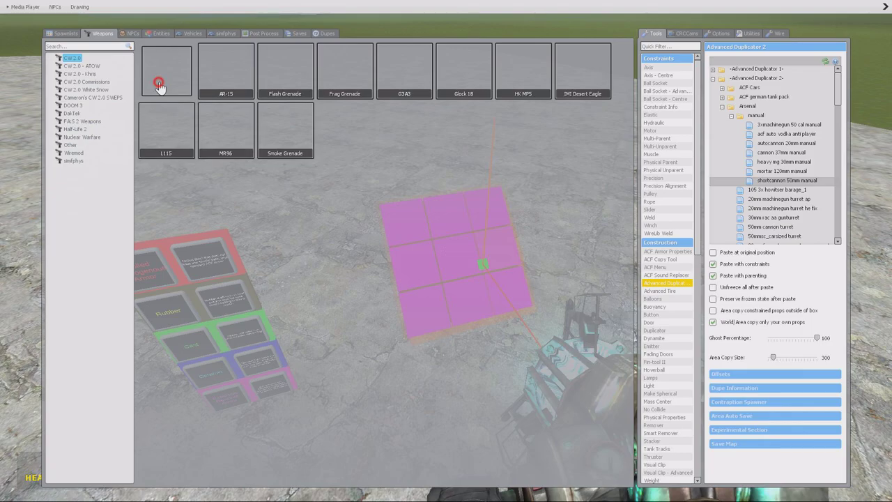
{"action": "key", "text": "q"}
Fire the AK-74 at the magenta explosive reactive plates of the sloped block and check them up close
{"action": "key", "text": "w"}
{"action": "left_click", "coordinate": [446, 251]}
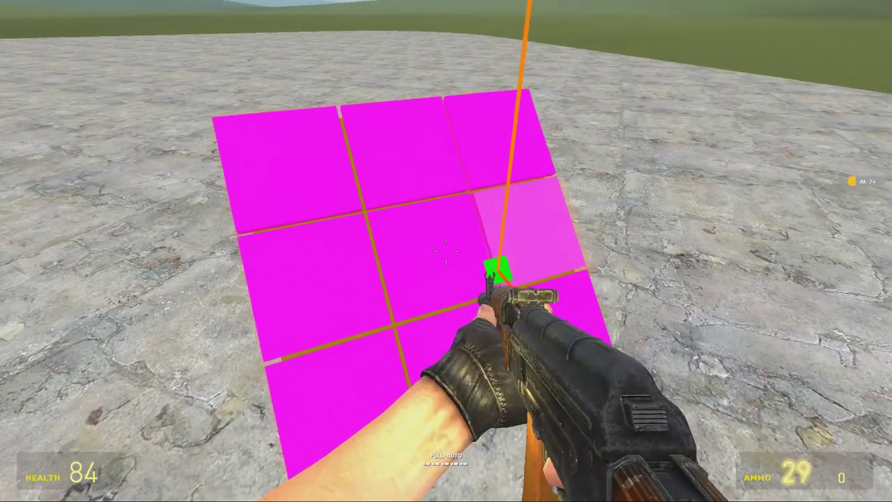
{"action": "left_click", "coordinate": [446, 251]}
{"action": "key", "text": "s"}
{"action": "left_click", "coordinate": [446, 250]}
{"action": "left_click", "coordinate": [446, 251]}
{"action": "left_click", "coordinate": [445, 251]}
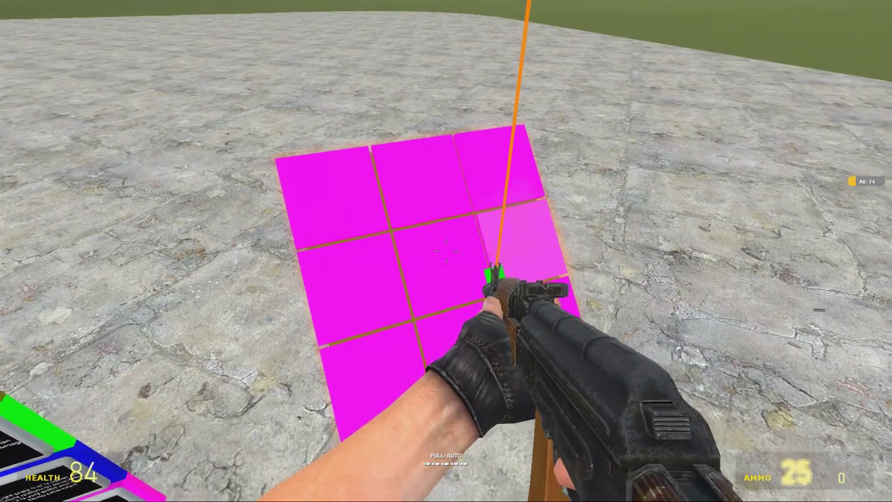
{"action": "left_click", "coordinate": [446, 250]}
{"action": "key", "text": "w"}
Browse to the FA:S 2 Weapons category
{"action": "key", "text": "q"}
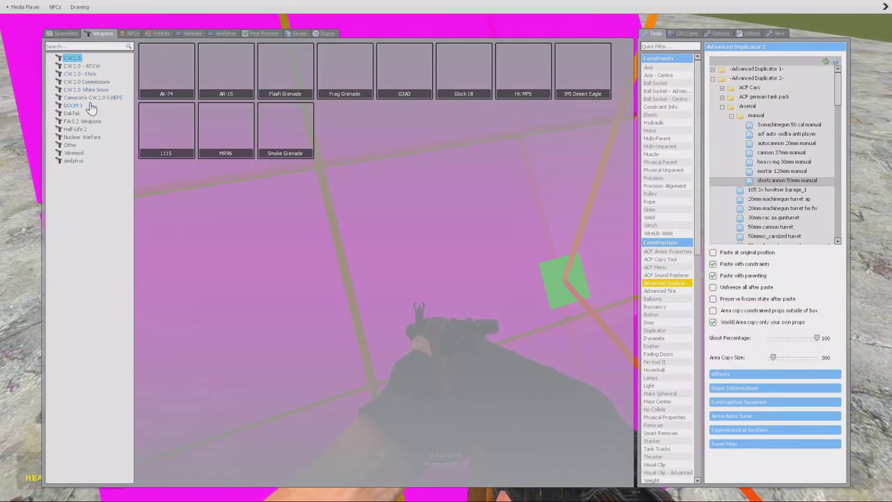
{"action": "left_click", "coordinate": [102, 124]}
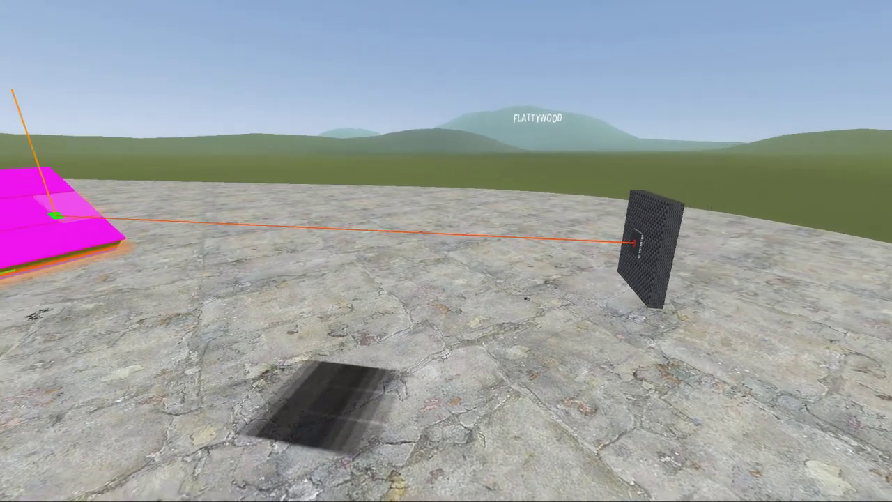
Look over the composite analyzer's readings, the material display board and the layered edge of the sloped block
{"action": "key", "text": "d"}
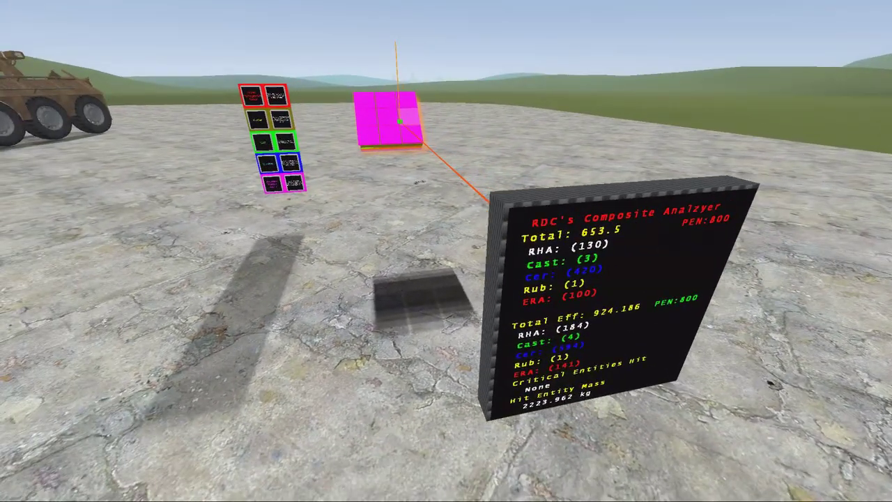
{"action": "key", "text": "w"}
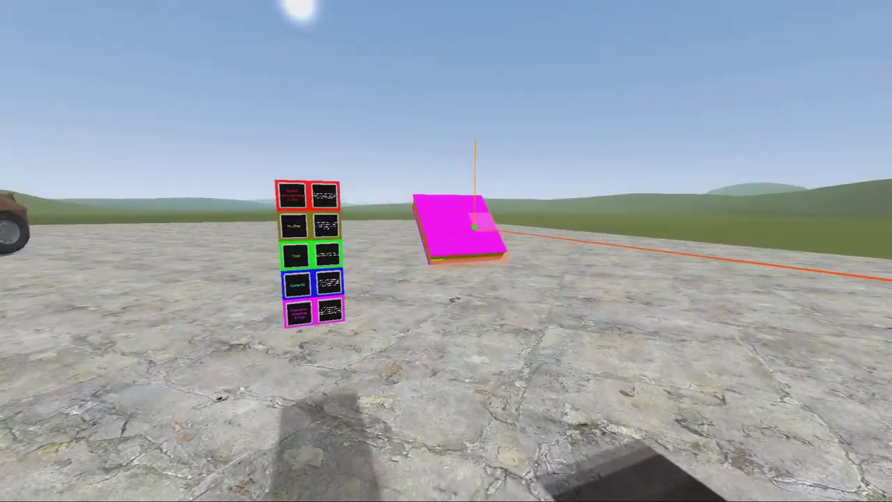
{"action": "key", "text": "w"}
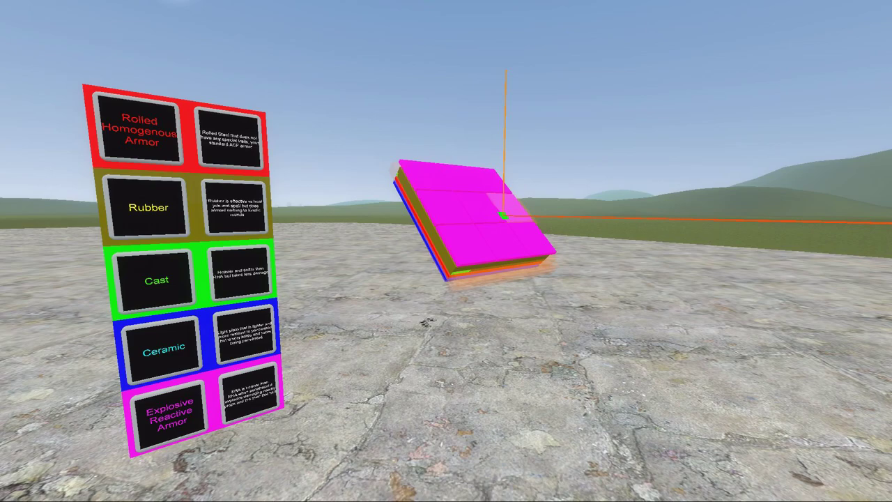
Switch to the ACF Menu construction tool
{"action": "key", "text": "q"}
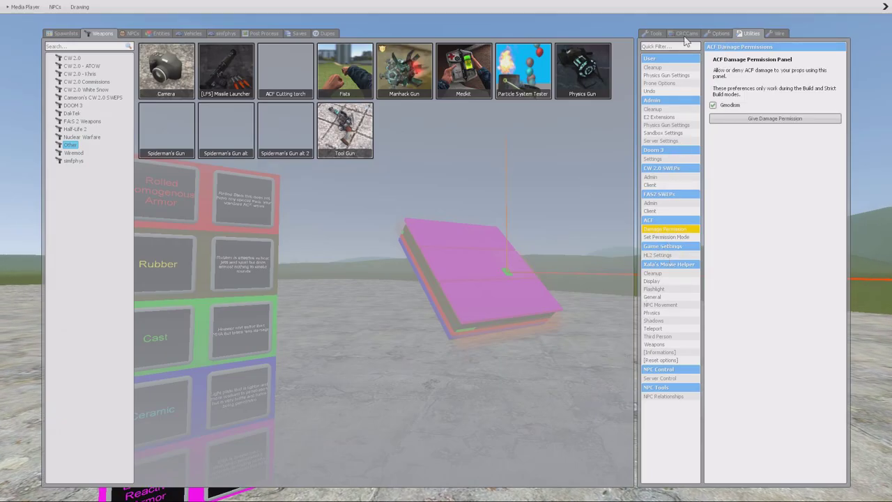
{"action": "left_click", "coordinate": [654, 33]}
{"action": "left_click", "coordinate": [663, 267]}
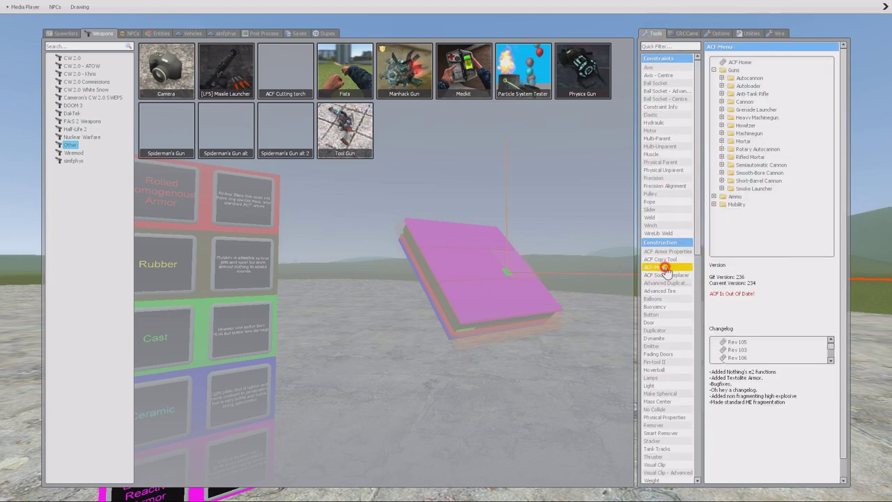
Review the APDS, High Explosive Fragmentation, HESH and High-Velocity Armor Piercing rounds in the Ammo list
{"action": "left_click", "coordinate": [714, 198]}
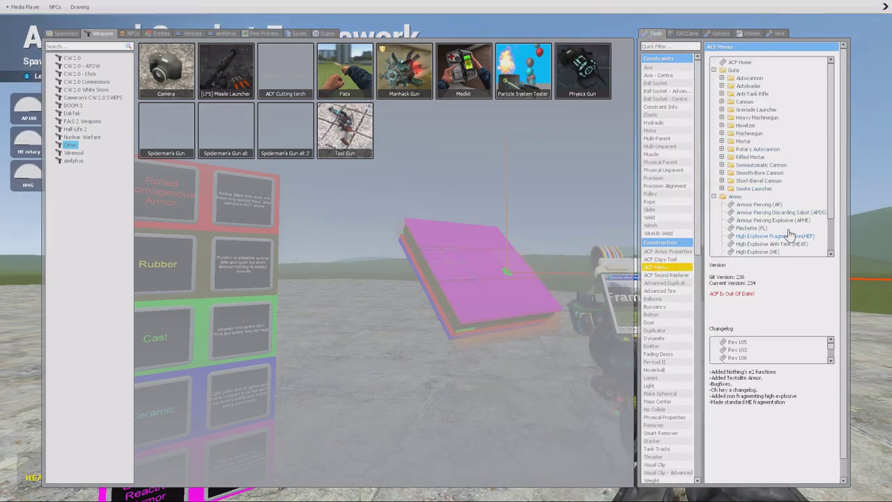
{"action": "scroll", "coordinate": [787, 226], "scroll_direction": "down", "scroll_amount": 3}
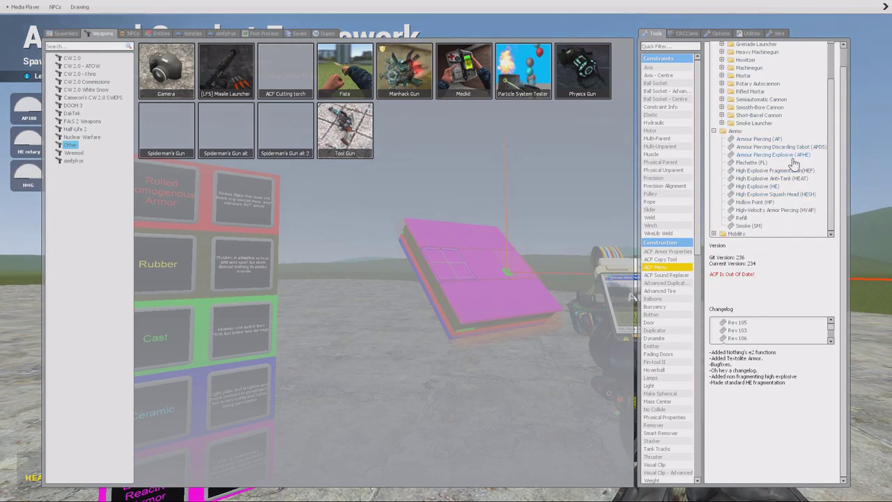
{"action": "left_click", "coordinate": [792, 146]}
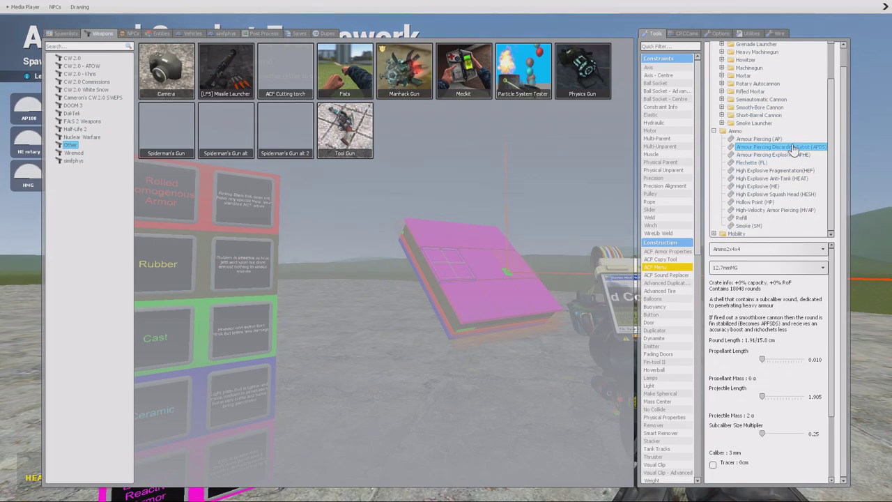
{"action": "left_click", "coordinate": [794, 170]}
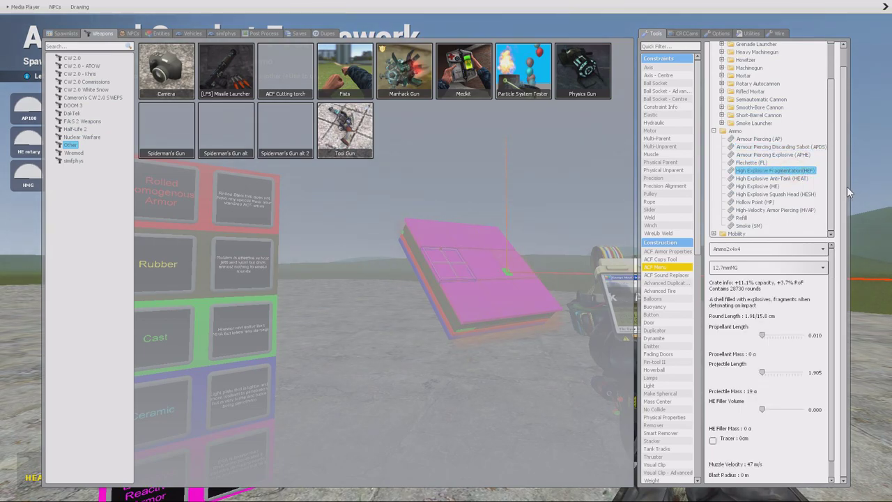
{"action": "left_click", "coordinate": [779, 195]}
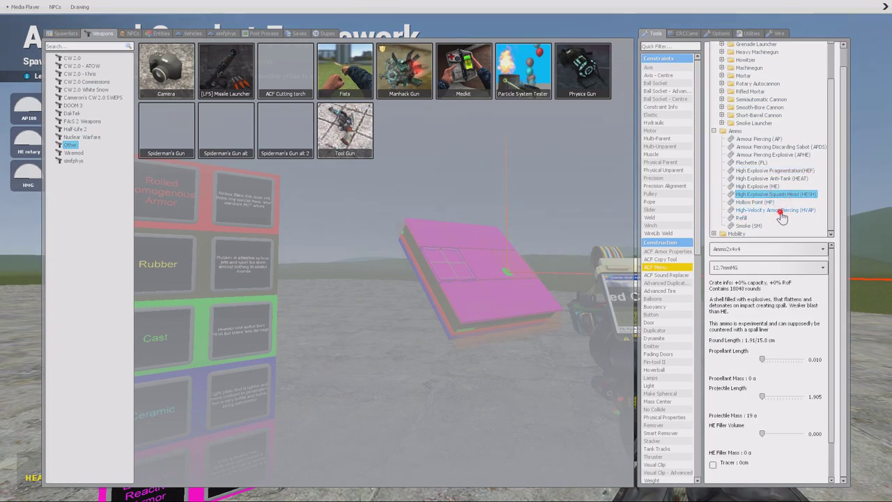
{"action": "left_click", "coordinate": [781, 210]}
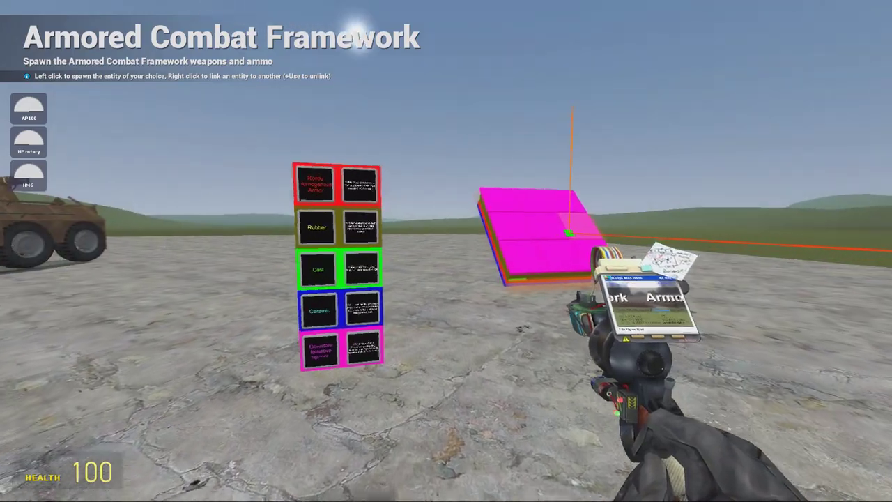
Examine the armor material board and the layered side edge of the sloped composite block up close
{"action": "key", "text": "w"}
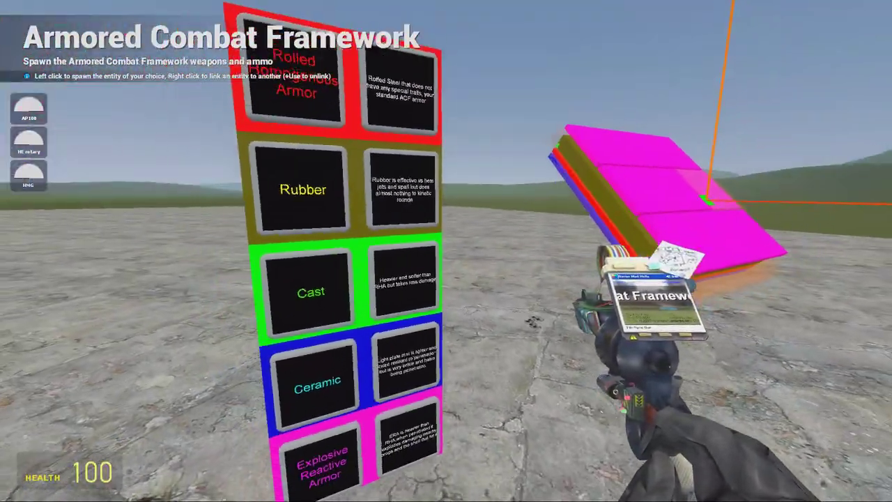
{"action": "key", "text": "w"}
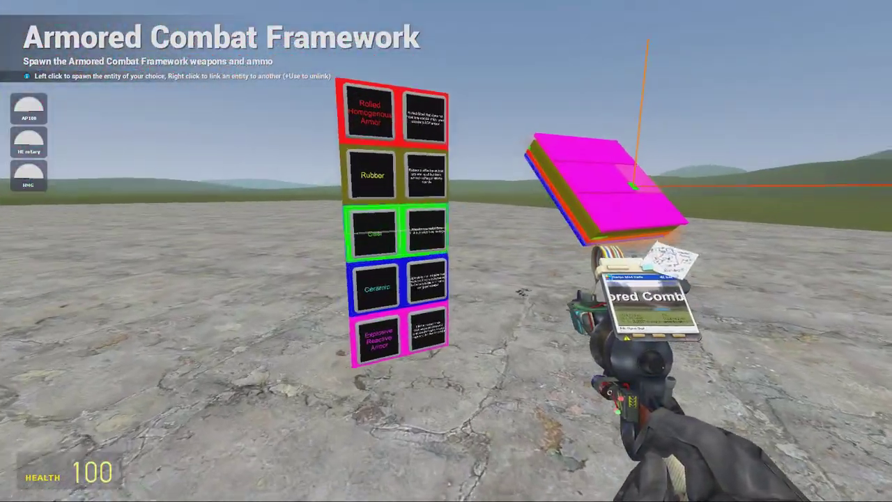
{"action": "key", "text": "s"}
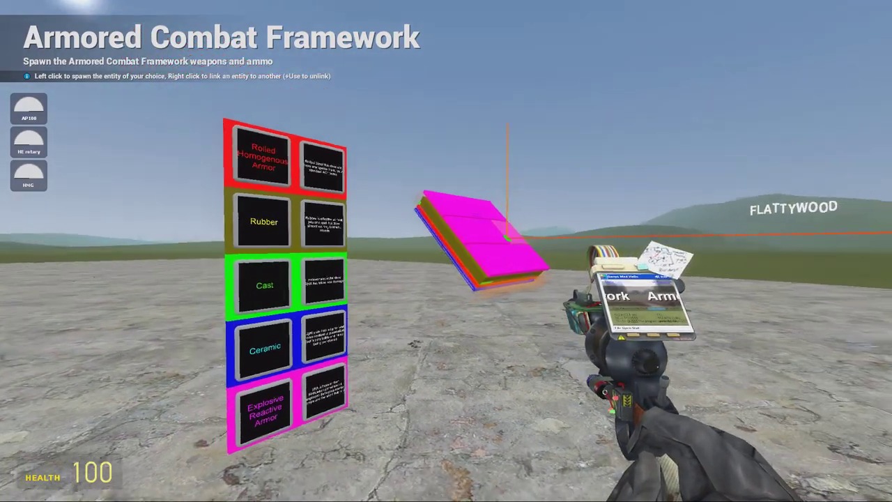
{"action": "key", "text": "w"}
{"action": "key", "text": "a"}
{"action": "key", "text": "d"}
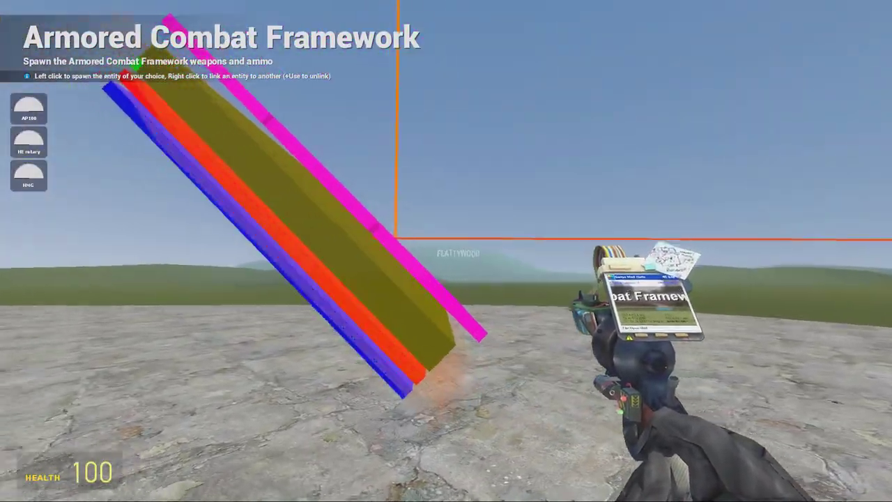
{"action": "key", "text": "s"}
{"action": "key", "text": "d"}
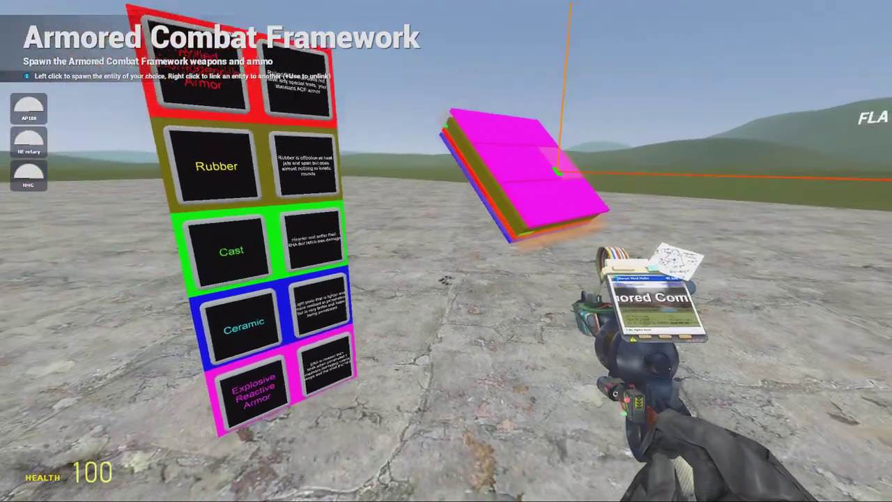
{"action": "key", "text": "d"}
{"action": "key", "text": "a"}
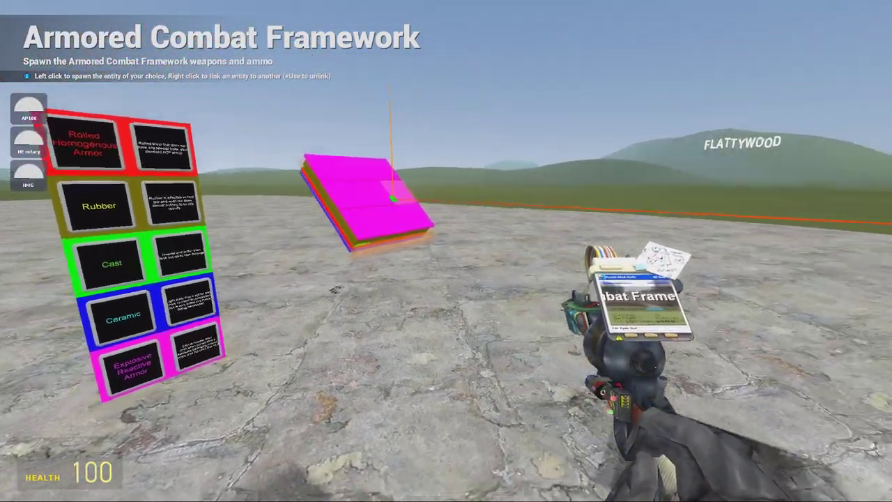
Compare the composite analyzer's display with the sloped block it targets and the material descriptions on the board
{"action": "key", "text": "d"}
{"action": "key", "text": "w"}
{"action": "key", "text": "a"}
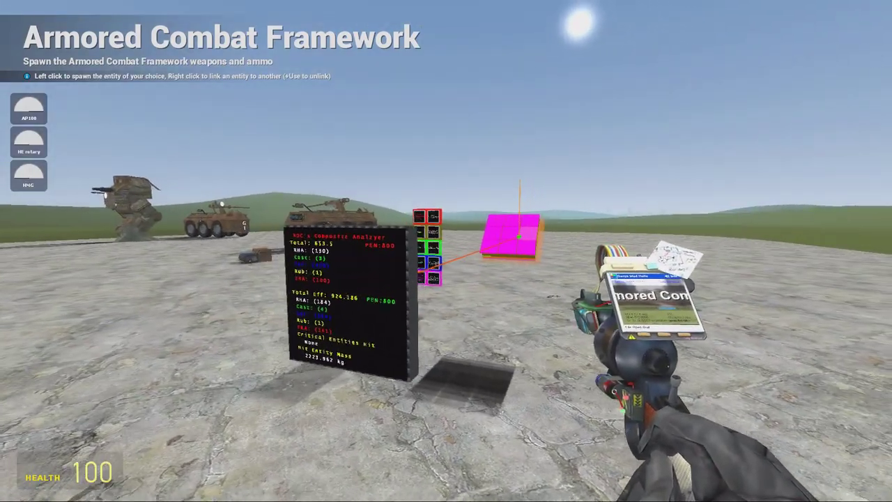
{"action": "key", "text": "a"}
{"action": "key", "text": "w"}
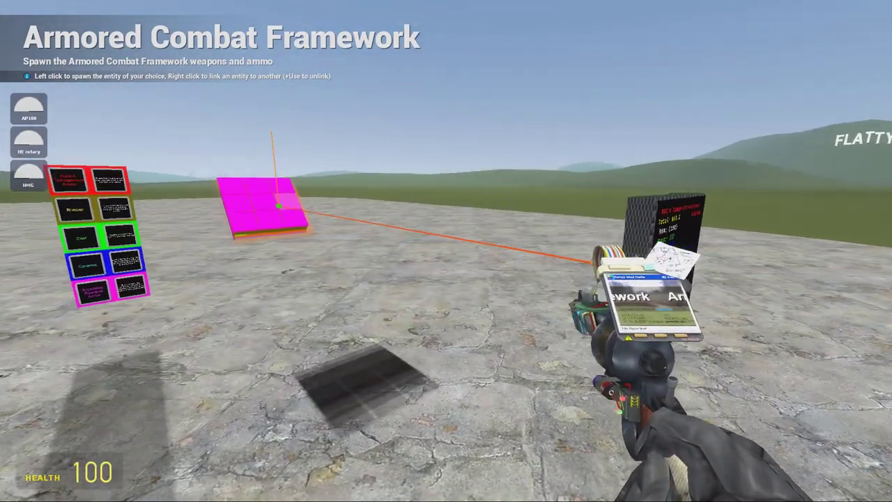
{"action": "key", "text": "s"}
{"action": "key", "text": "w"}
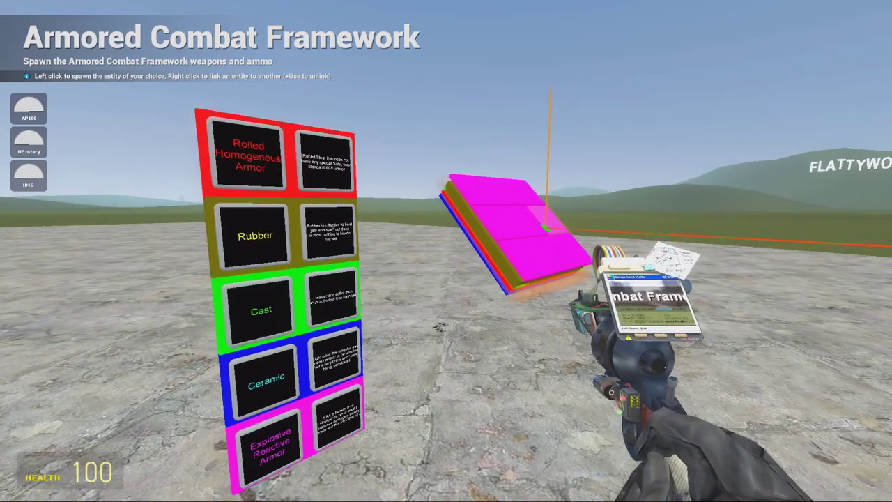
{"action": "key", "text": "w"}
{"action": "key", "text": "s"}
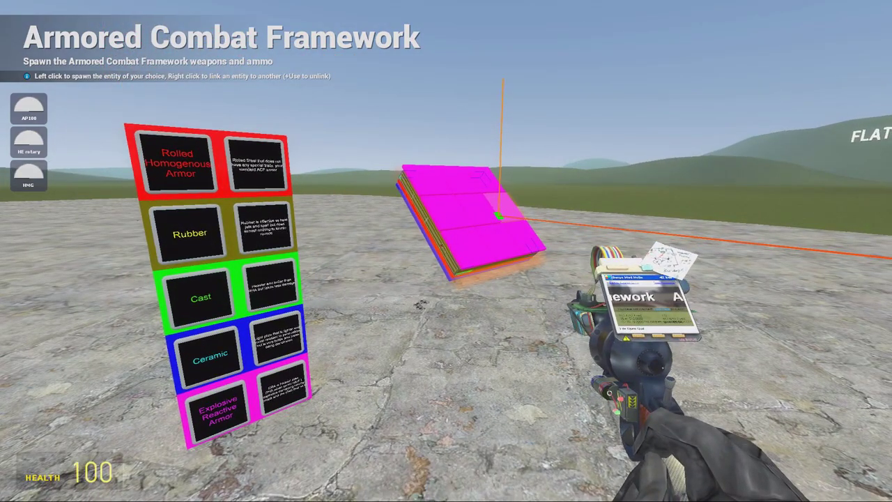
{"action": "key", "text": "a"}
{"action": "key", "text": "w"}
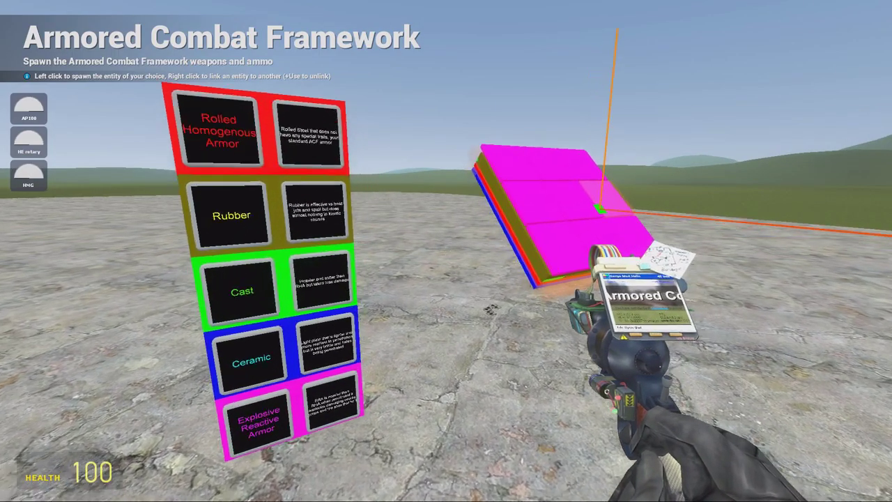
{"action": "key", "text": "w"}
{"action": "key", "text": "s"}
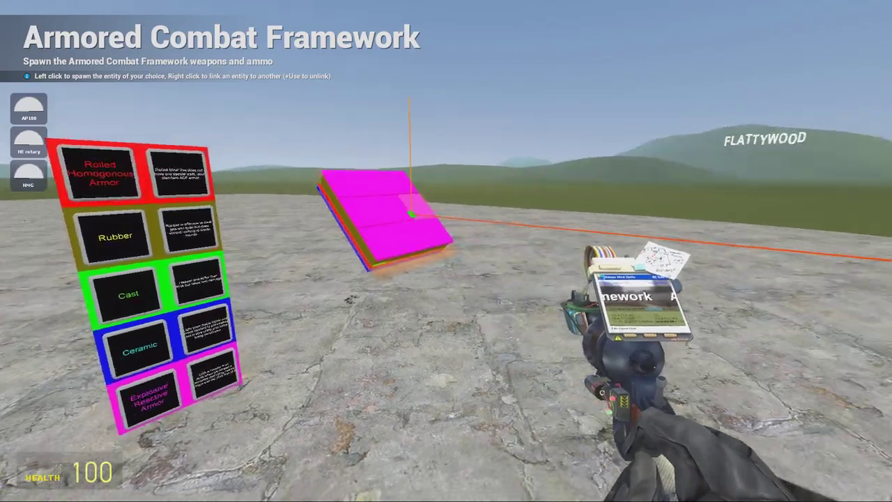
Read the composite analyzer's total and effective armor values for each material from the front and the side
{"action": "key", "text": "s"}
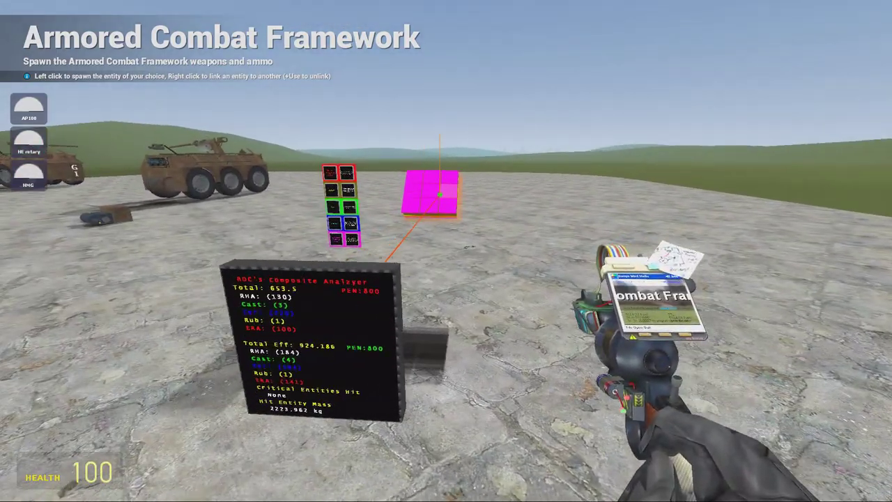
{"action": "key", "text": "w"}
{"action": "key", "text": "a"}
{"action": "key", "text": "w"}
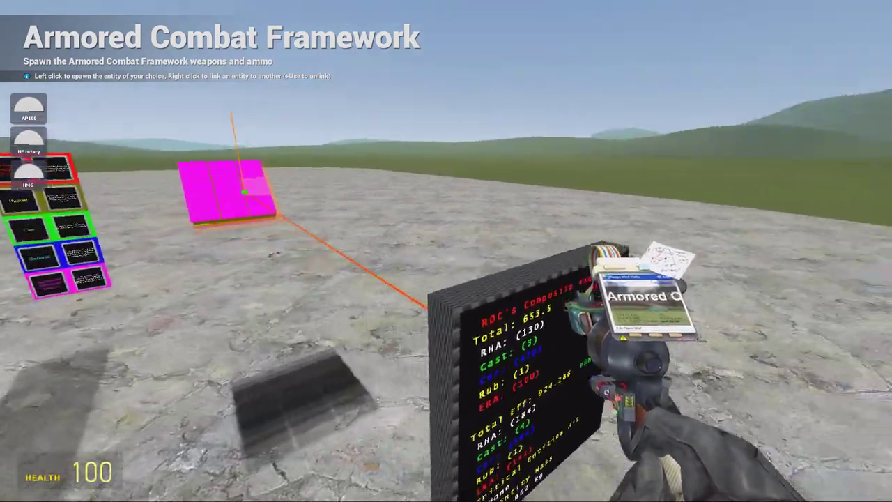
{"action": "key", "text": "s"}
{"action": "key", "text": "d"}
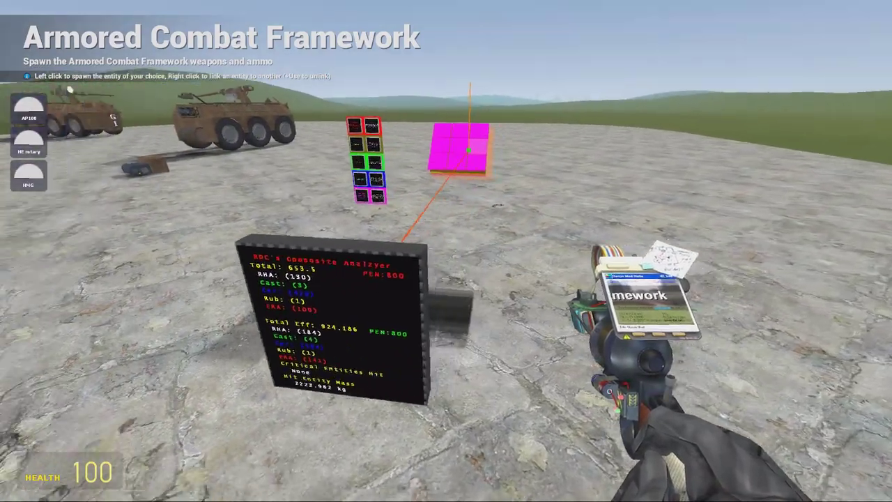
{"action": "key", "text": "w"}
{"action": "key", "text": "a"}
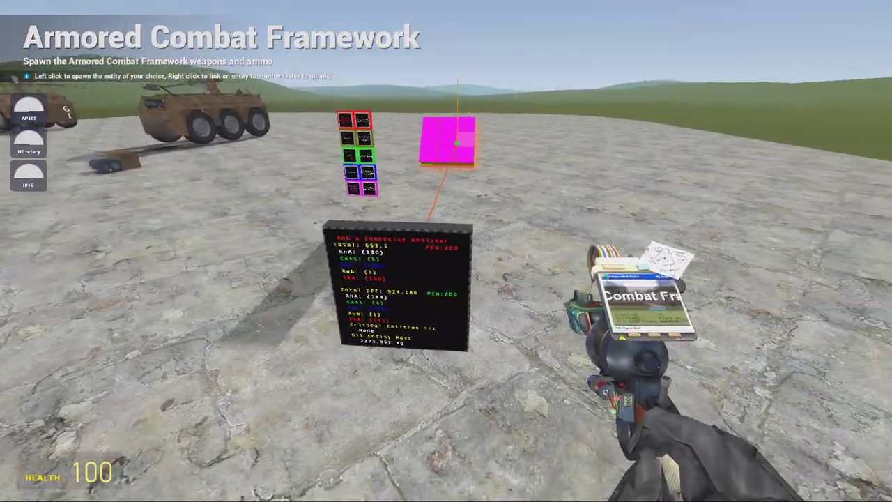
{"action": "key", "text": "a"}
{"action": "key", "text": "w"}
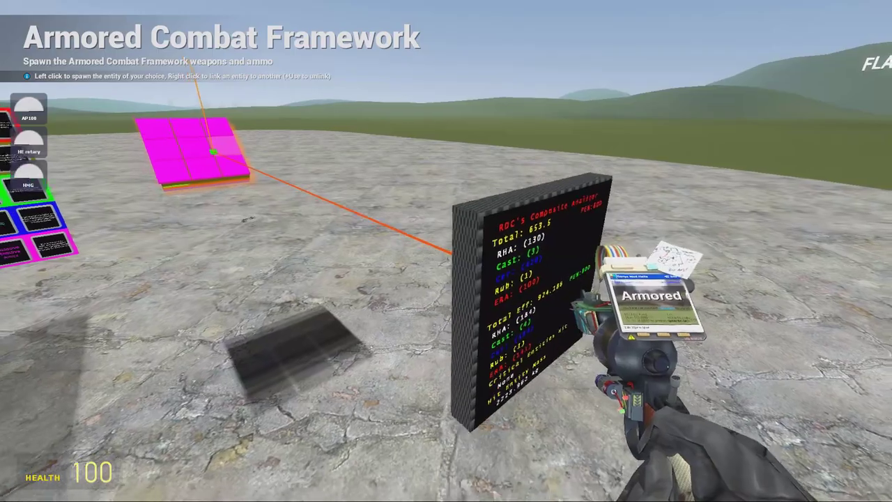
{"action": "key", "text": "s"}
{"action": "key", "text": "d"}
{"action": "key", "text": "w"}
{"action": "key", "text": "a"}
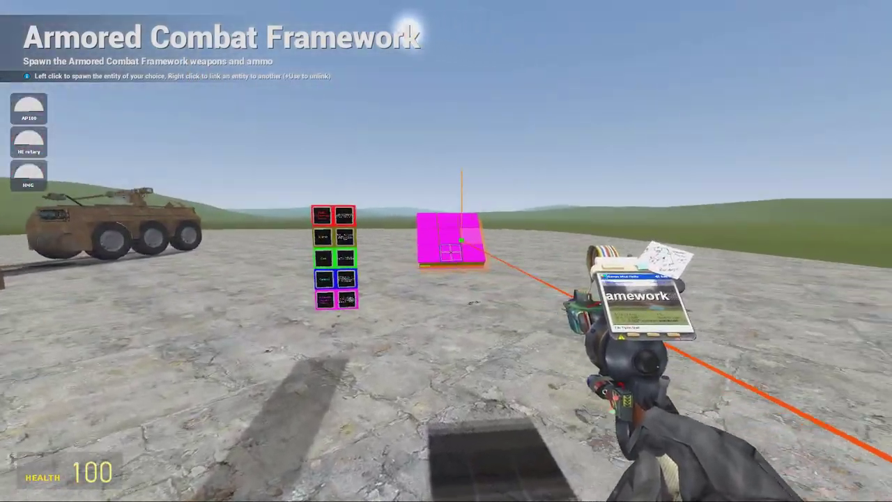
Read the rubber, cast, ceramic and explosive reactive armor descriptions on the material board beside the sloped block
{"action": "key", "text": "w"}
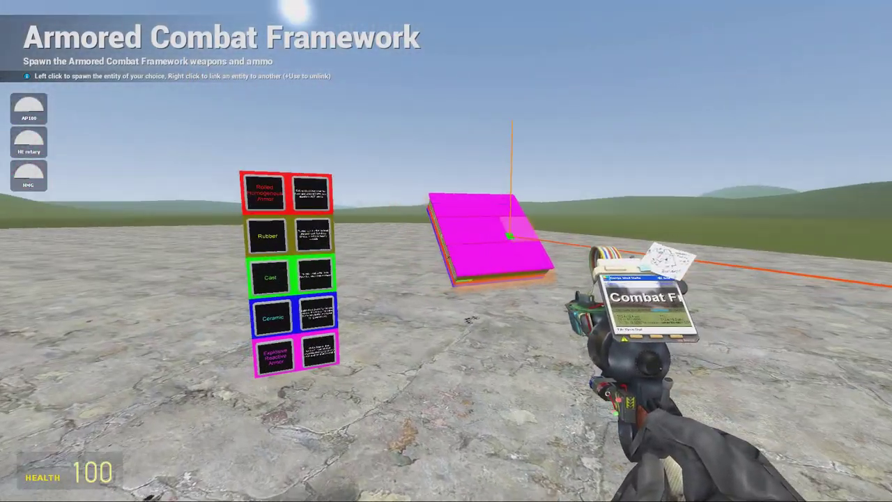
{"action": "key", "text": "w"}
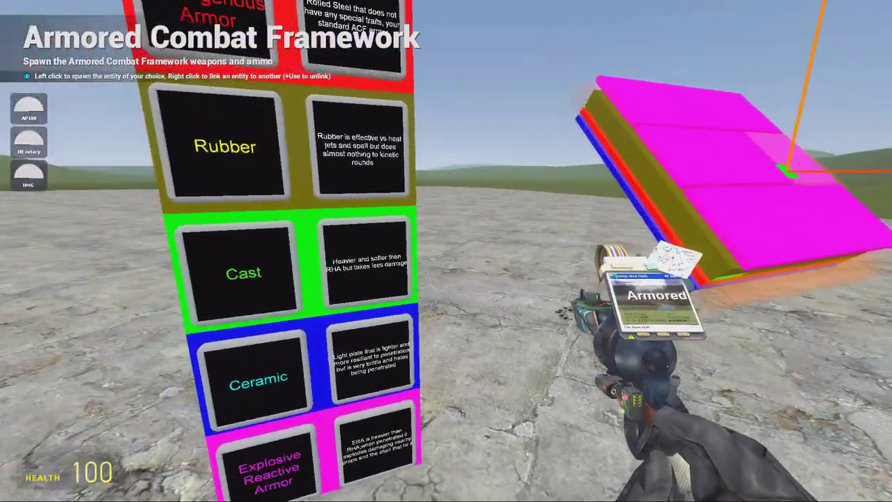
{"action": "key", "text": "s"}
{"action": "key", "text": "w"}
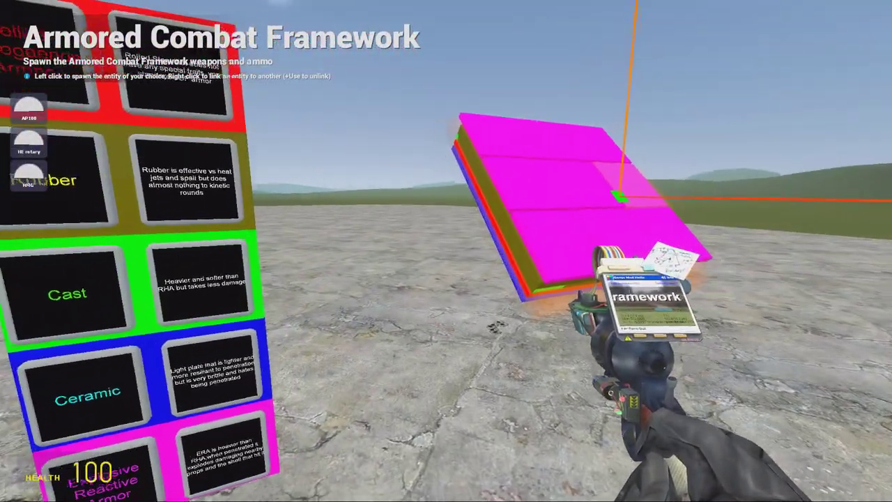
{"action": "key", "text": "s"}
{"action": "key", "text": "s"}
Switch from the tool gun to the Camera for a view without the HUD
{"action": "scroll", "coordinate": [446, 250], "scroll_direction": "up", "scroll_amount": 1}
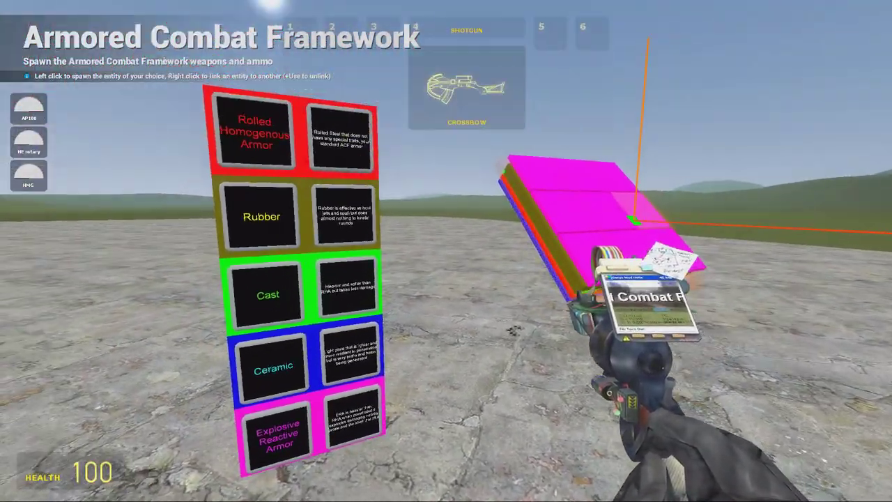
{"action": "scroll", "coordinate": [446, 251], "scroll_direction": "down", "scroll_amount": 1}
{"action": "left_click", "coordinate": [446, 250]}
View the material board, the sloped composite block and the analyzer screen through the Camera
{"action": "key", "text": "w"}
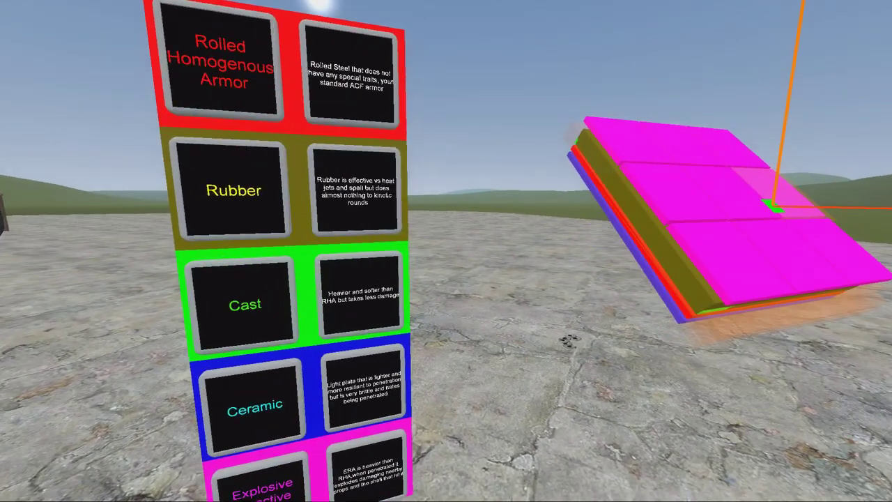
{"action": "key", "text": "s"}
{"action": "key", "text": "w"}
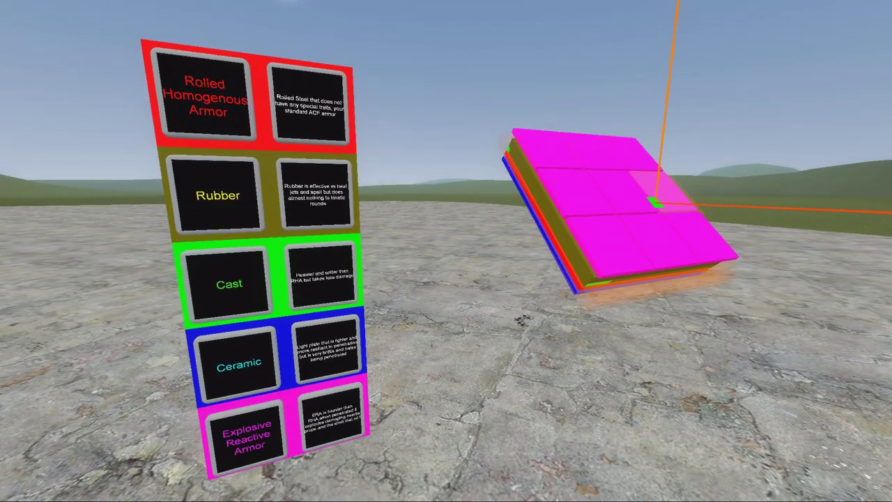
{"action": "key", "text": "w"}
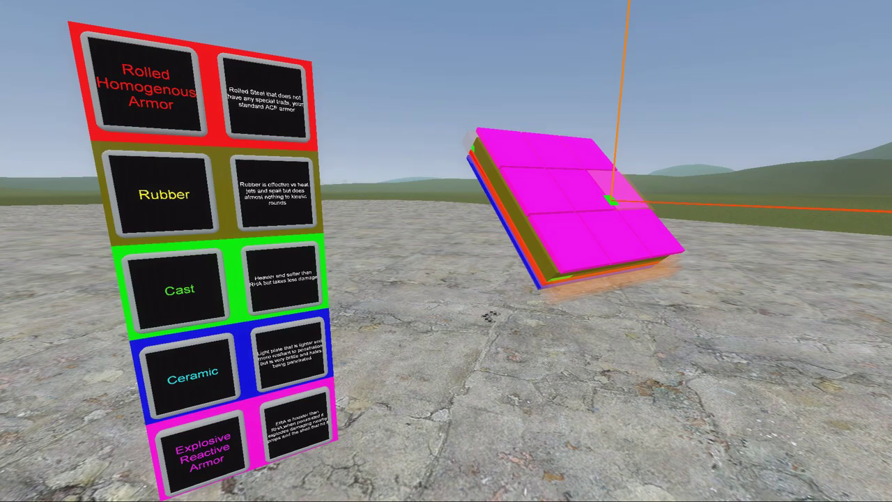
{"action": "key", "text": "s"}
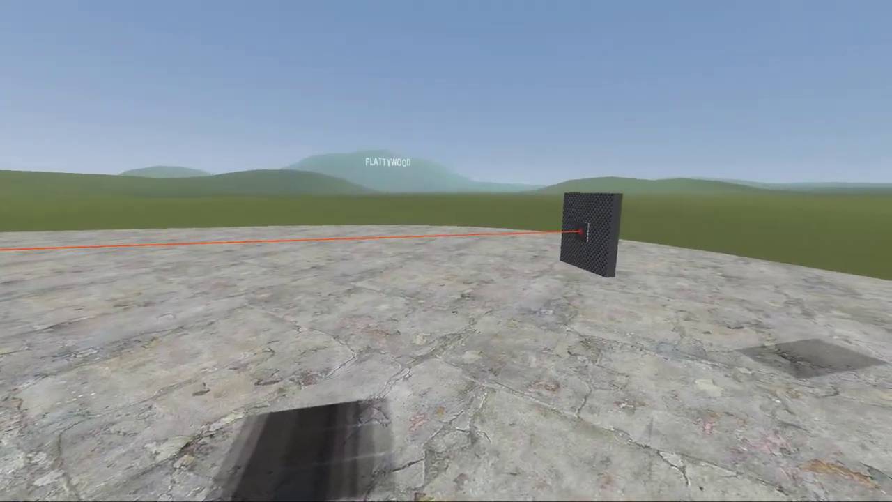
{"action": "key", "text": "w"}
{"action": "key", "text": "d"}
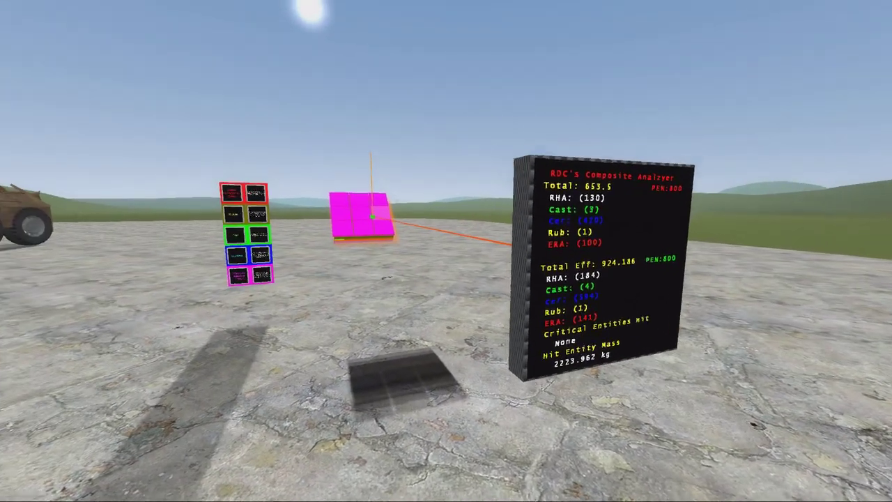
{"action": "key", "text": "w"}
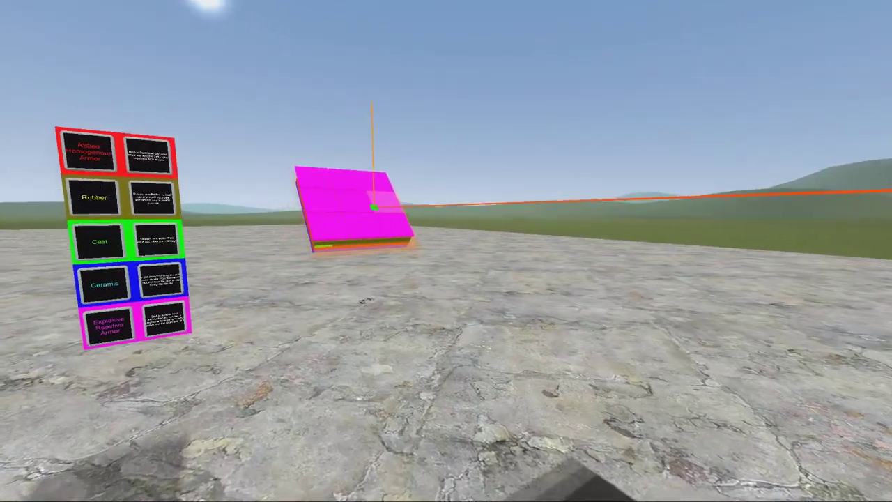
{"action": "key", "text": "w"}
{"action": "key", "text": "a"}
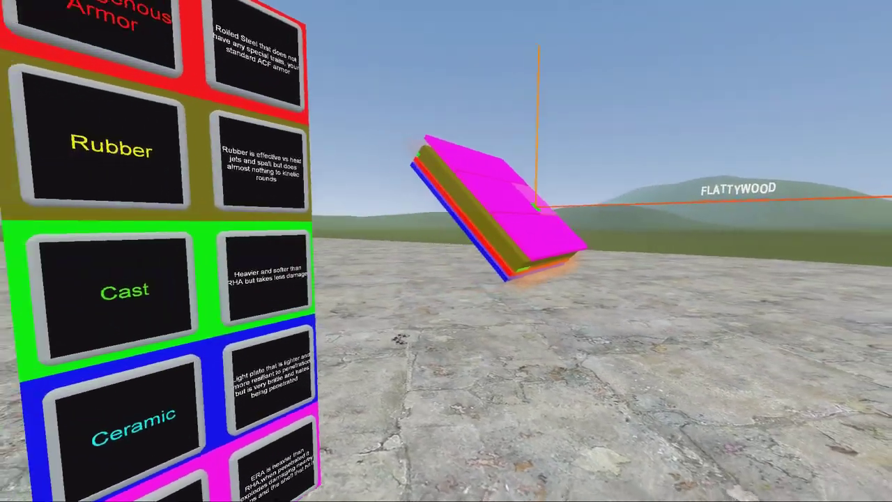
Examine the sloped composite block's layered side edge and its magenta explosive reactive armor face up close
{"action": "key", "text": "s"}
{"action": "key", "text": "w"}
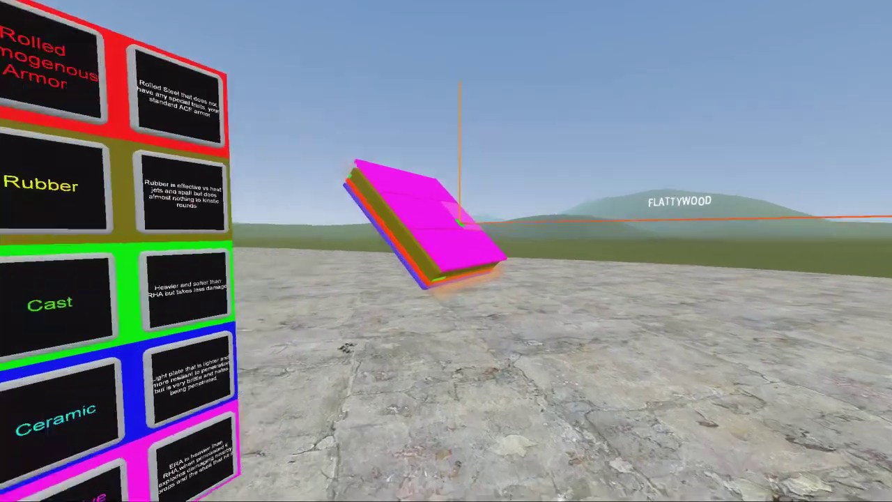
{"action": "key", "text": "s"}
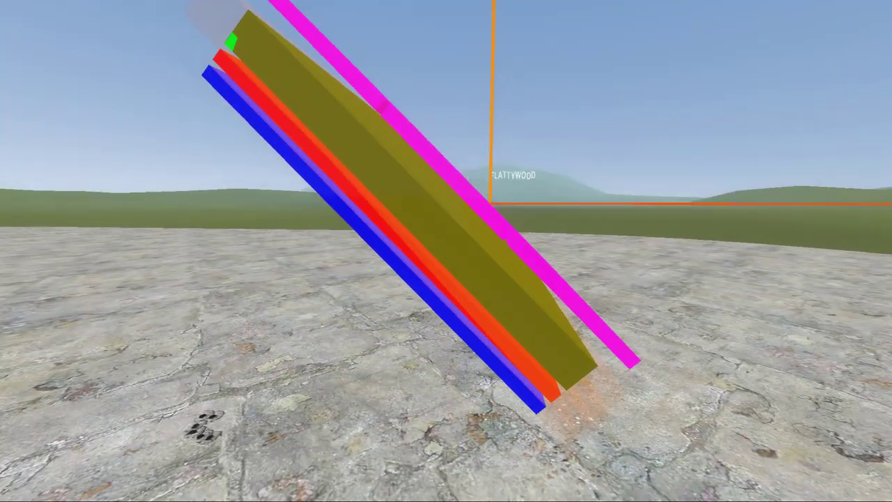
{"action": "key", "text": "d"}
{"action": "key", "text": "w"}
{"action": "key", "text": "d"}
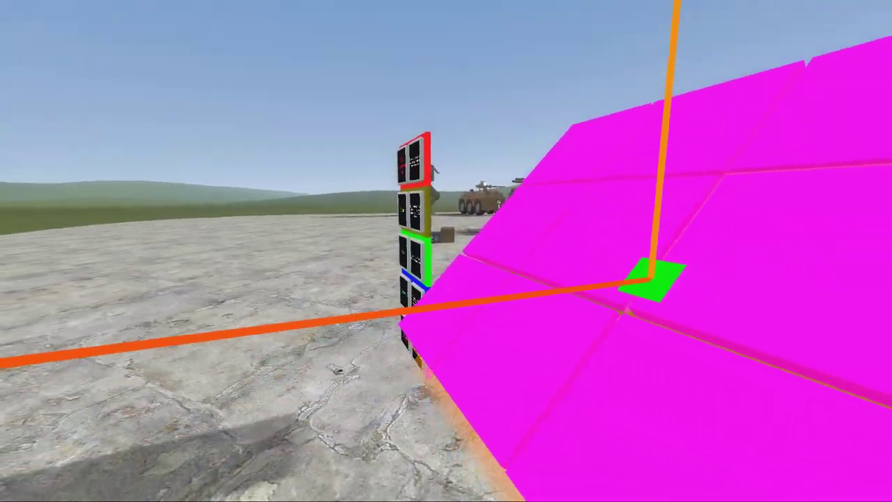
{"action": "key", "text": "s"}
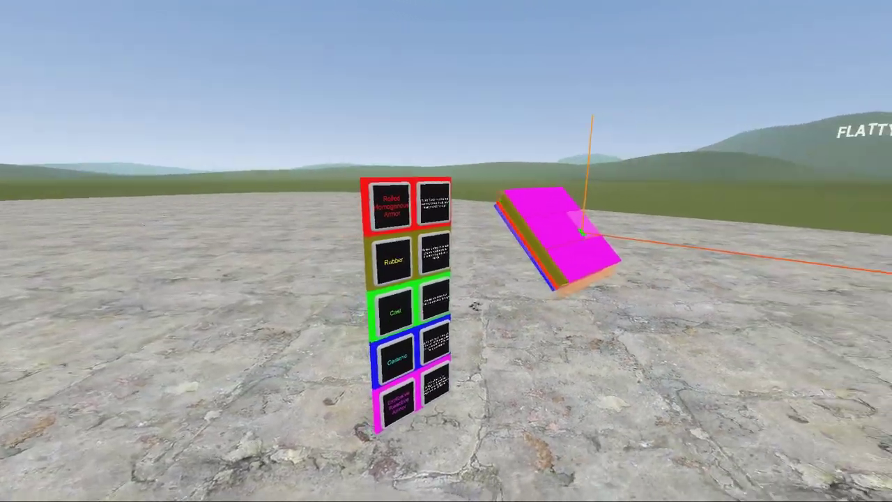
Look over the area between the sloped block and the composite analyzer, including the analyzer screen from the front
{"action": "key", "text": "w"}
{"action": "key", "text": "d"}
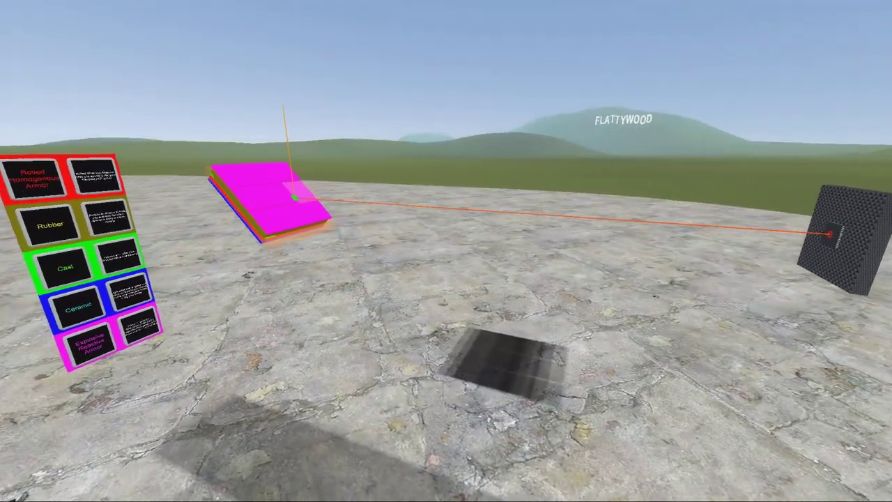
{"action": "key", "text": "d"}
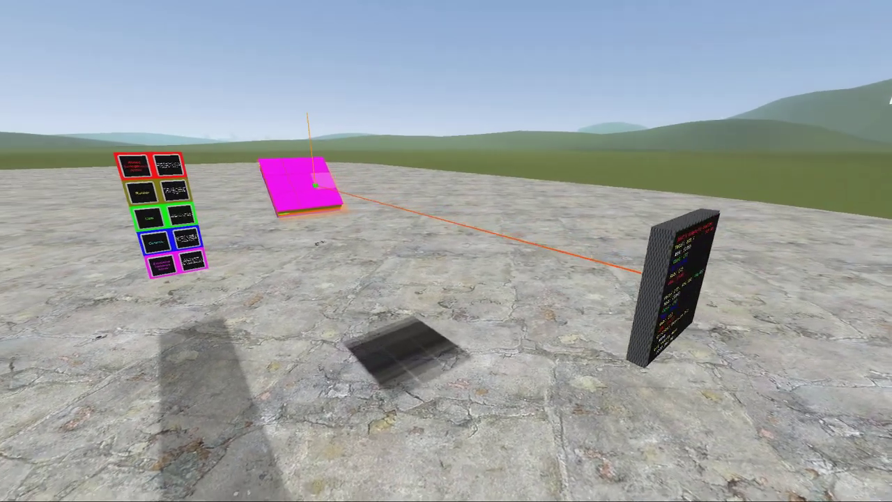
{"action": "key", "text": "d"}
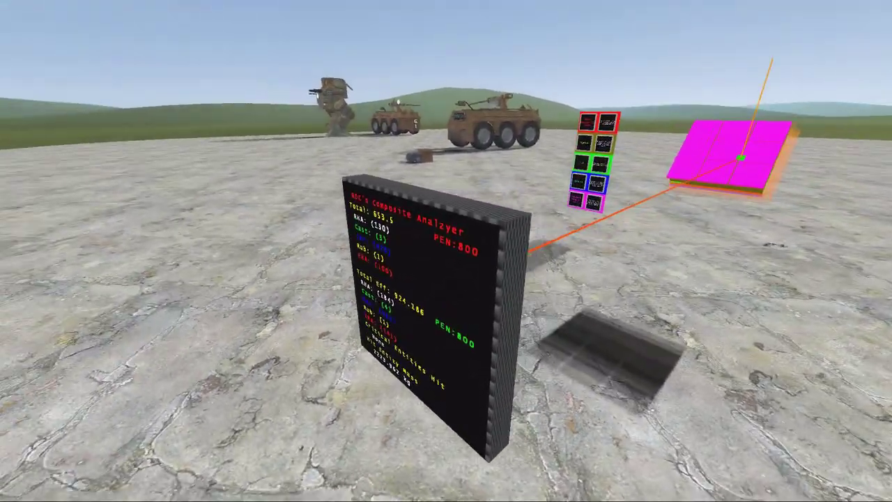
{"action": "key", "text": "d"}
{"action": "key", "text": "a"}
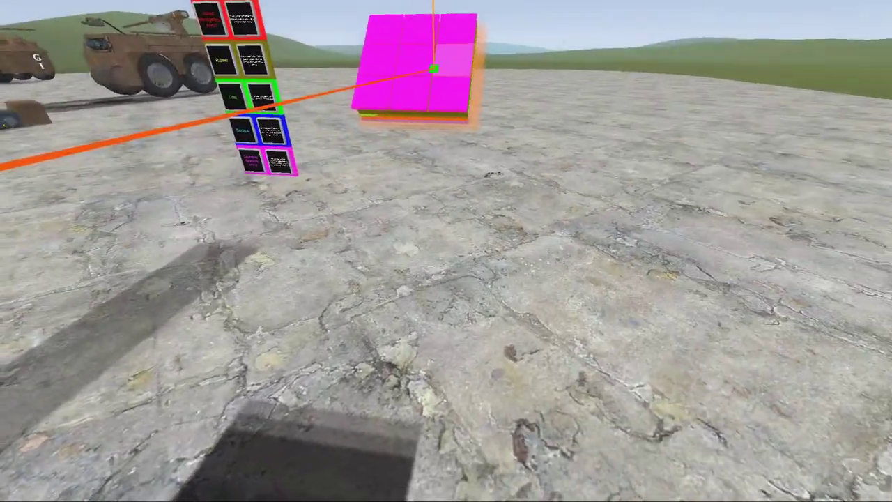
{"action": "key", "text": "w"}
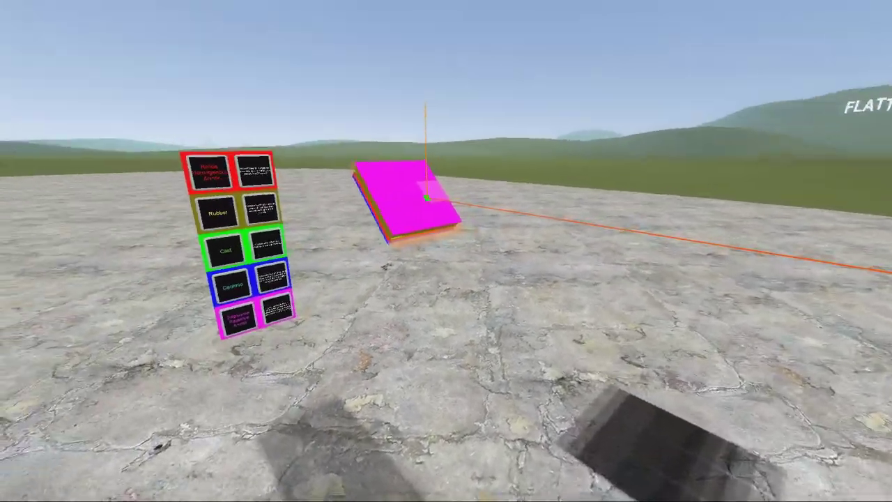
Review the rolled homogenous, rubber and cast armor descriptions on the material board and compare them with the sloped block's layers
{"action": "left_click_drag", "start_coordinate": [446, 251], "coordinate": [445, 251]}
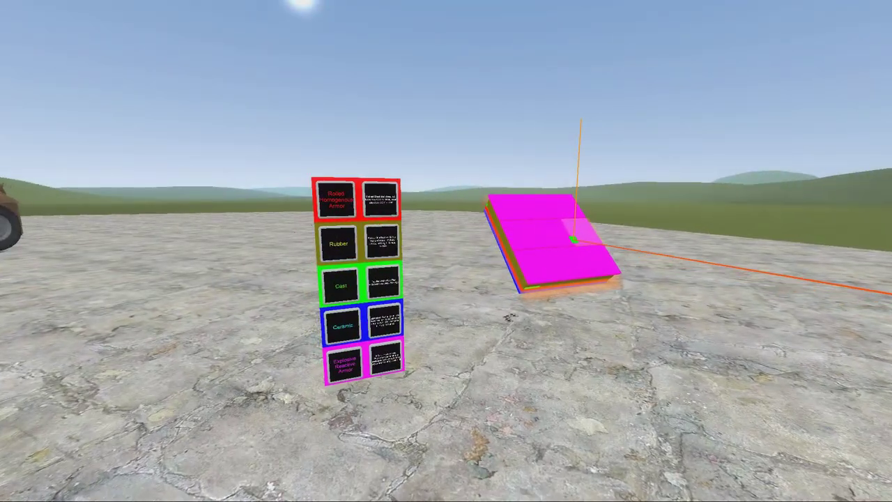
{"action": "key", "text": "w"}
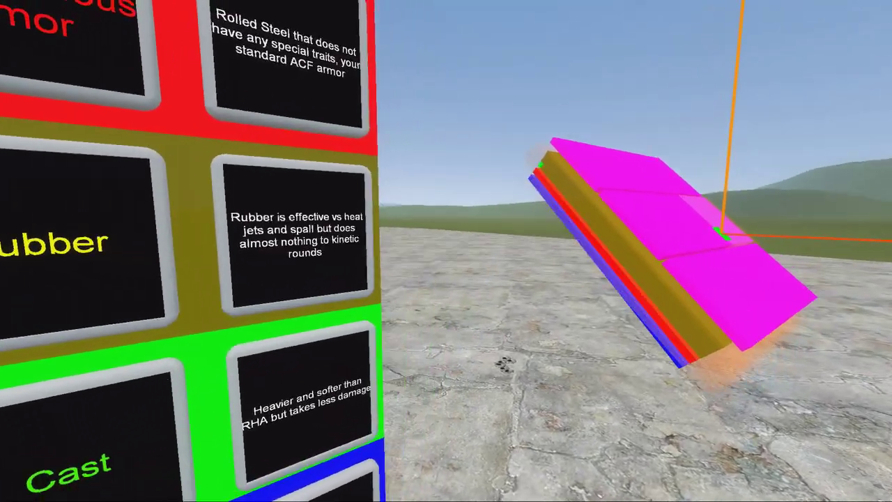
{"action": "key", "text": "s"}
{"action": "left_click_drag", "start_coordinate": [446, 251], "coordinate": [446, 251]}
{"action": "key", "text": "w"}
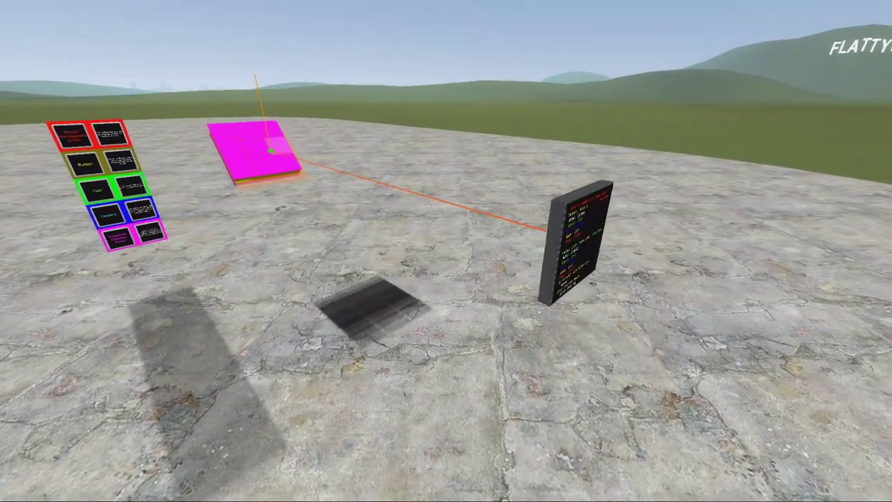
{"action": "key", "text": "w"}
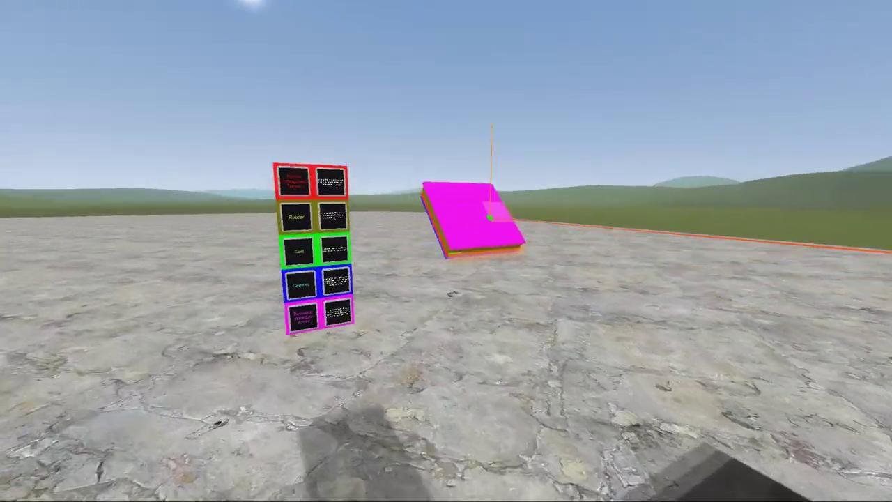
{"action": "key", "text": "d"}
{"action": "key", "text": "s"}
{"action": "key", "text": "s"}
{"action": "key", "text": "d"}
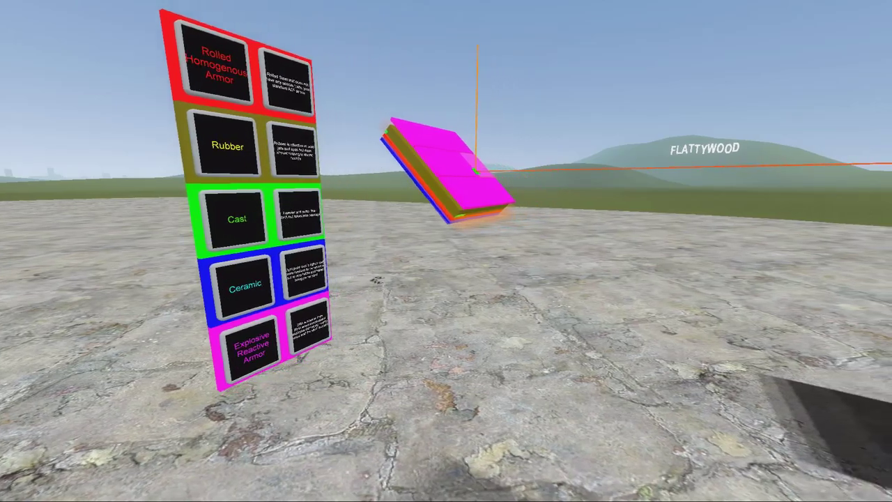
{"action": "left_click_drag", "start_coordinate": [446, 251], "coordinate": [446, 251]}
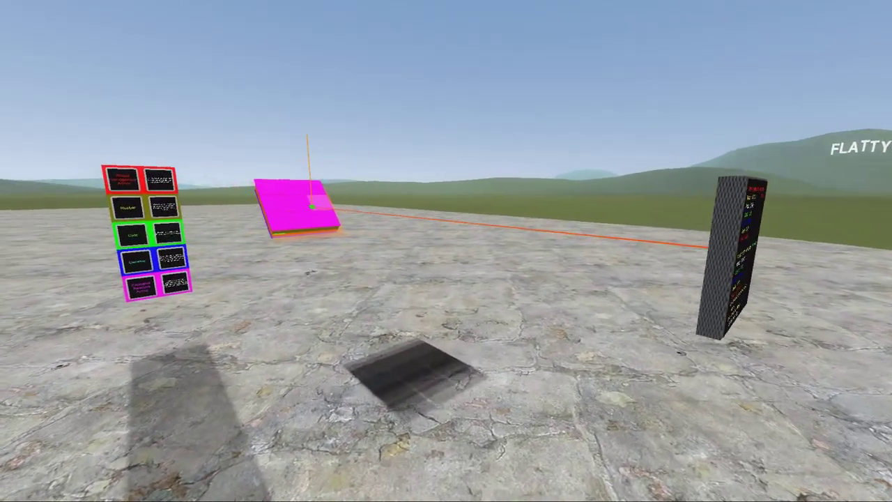
Read the composite analyzer's total and effective armor values, with the material board and sloped block behind it
{"action": "key", "text": "d"}
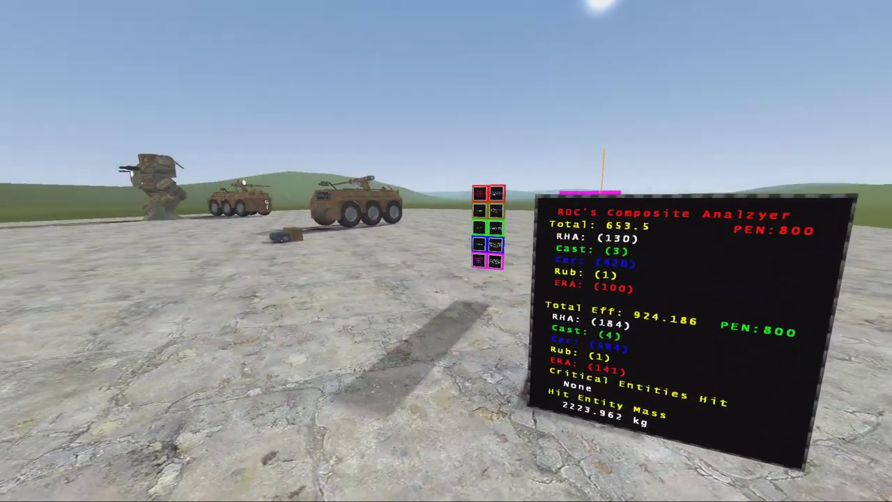
{"action": "key", "text": "s"}
{"action": "key", "text": "a"}
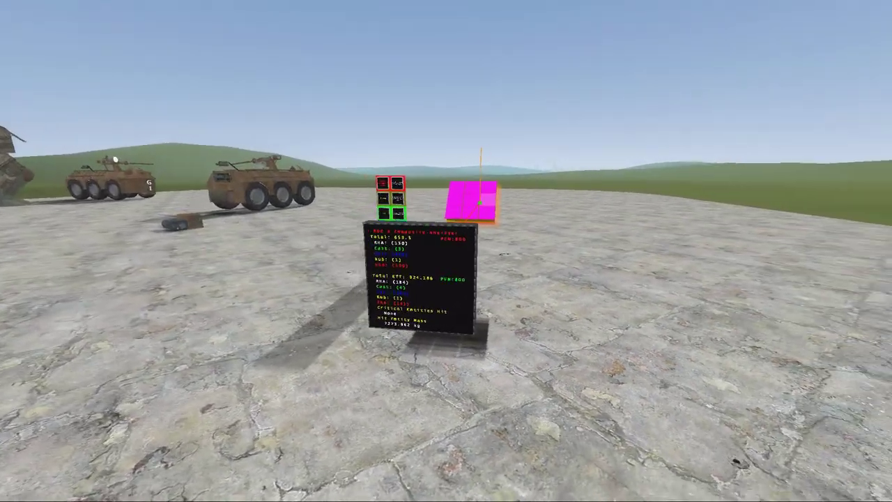
{"action": "key", "text": "a"}
{"action": "key", "text": "w"}
{"action": "key", "text": "s"}
{"action": "key", "text": "a"}
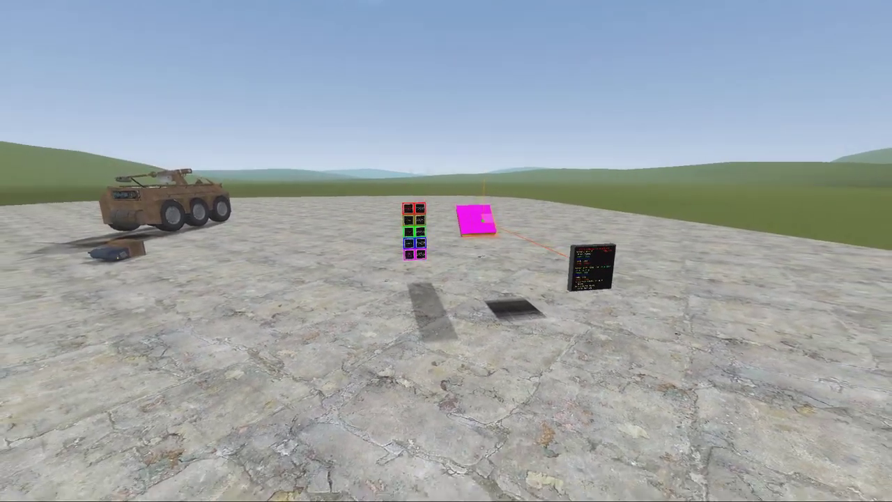
{"action": "key", "text": "w"}
{"action": "key", "text": "d"}
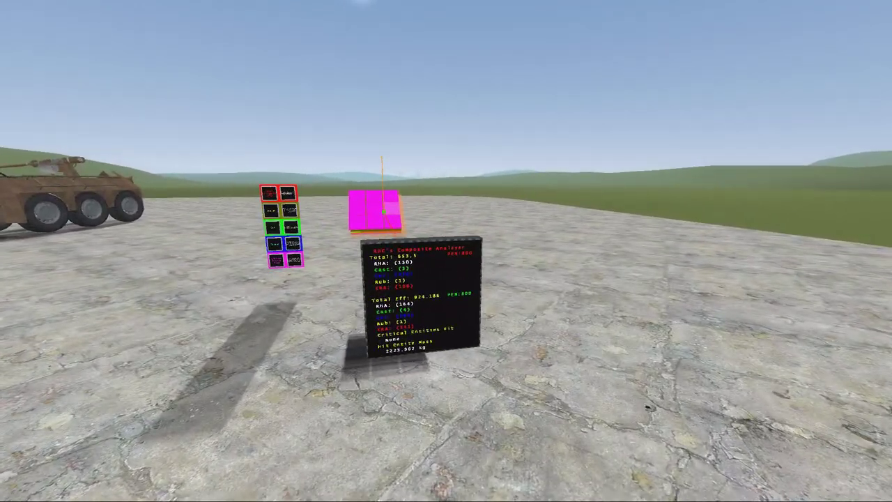
Return to the material board and view all five armor types beside the sloped composite block
{"action": "key", "text": "w"}
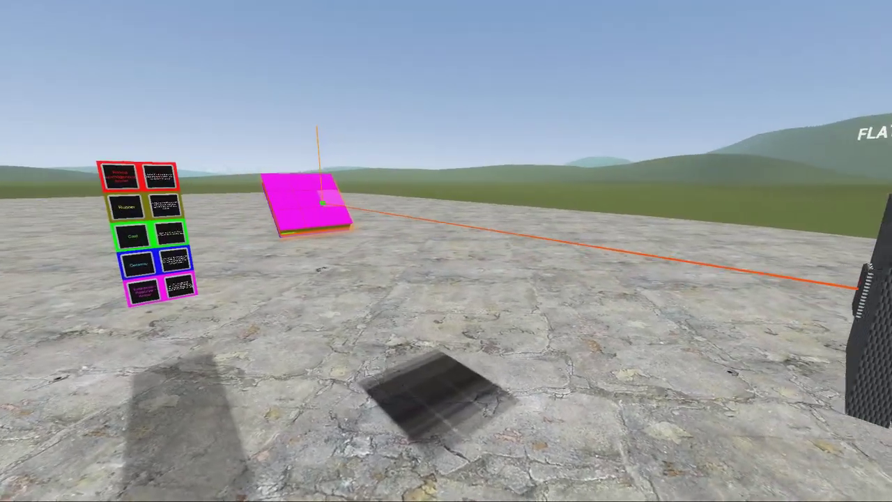
{"action": "key", "text": "a"}
{"action": "key", "text": "w"}
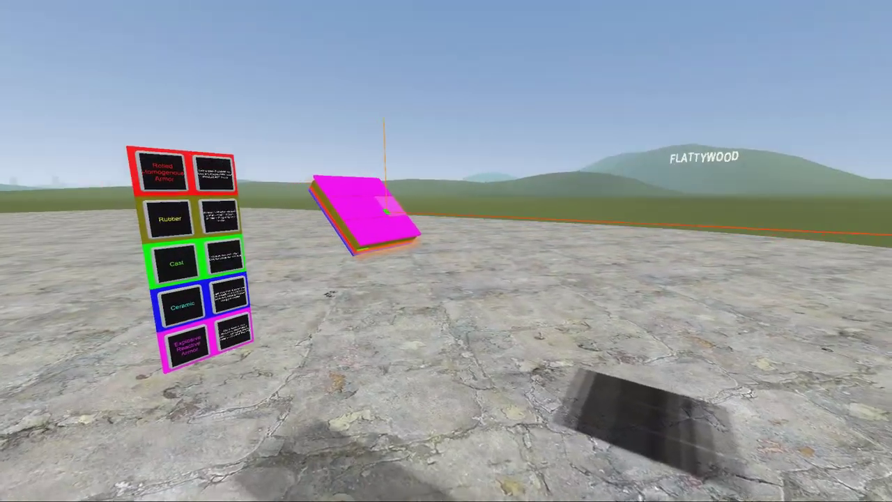
{"action": "key", "text": "w"}
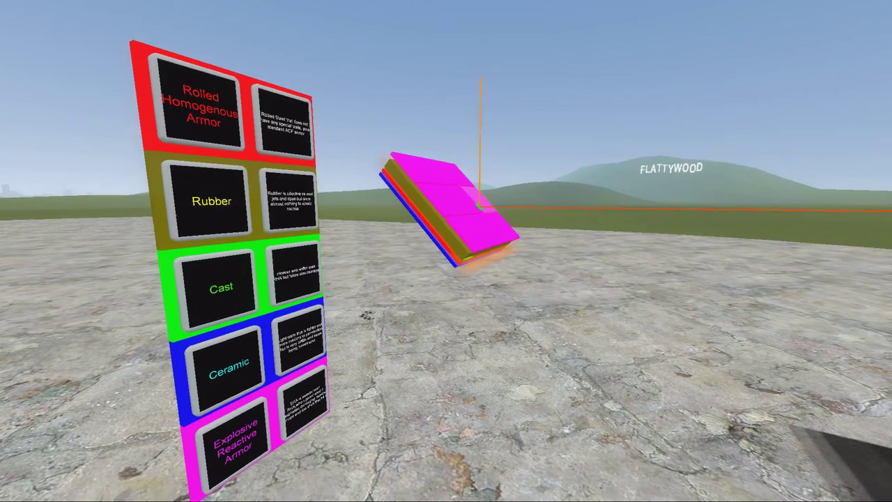